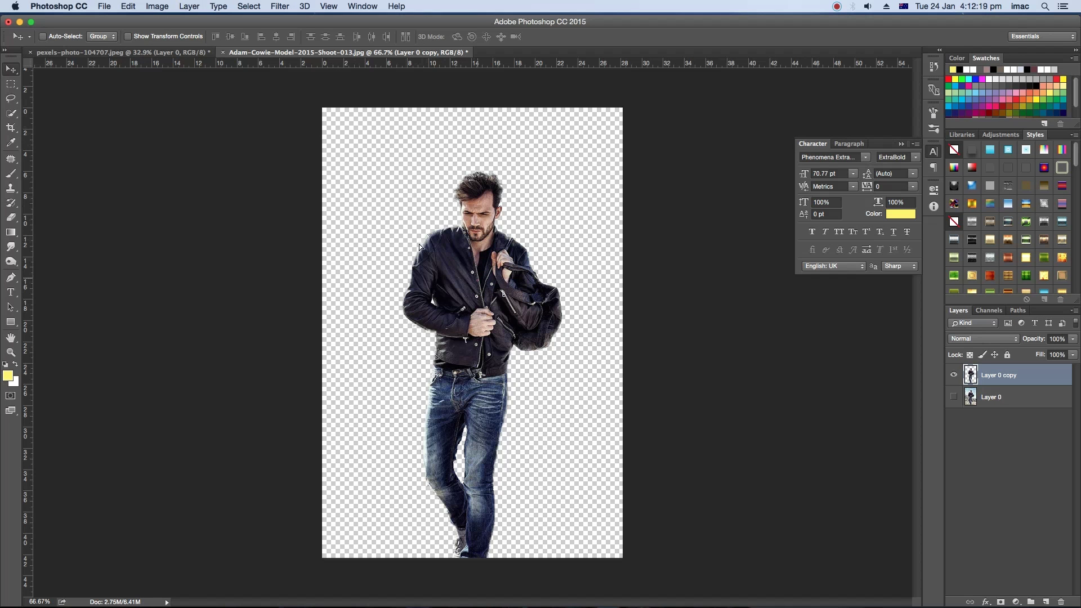
Step: Drop the cut-out man into the alley photo, enlarge him about 148%, and shift him left
left_click_drag(406, 188, 169, 56)
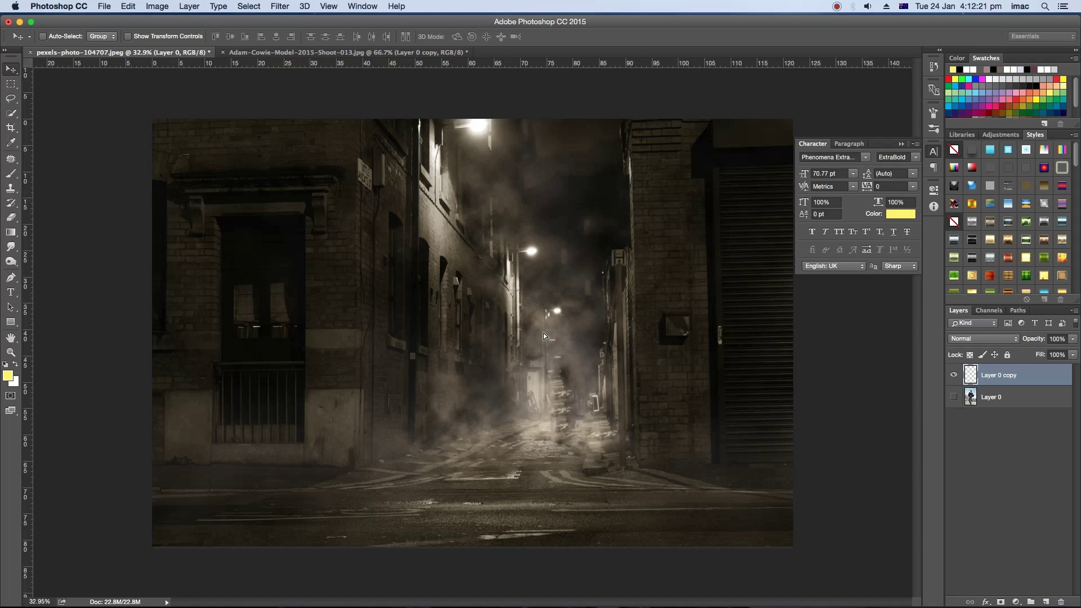
mouse_move(544, 336)
left_mouse_down()
mouse_move(563, 353)
mouse_move(569, 399)
left_mouse_up()
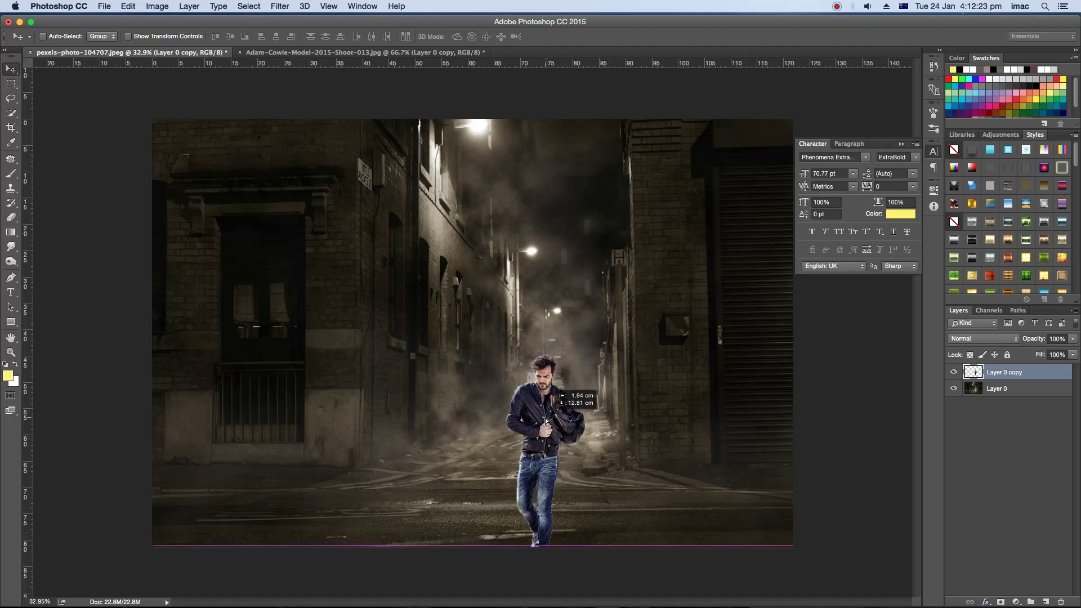
key("ctrl+t")
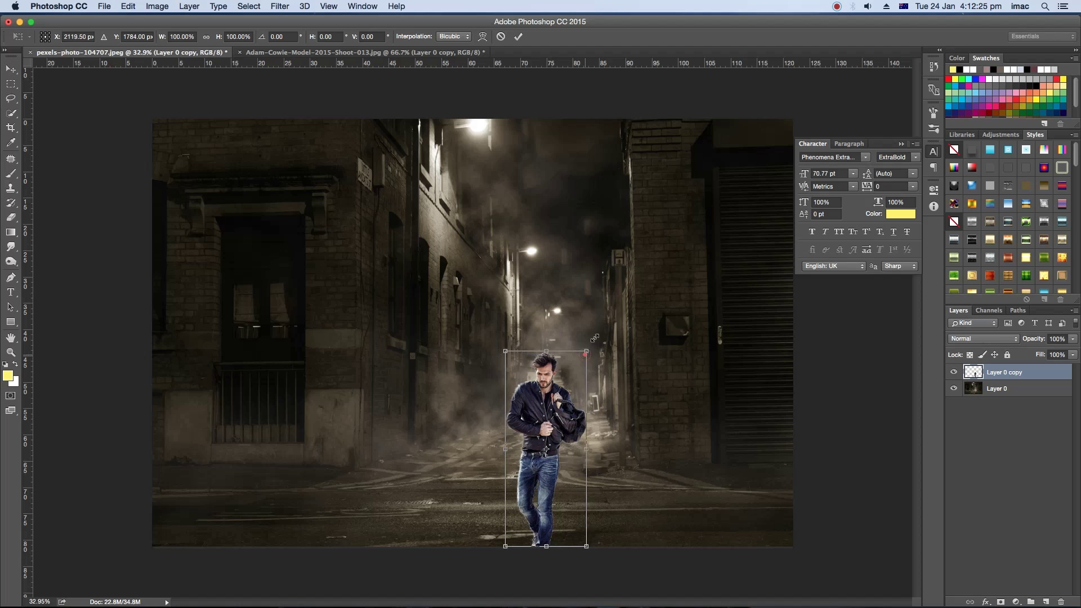
mouse_move(586, 353)
left_mouse_down()
mouse_move(651, 247)
mouse_move(640, 240)
mouse_move(625, 253)
left_mouse_up()
key("Return")
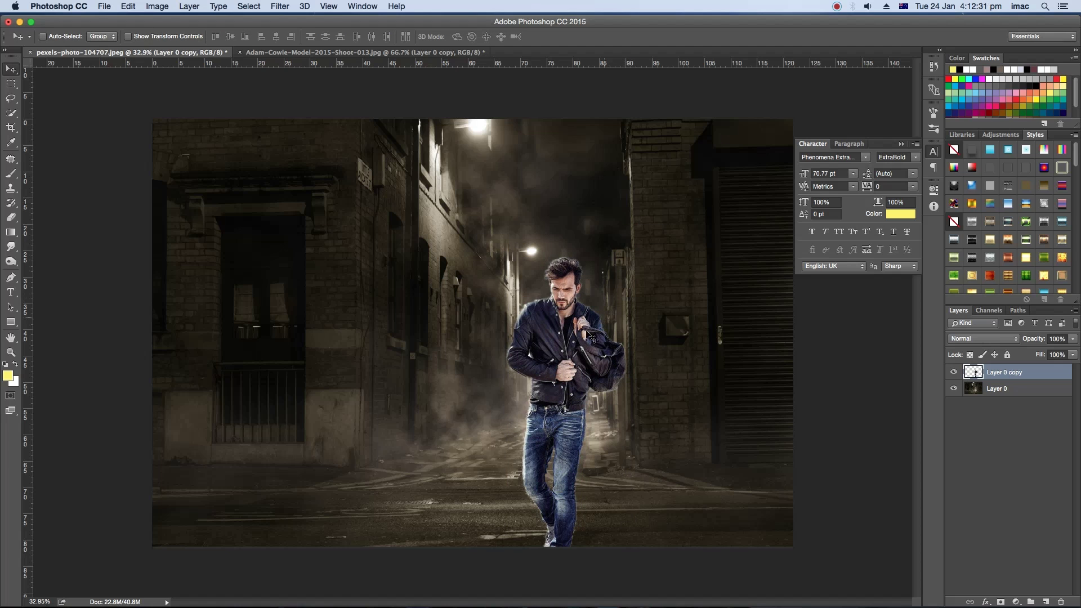
left_click_drag(586, 336, 577, 337)
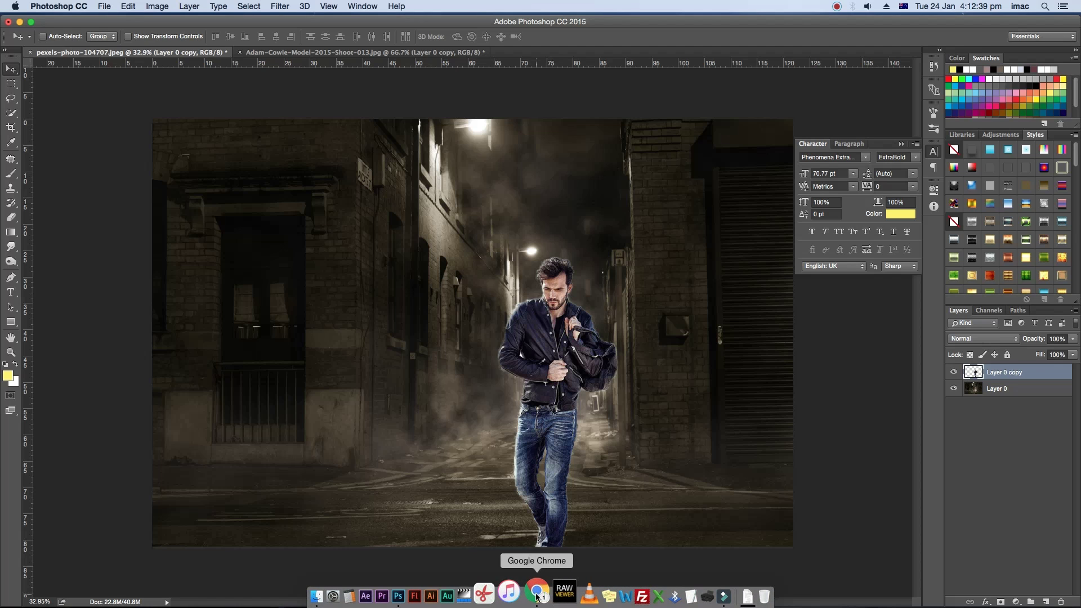
Step: Filter the 'street lamp png' Google image results to large images only
left_click(537, 596)
left_click(132, 119)
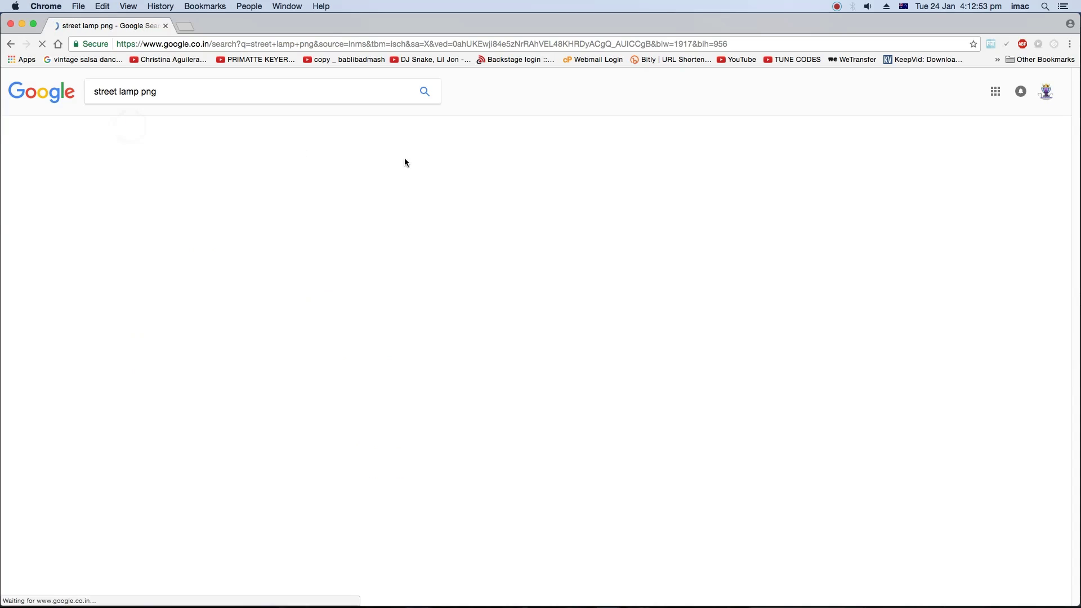
left_click(422, 123)
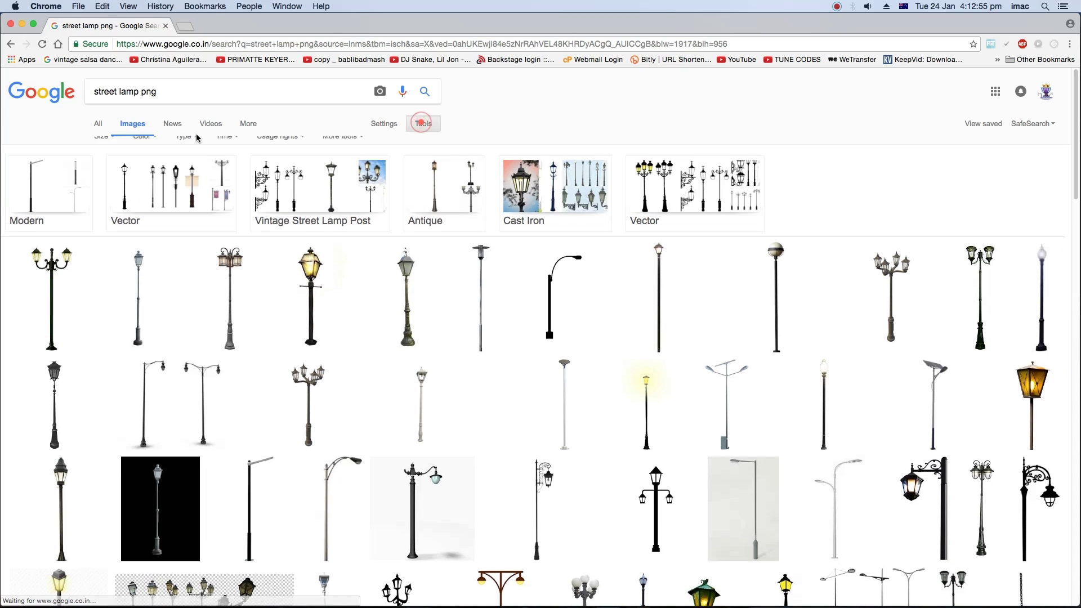
left_click(102, 144)
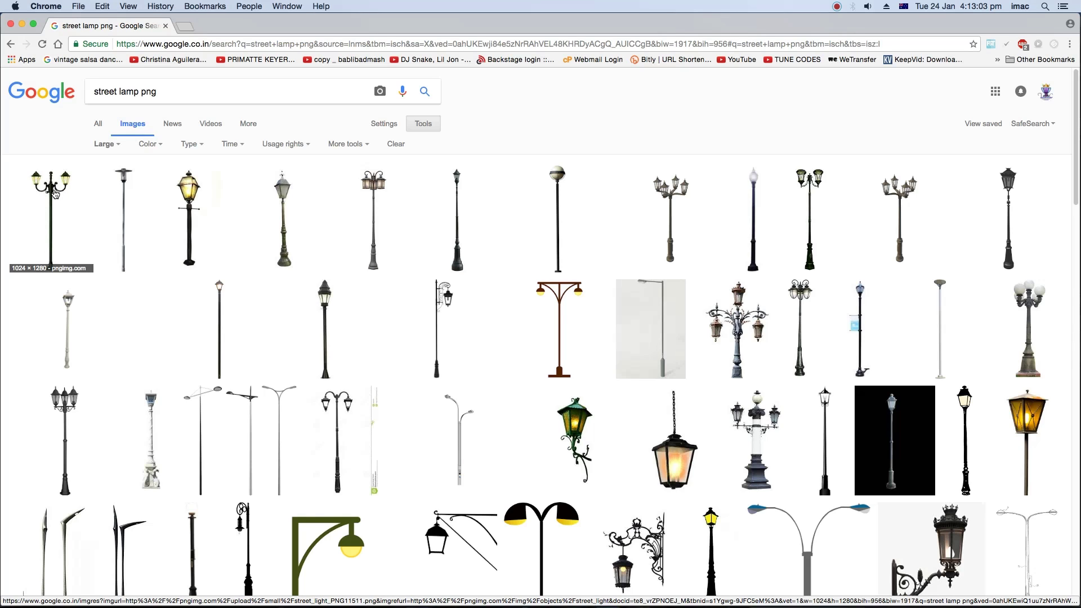
Step: Open the glowing lantern lamp result's preview and its source website
left_click(1032, 425, "super")
left_click(265, 25)
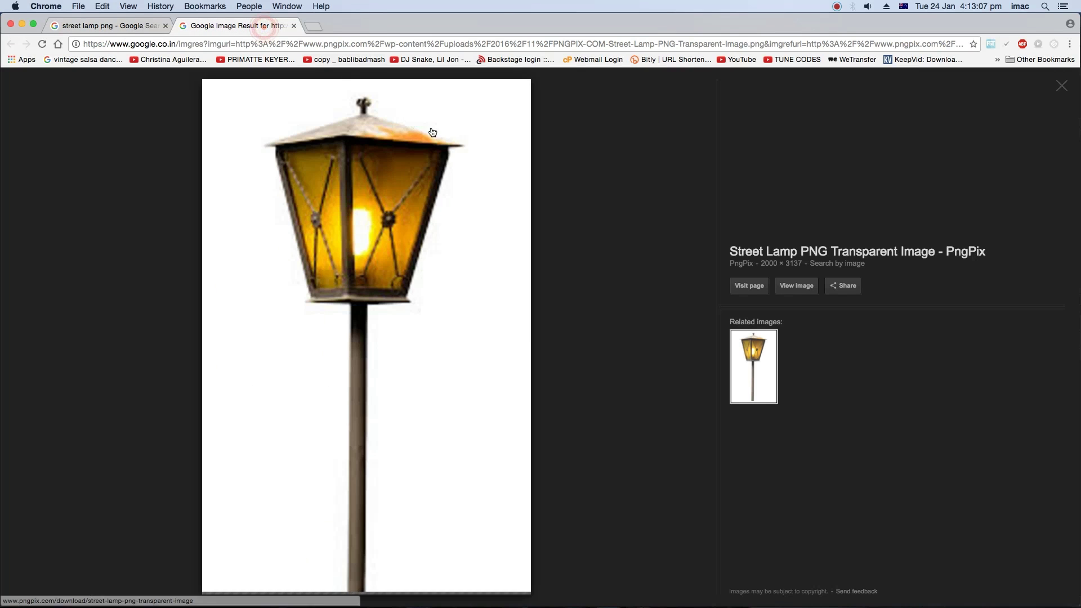
left_click(769, 290)
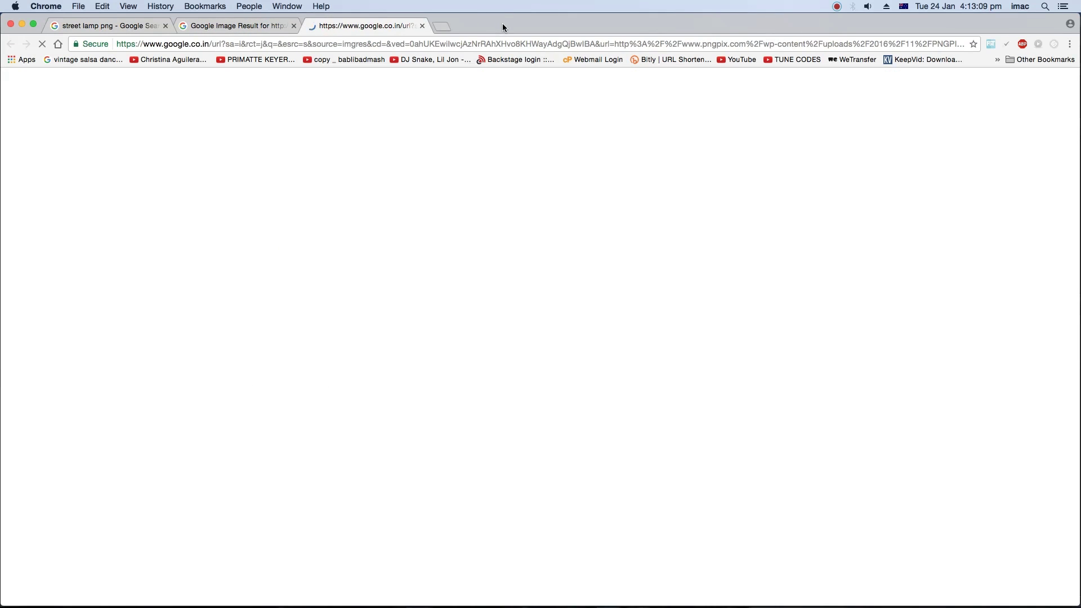
left_click_drag(500, 25, 674, 27)
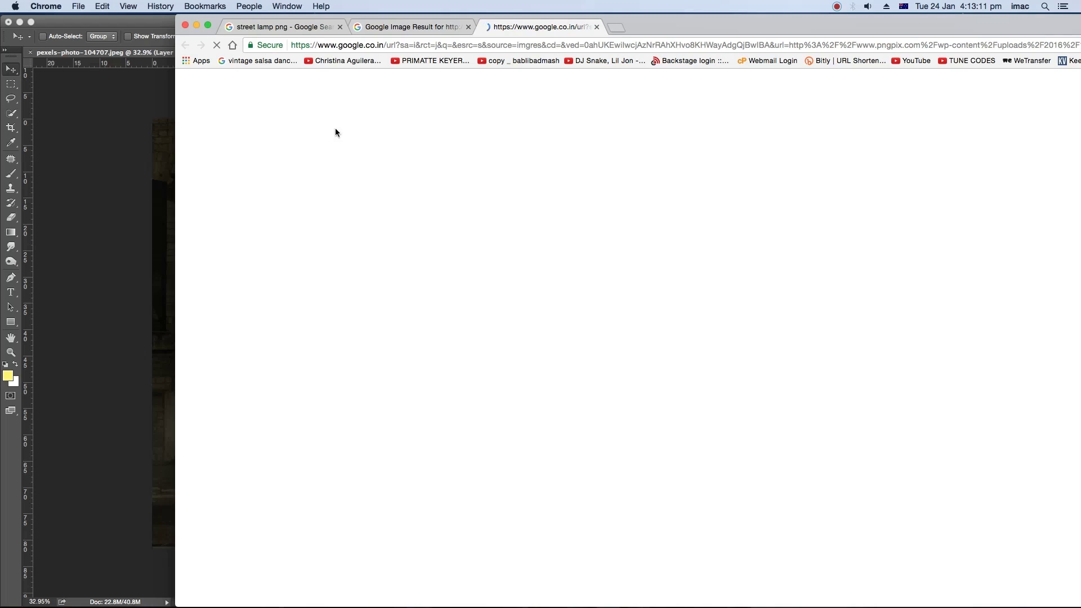
left_click(315, 28)
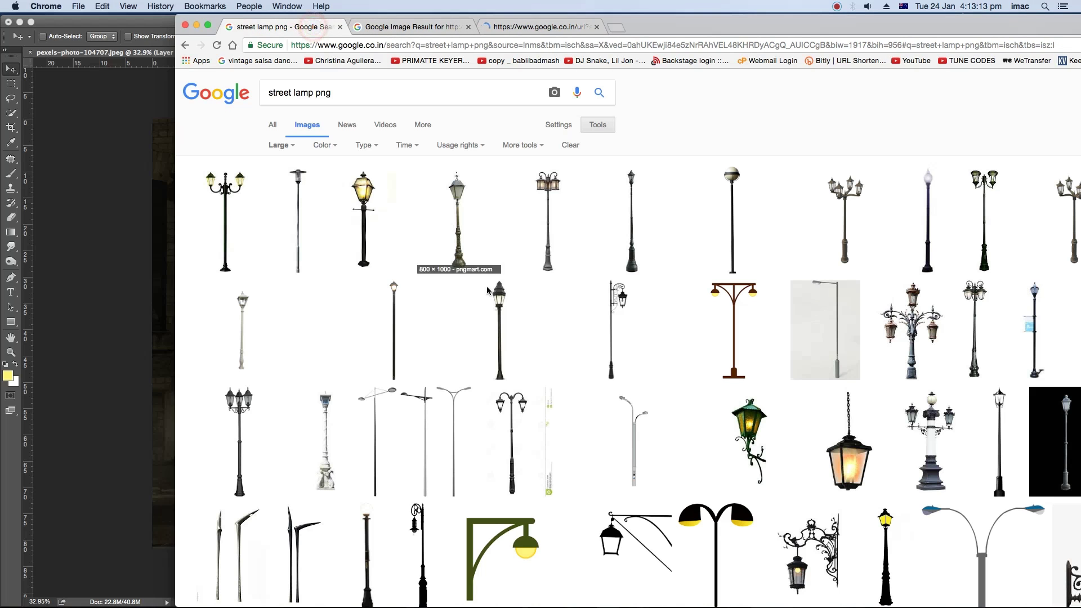
scroll(507, 312, "down", 2)
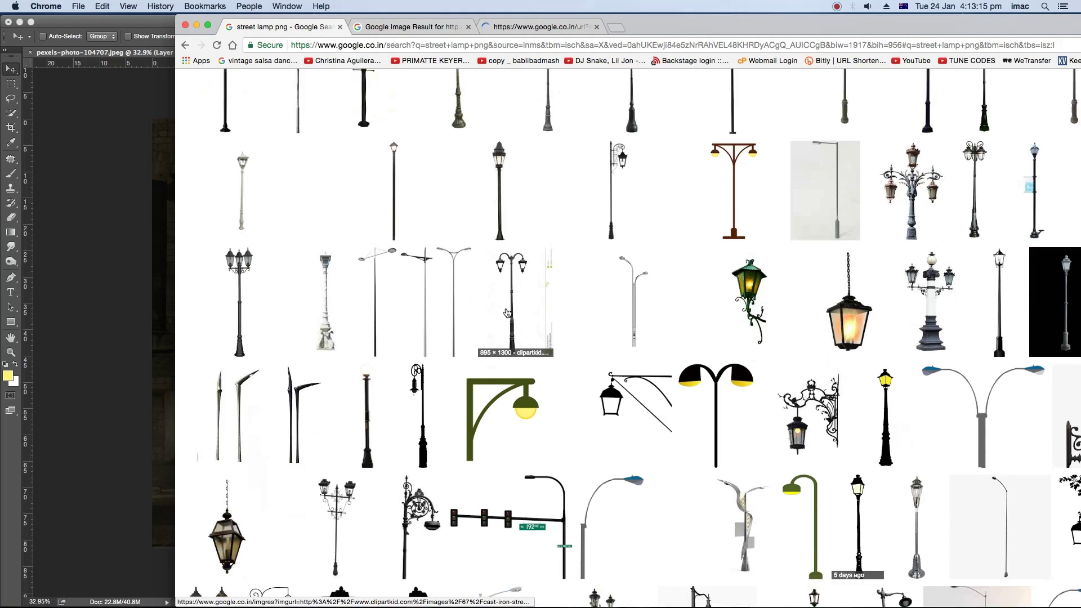
scroll(507, 313, "down", 3)
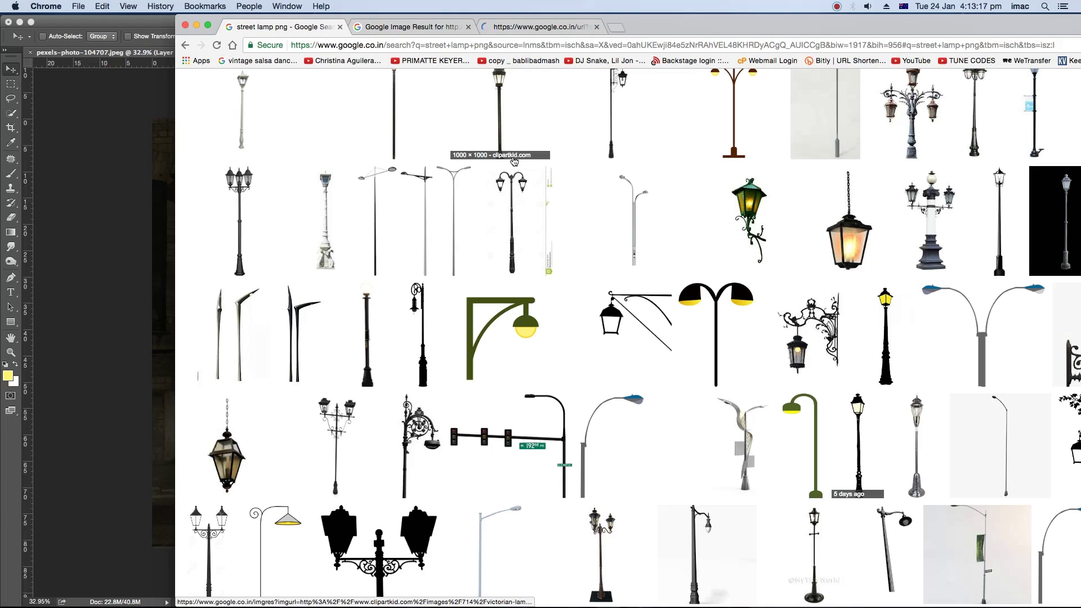
left_click(508, 29)
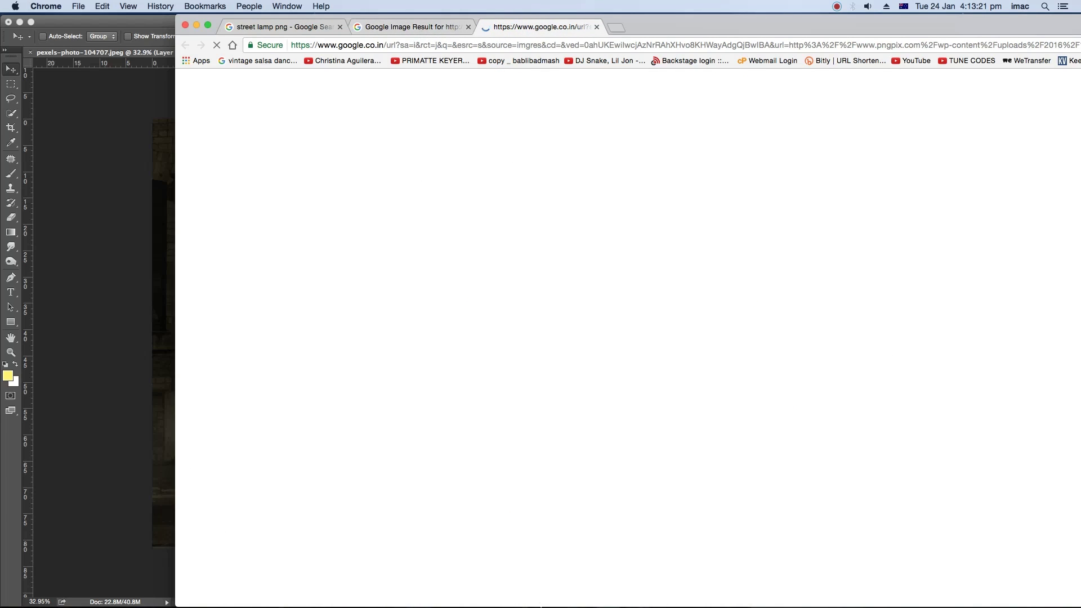
left_click(414, 25)
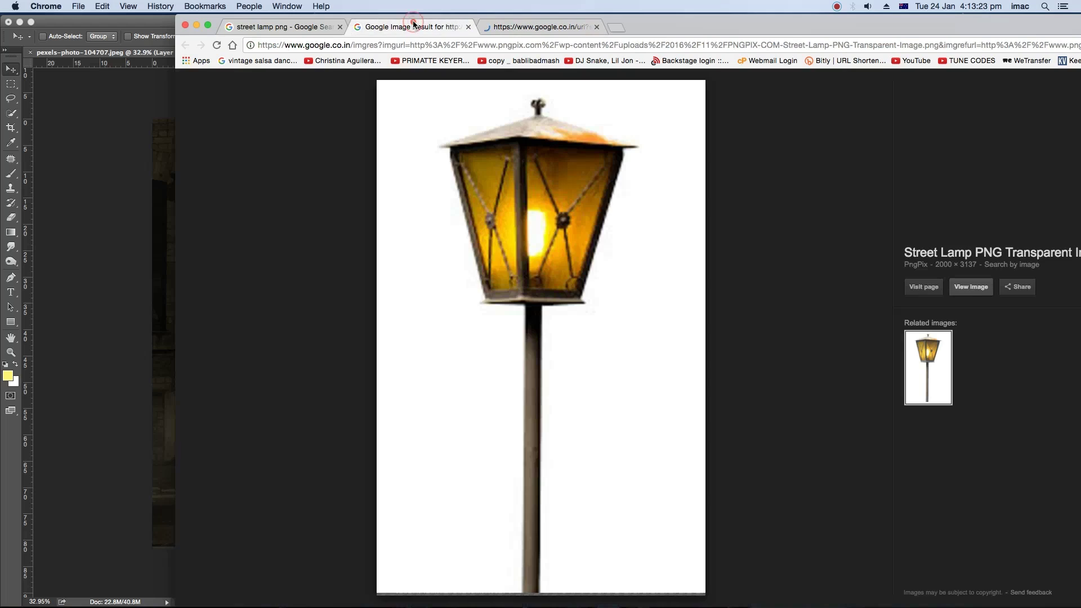
left_click(282, 27)
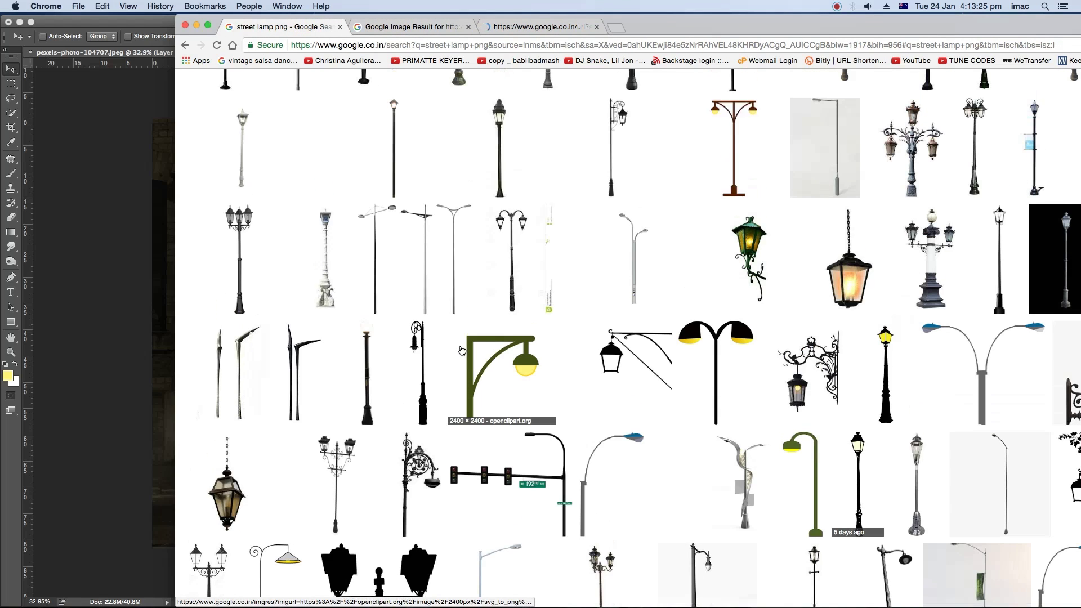
Step: Compare other lamp results, then view the full-size lantern lamp image
scroll(461, 350, "up", 2)
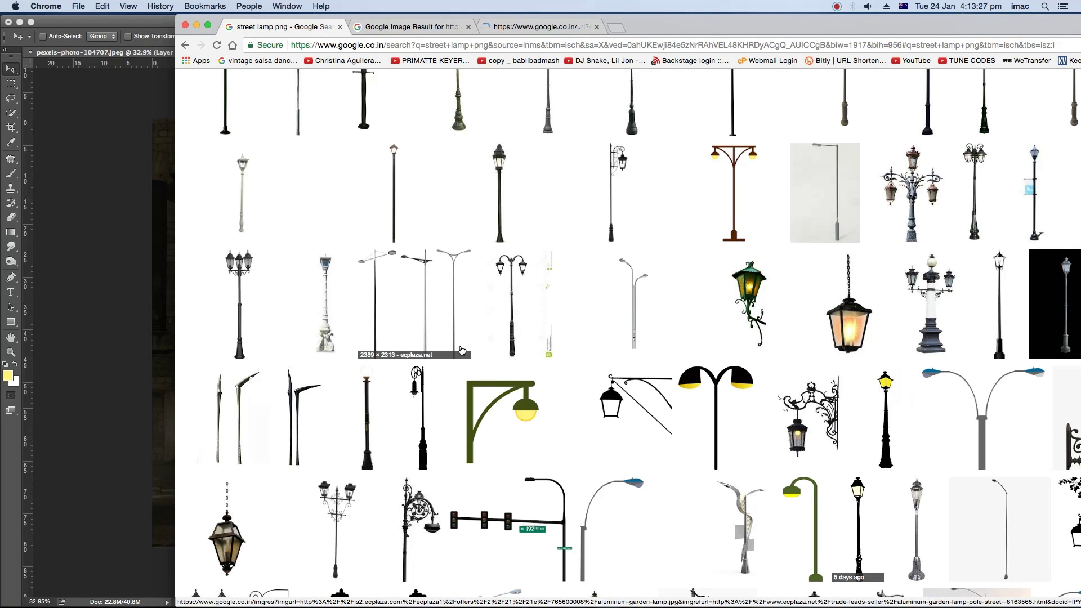
scroll(462, 350, "up", 5)
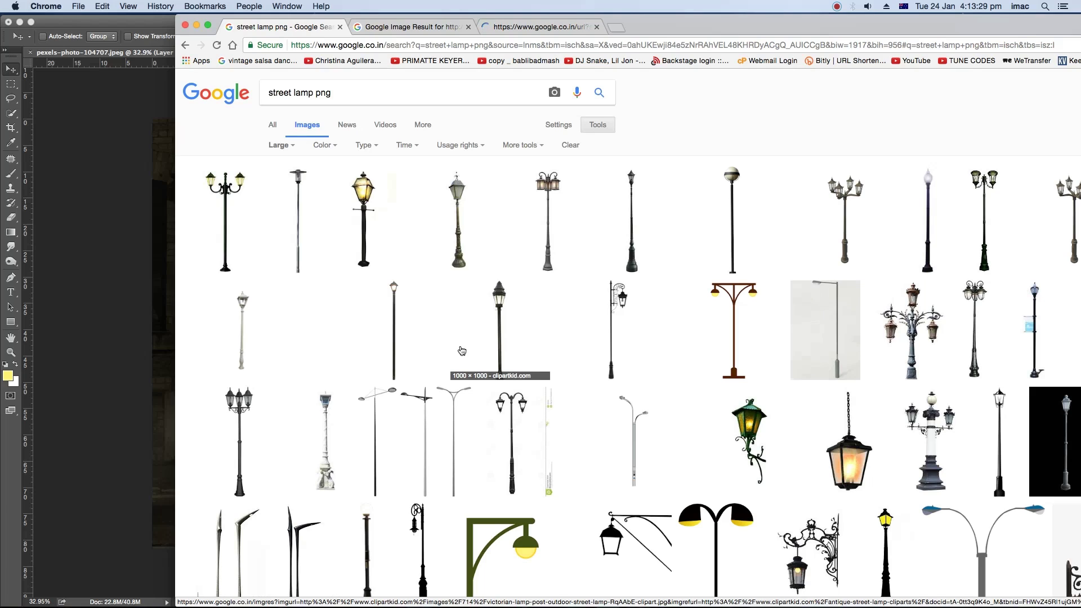
left_click(541, 27)
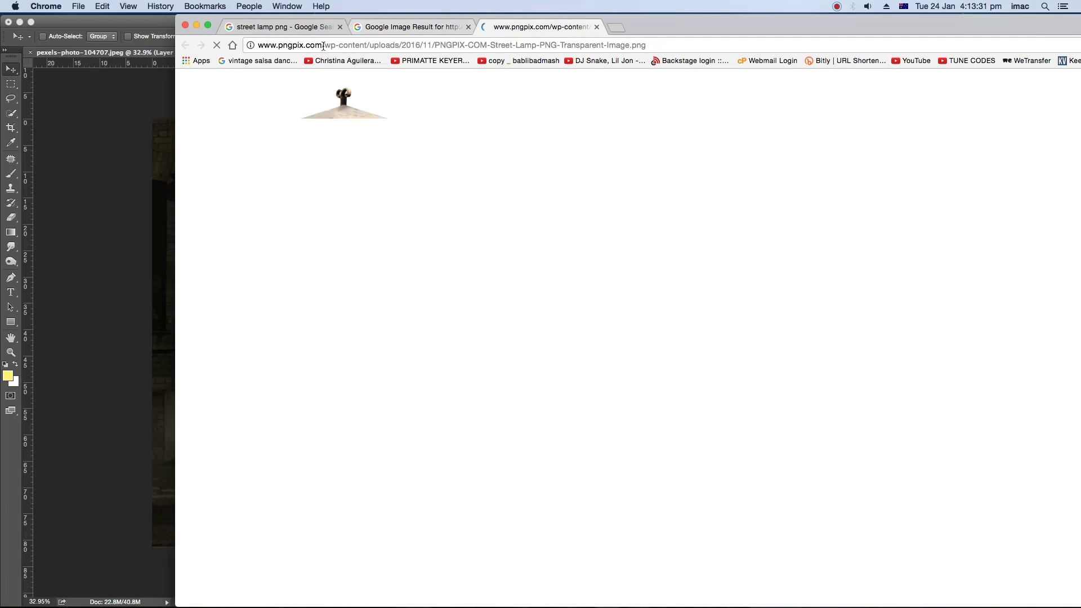
left_click(451, 28)
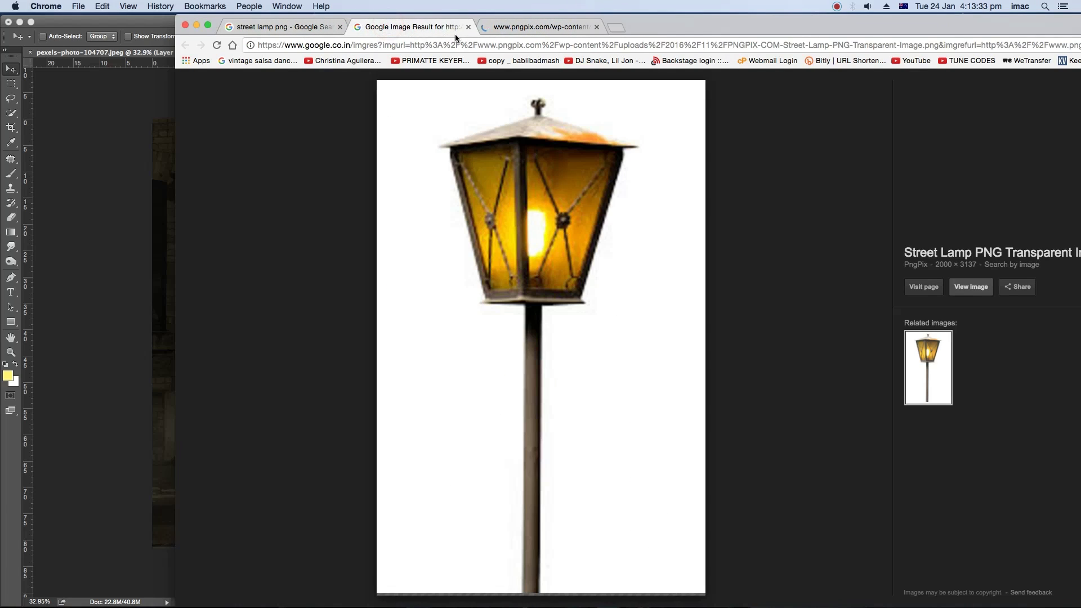
left_click(467, 27)
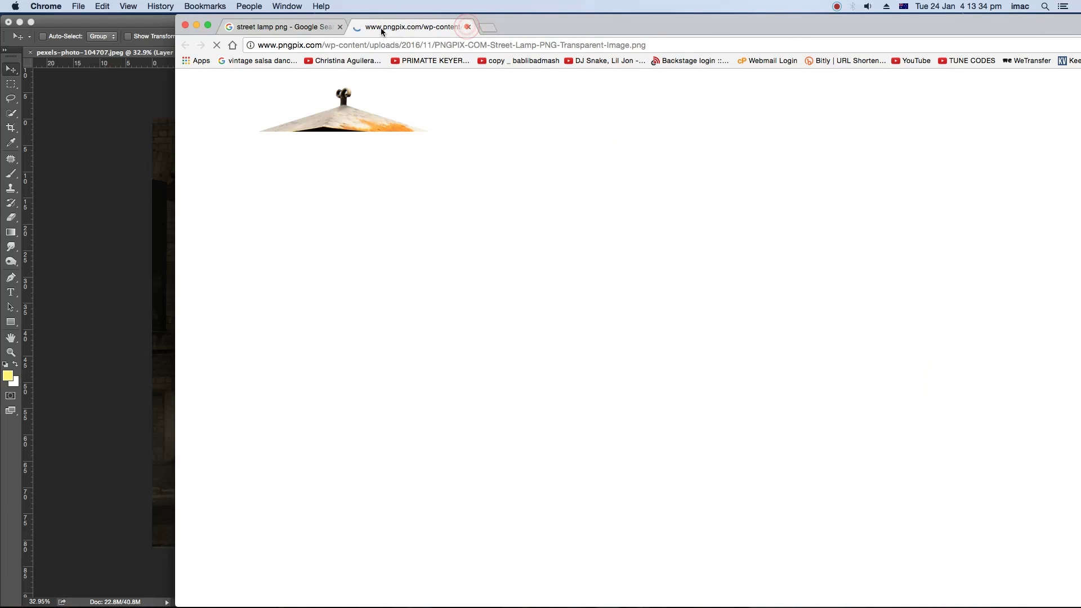
left_click(297, 28)
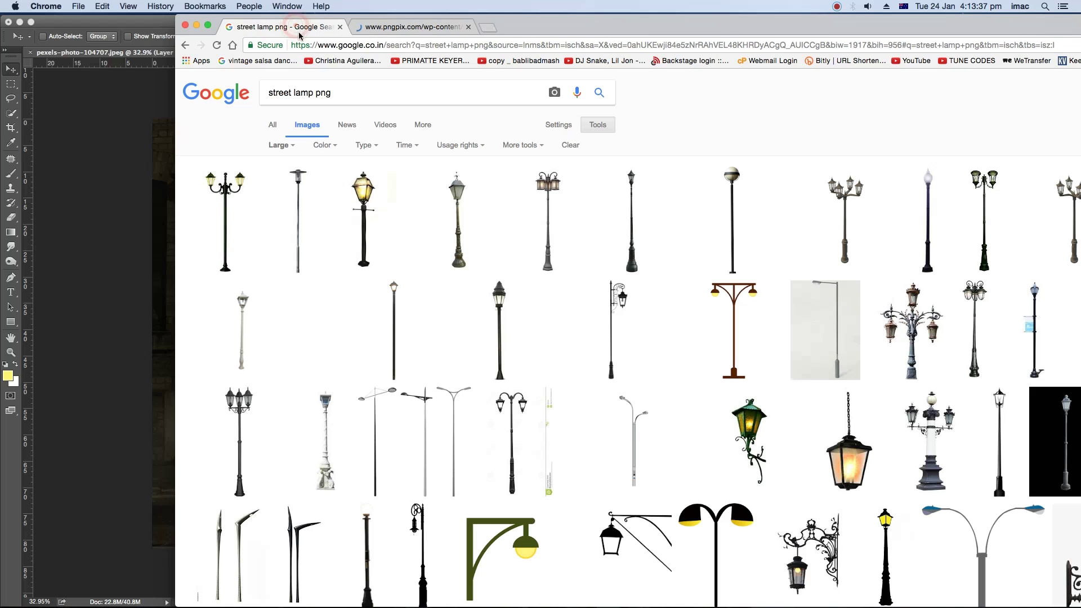
left_click(219, 197)
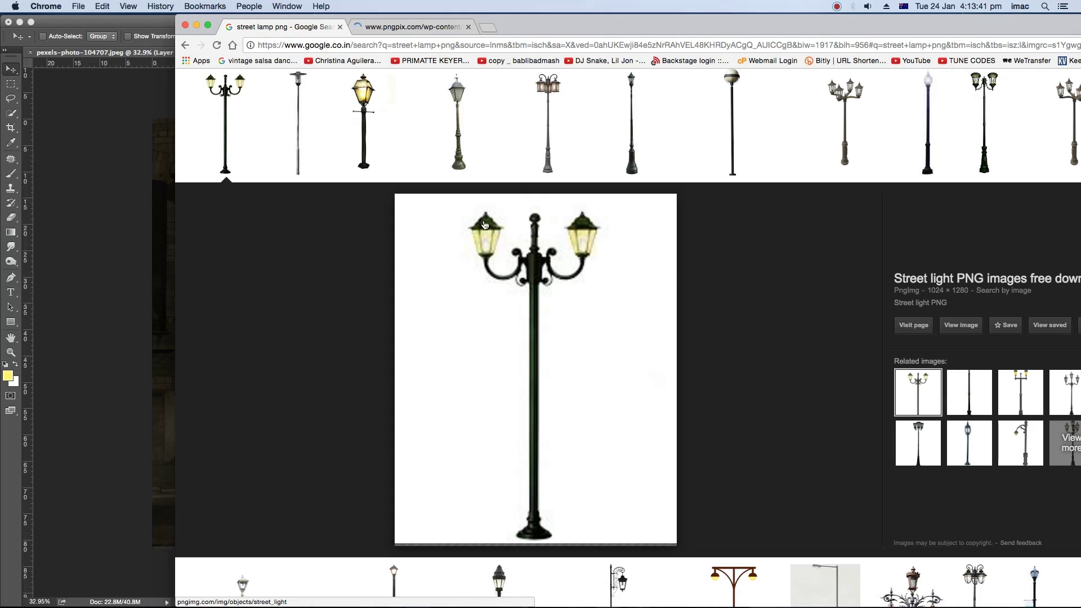
left_click(352, 121)
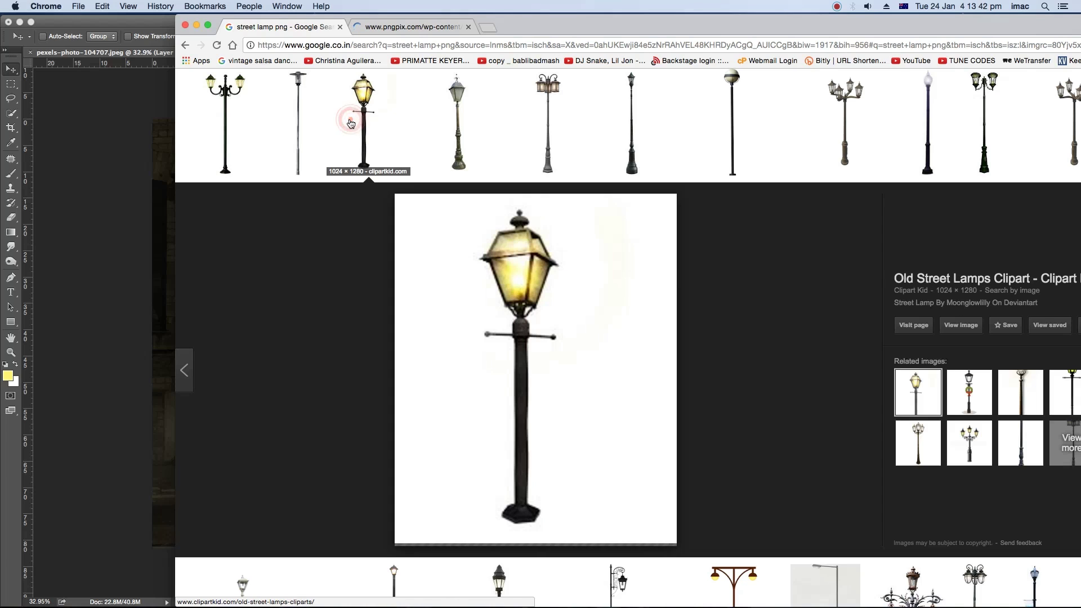
left_click(961, 325)
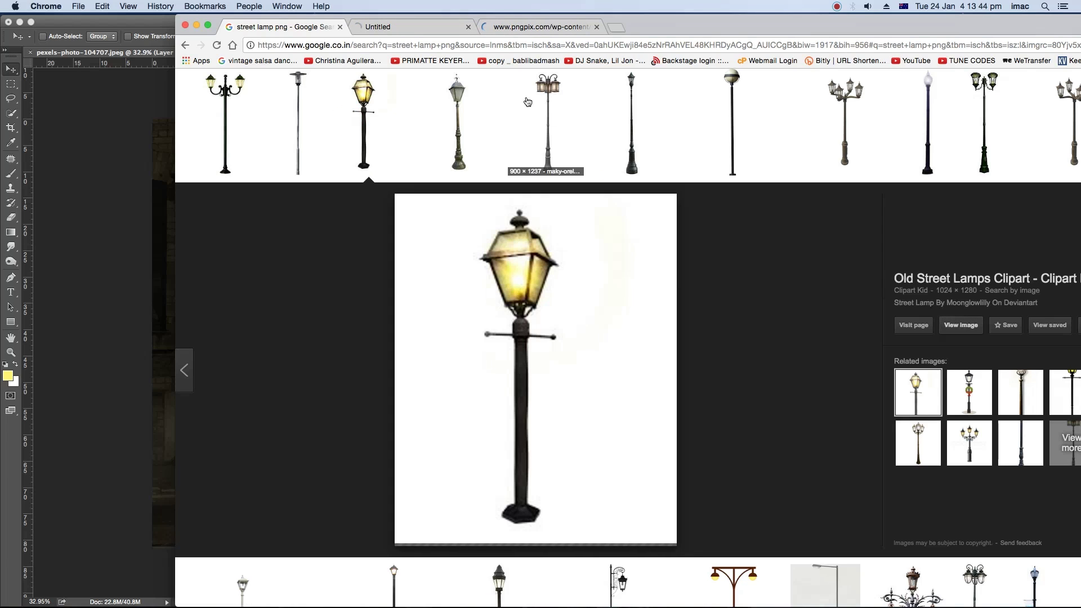
left_click(419, 27)
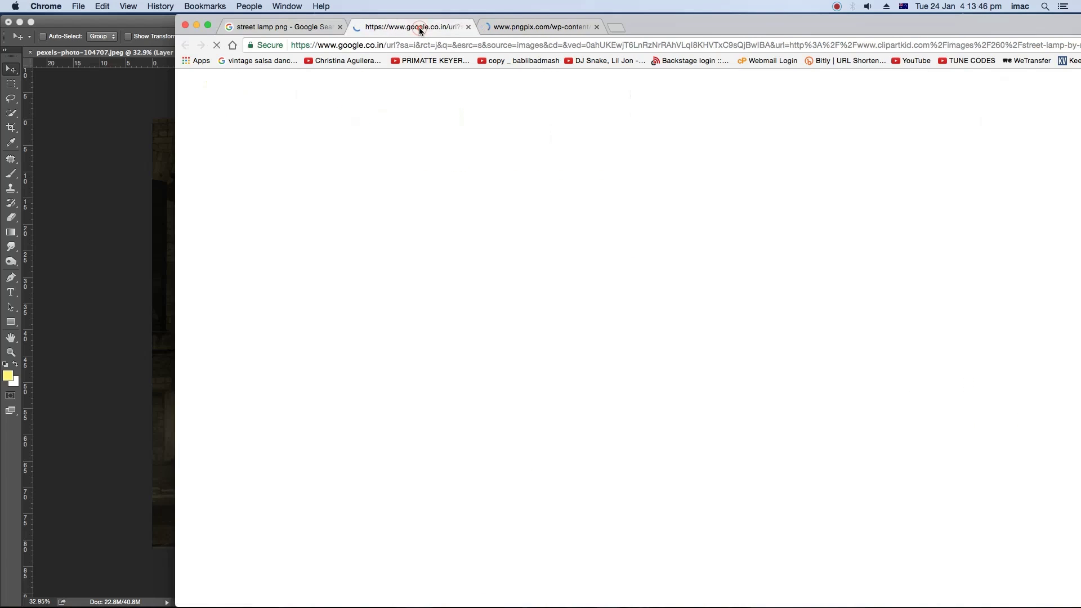
left_click(540, 26)
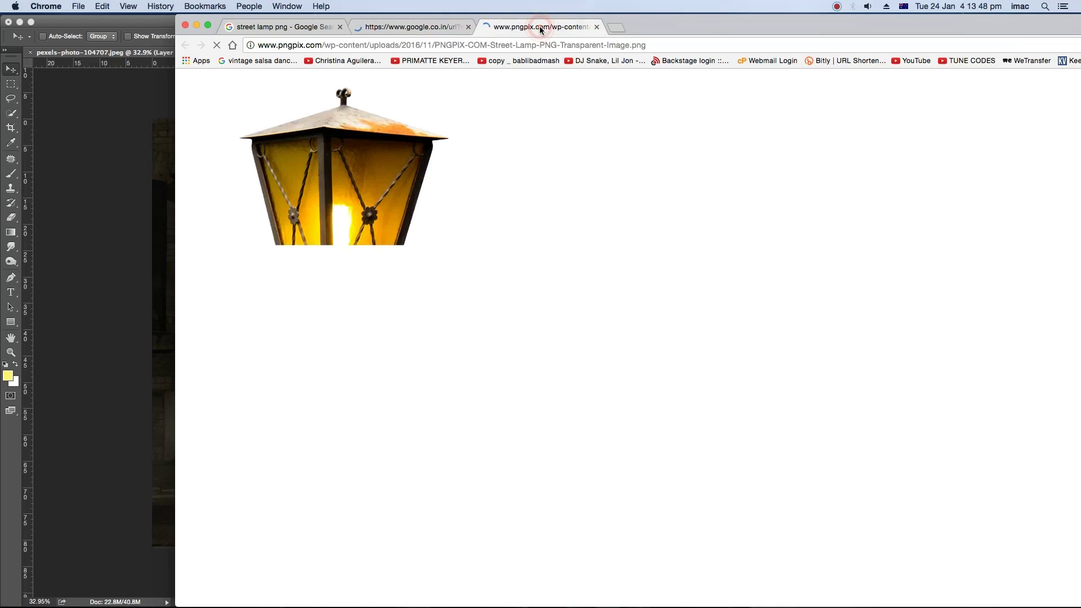
Step: Paste the lantern lamp image into the alley composite as a new layer
left_click(152, 163)
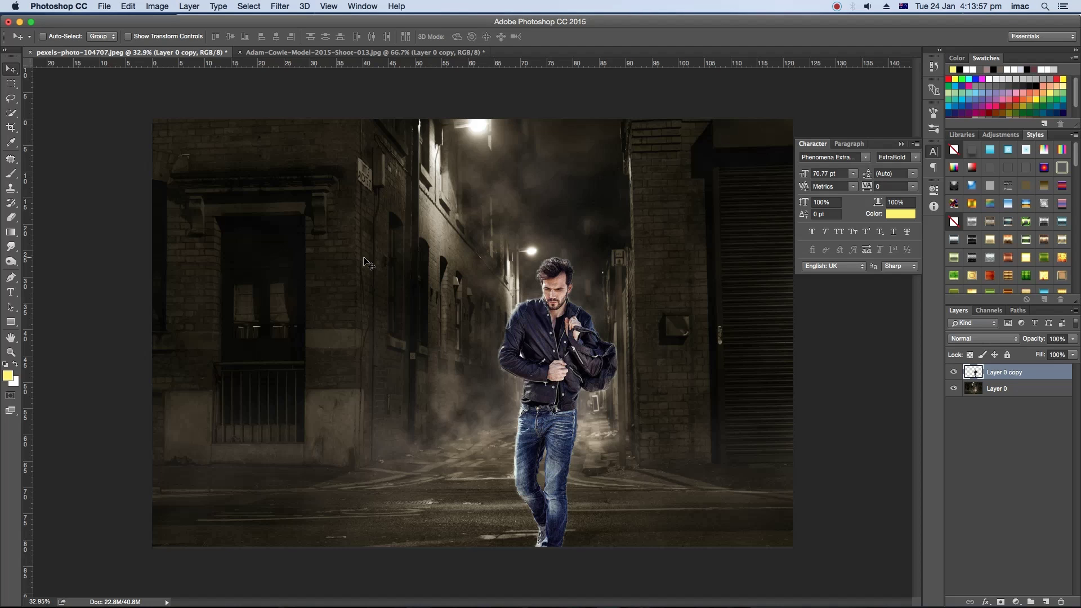
key("super+Tab")
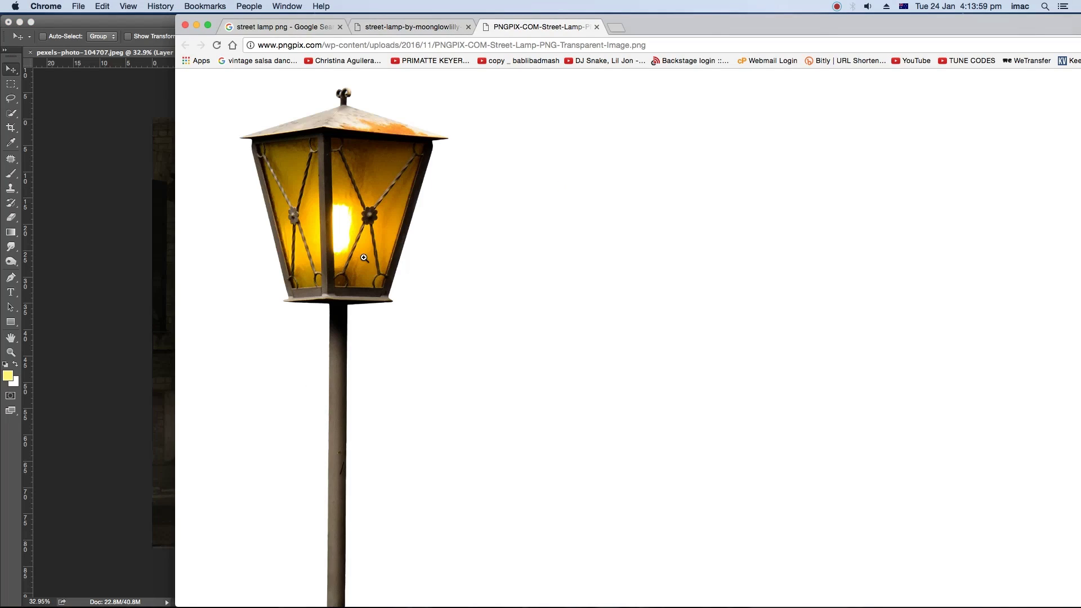
left_click(143, 212)
key("super+v")
Step: Scale the lamp to about 41%, narrow it slightly, and move it left of the alley
key("super+t")
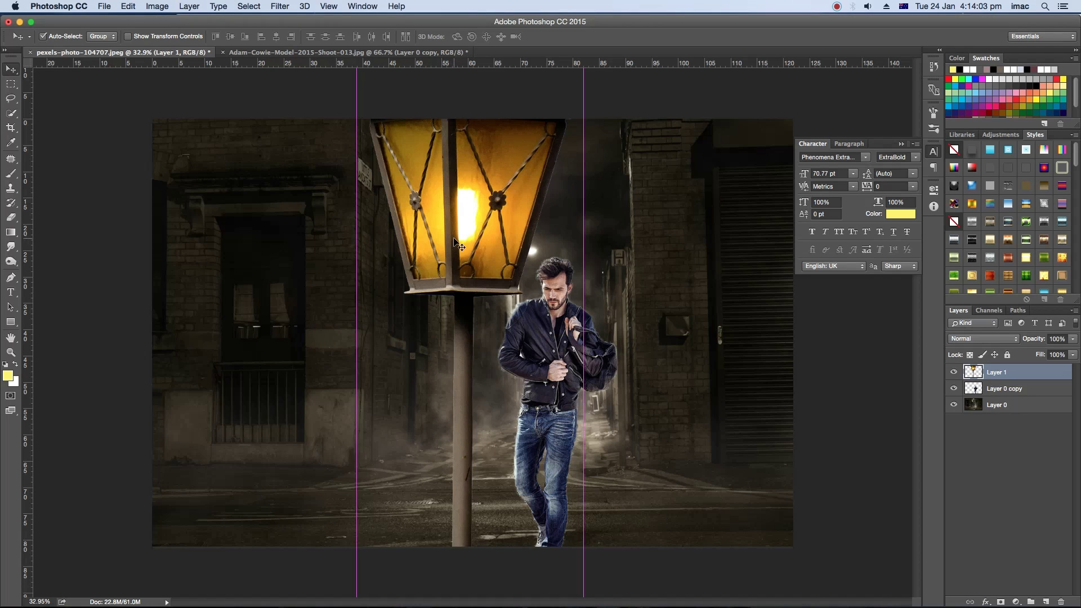
key("super+0")
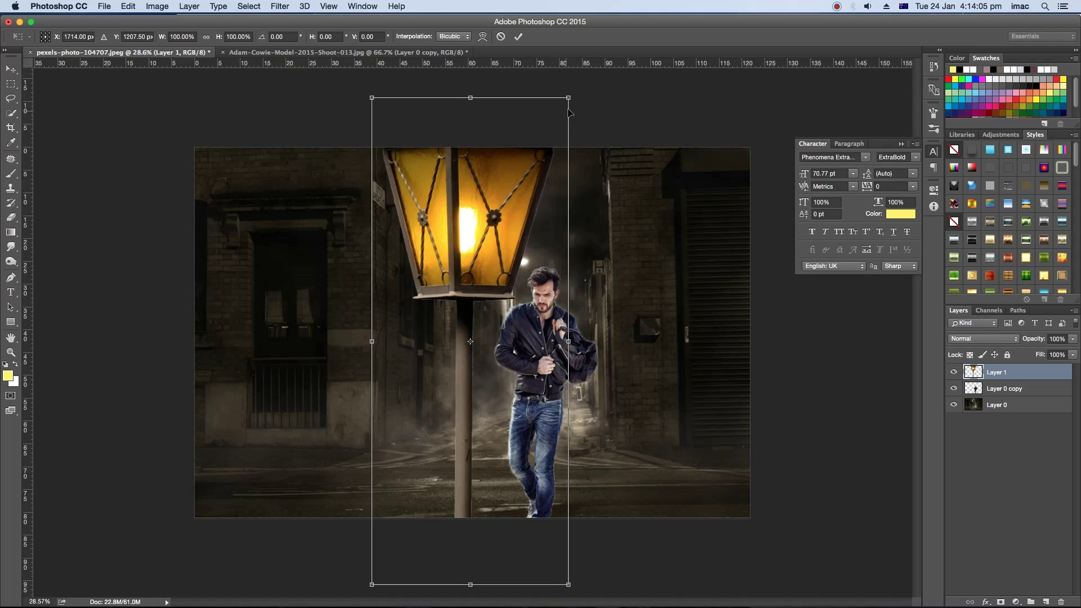
mouse_move(570, 98)
left_mouse_down()
mouse_move(464, 220)
mouse_move(459, 204)
left_mouse_up()
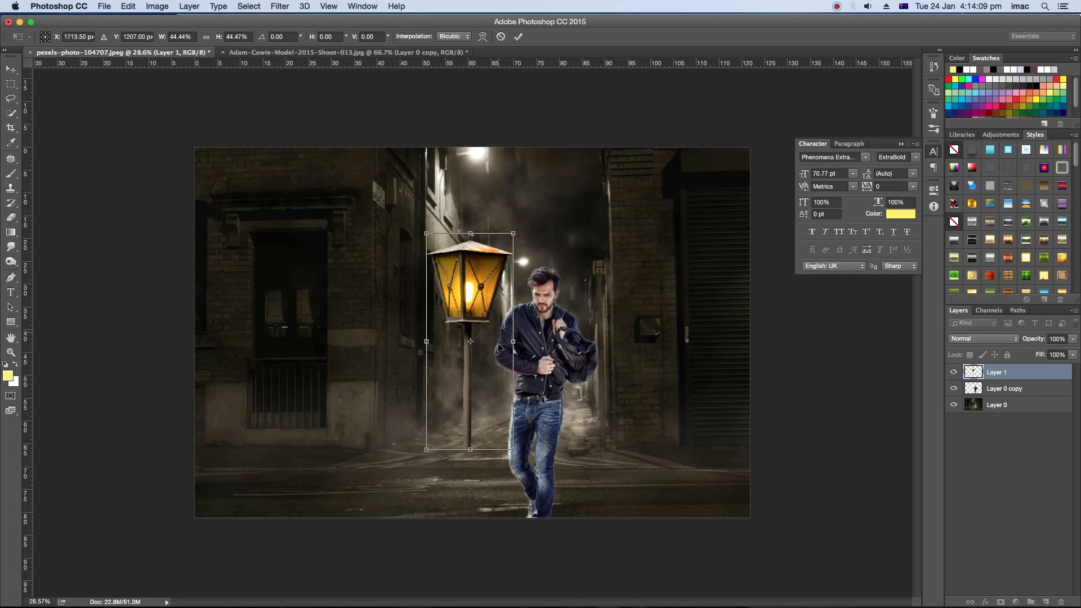
mouse_move(513, 343)
left_mouse_down()
mouse_move(498, 341)
mouse_move(513, 341)
left_mouse_up()
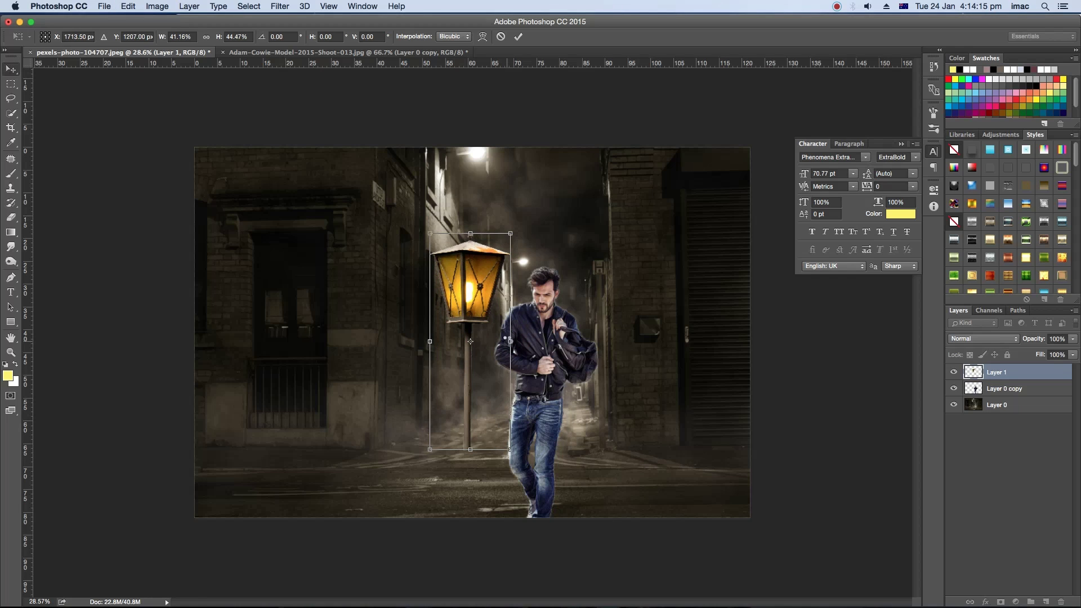
key("Return")
mouse_move(479, 362)
left_mouse_down()
mouse_move(271, 372)
mouse_move(268, 387)
left_mouse_up()
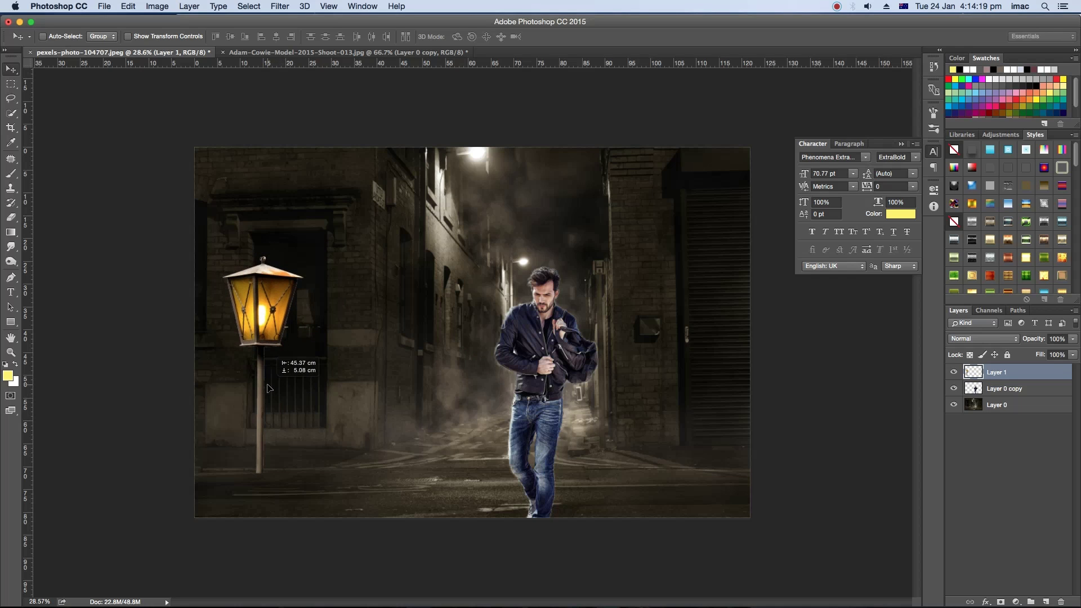
Step: Narrow the lamp a little more, undoing an accidental enlargement
key("ctrl+t")
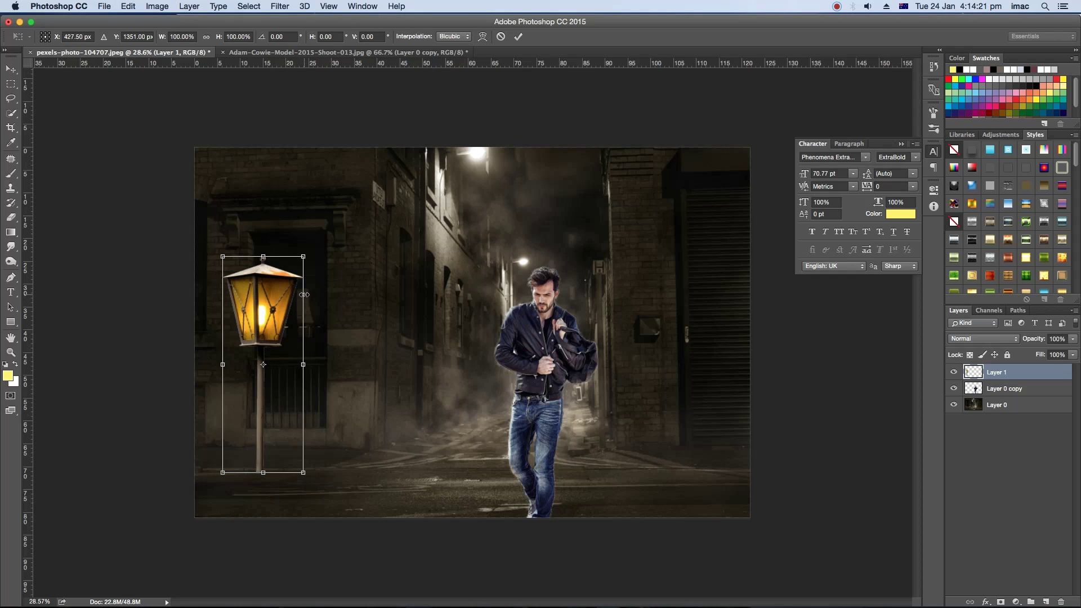
mouse_move(304, 282)
left_mouse_down()
mouse_move(292, 271)
mouse_move(318, 170)
left_mouse_up()
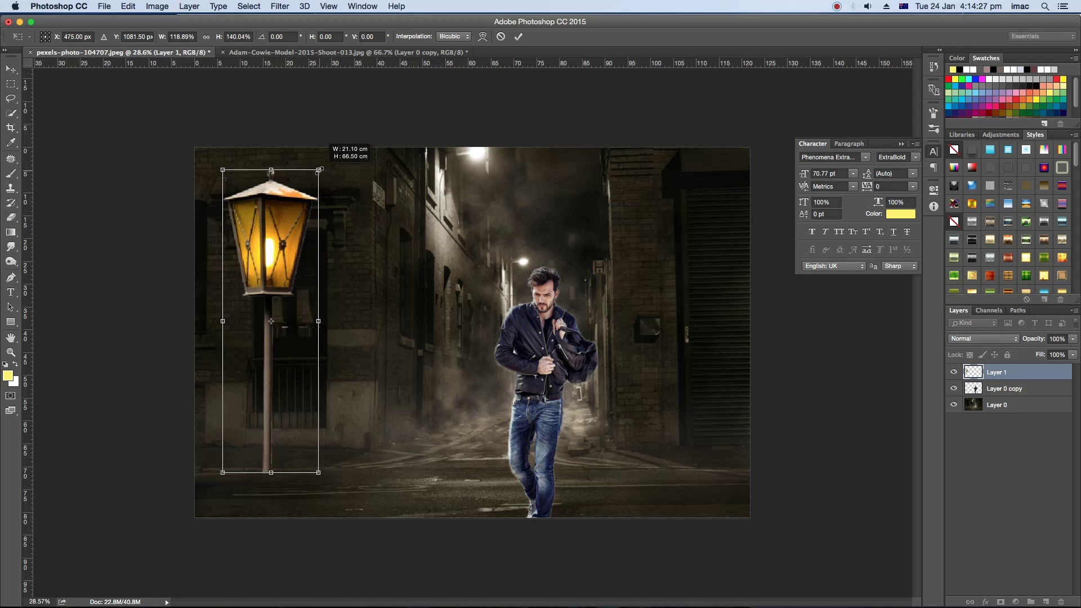
key("ctrl+z")
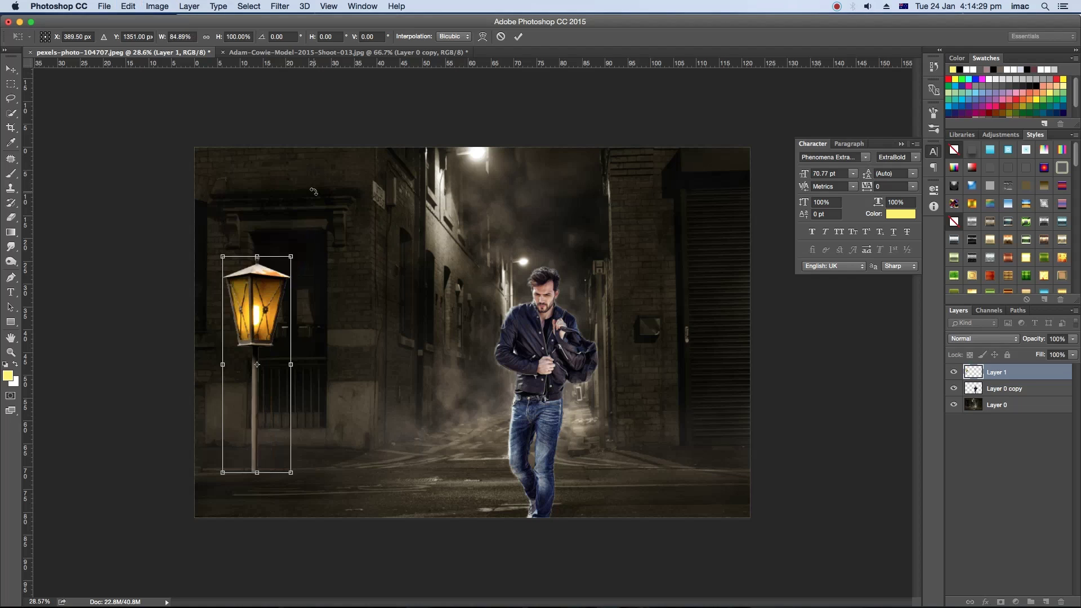
key("Return")
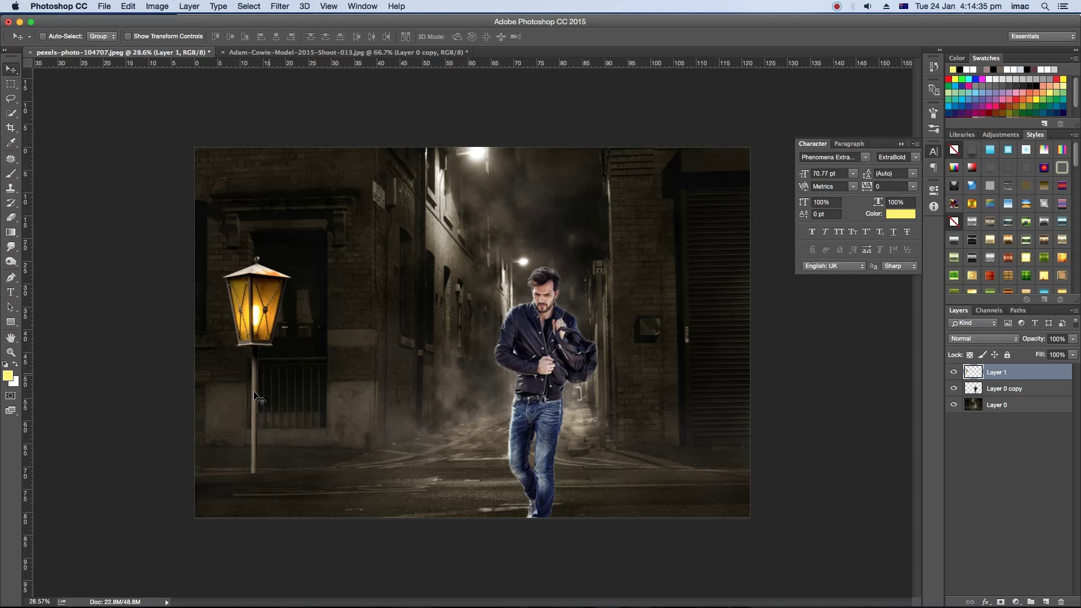
Step: Alt-drag a copy of the lamp to the right, aligned symmetrically around the man
left_click_drag(255, 394, 634, 426)
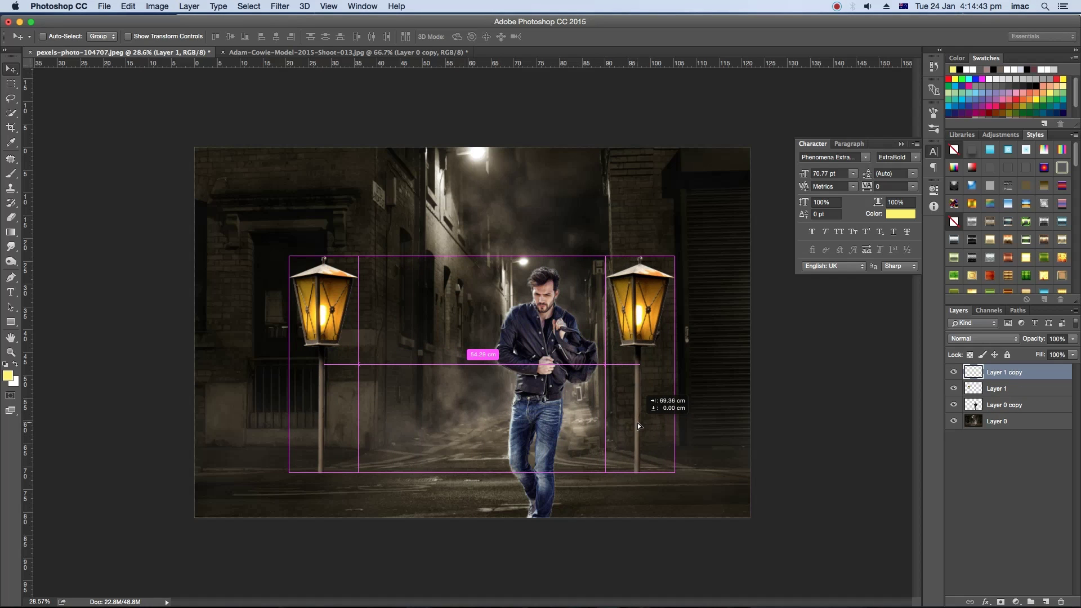
left_click_drag(635, 426, 646, 427)
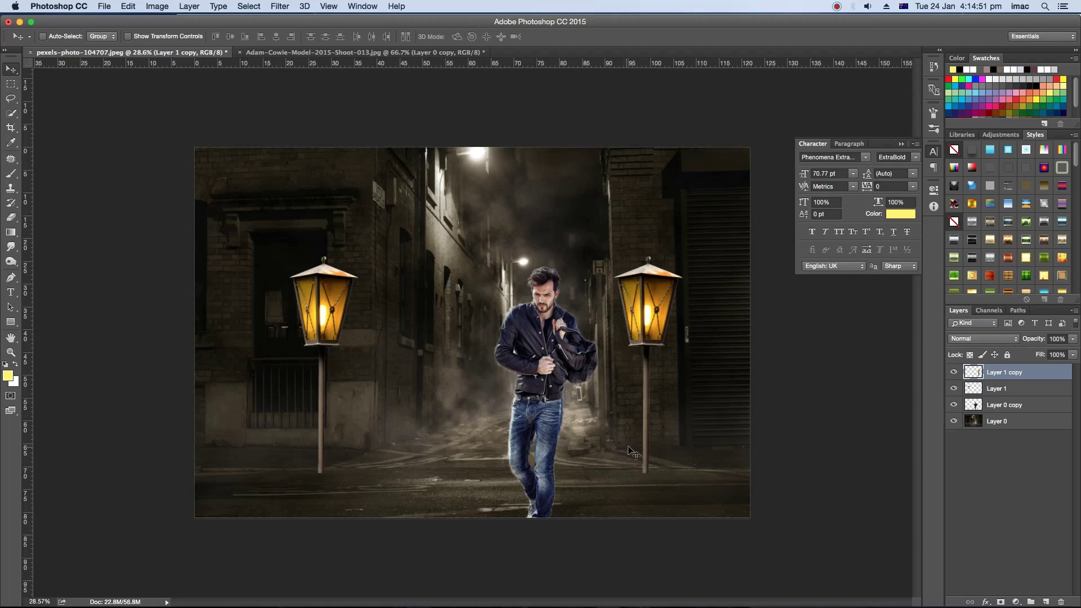
left_click(984, 406)
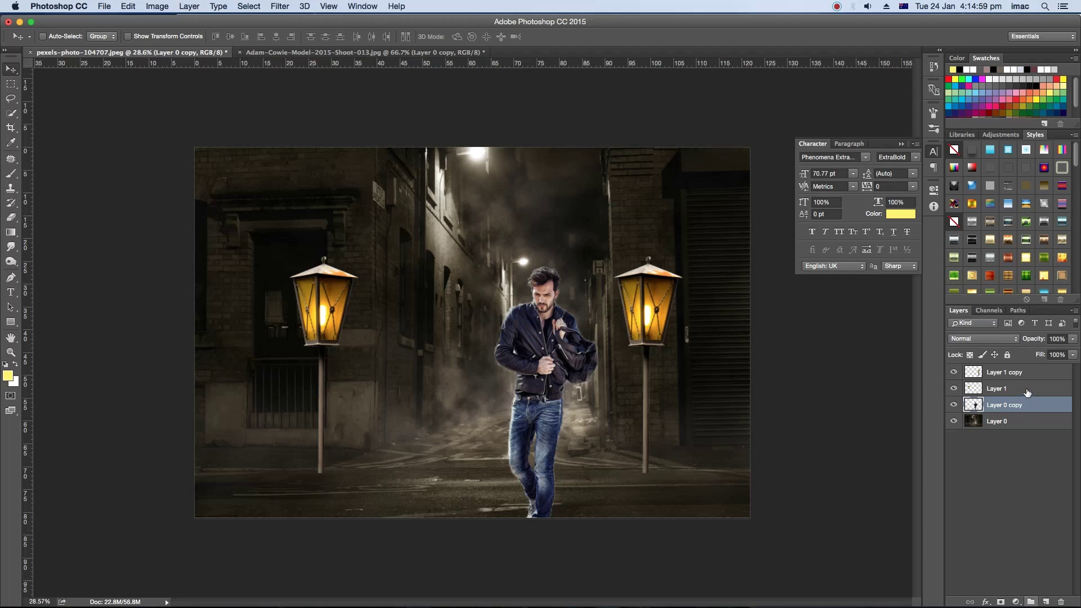
Step: Duplicate the man's Layer 0 copy as Layer 0 copy 2 and hide that backup
left_click(1023, 388)
left_click(1018, 371)
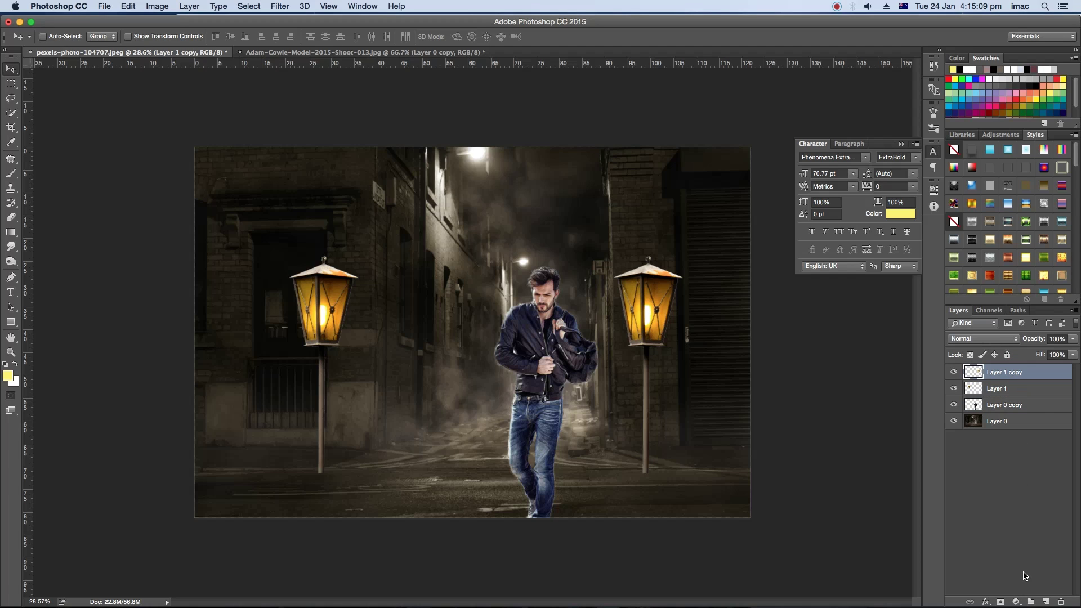
left_click(1001, 410)
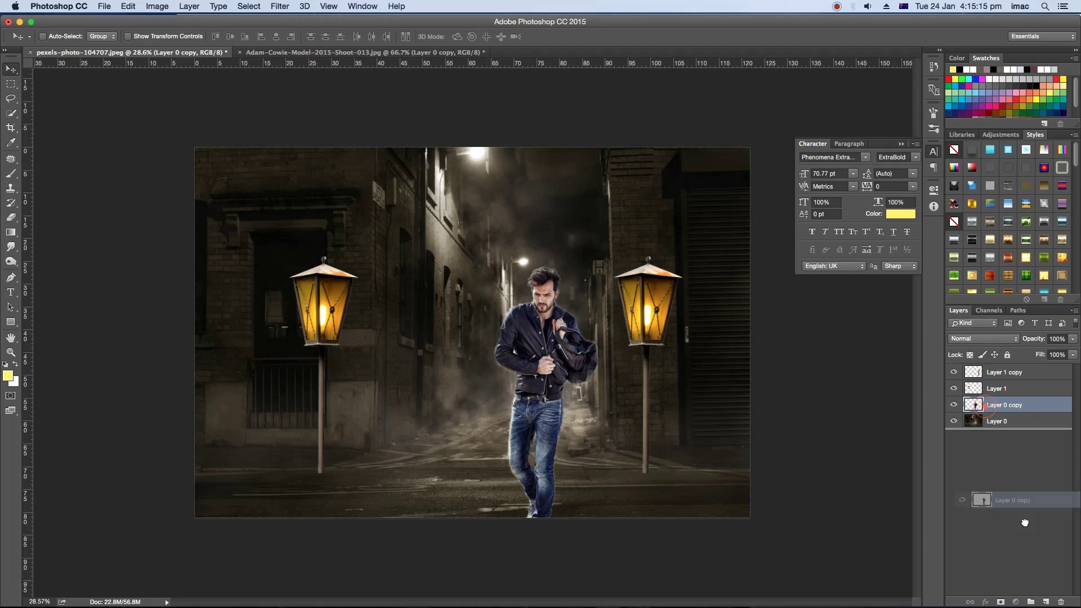
left_click_drag(985, 411, 1045, 602)
left_click(954, 405)
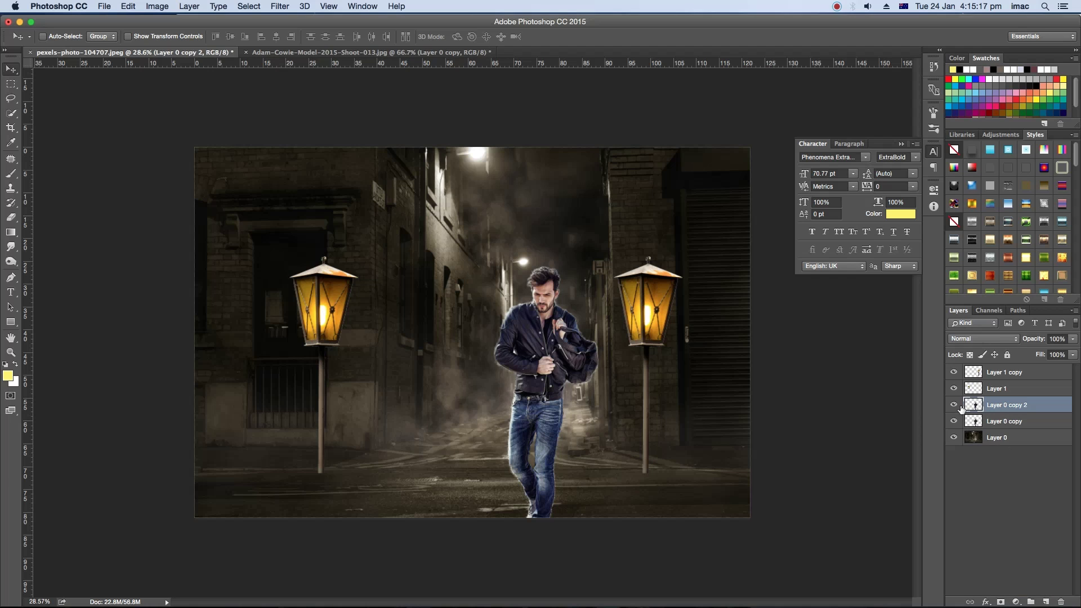
left_click(1005, 421)
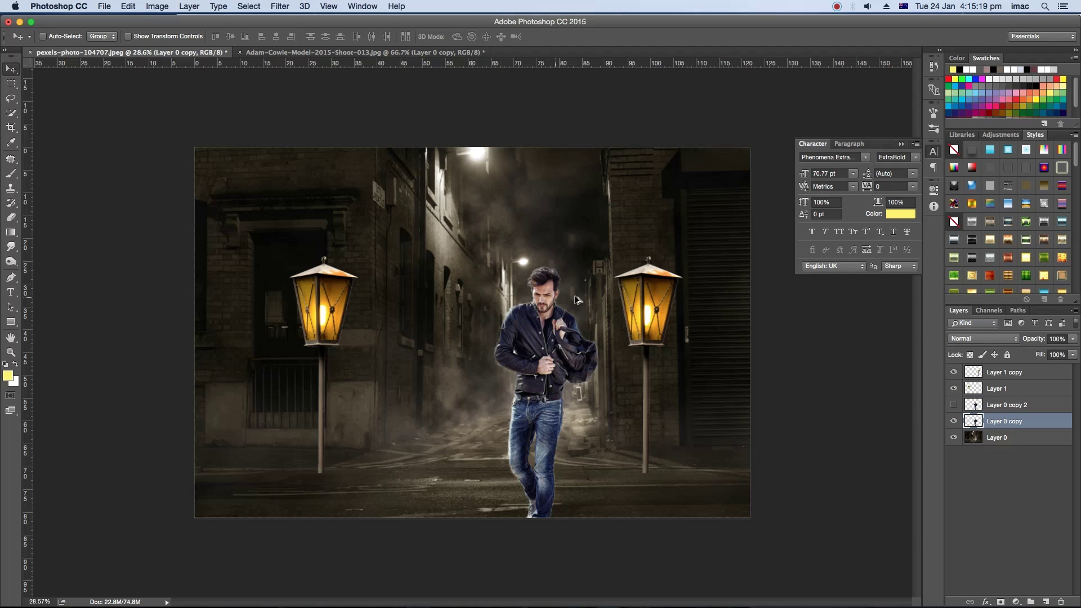
scroll(557, 299, "up", 3)
scroll(557, 298, "up", 3)
scroll(568, 290, "up", 3)
scroll(574, 278, "up", 1)
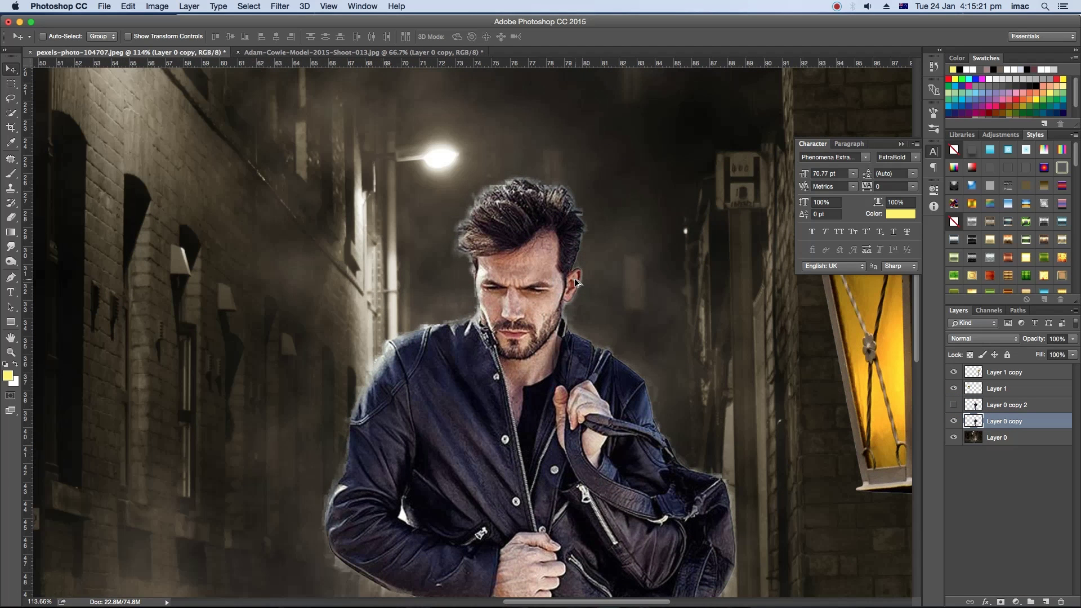
left_click_drag(549, 404, 531, 298)
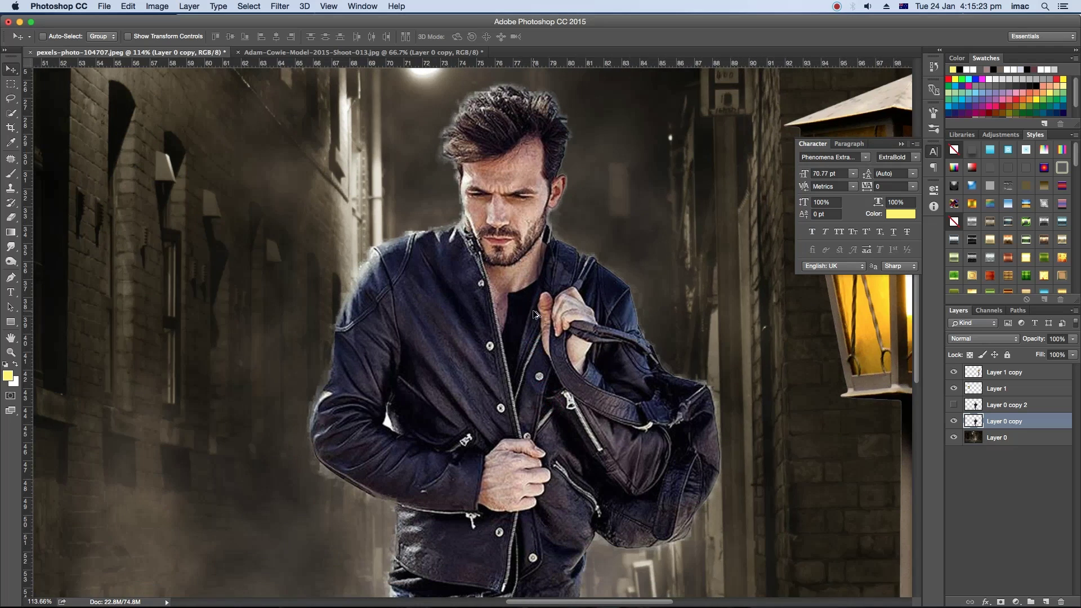
scroll(532, 306, "down", 1)
scroll(533, 311, "down", 1)
scroll(535, 315, "down", 1)
scroll(536, 317, "down", 1)
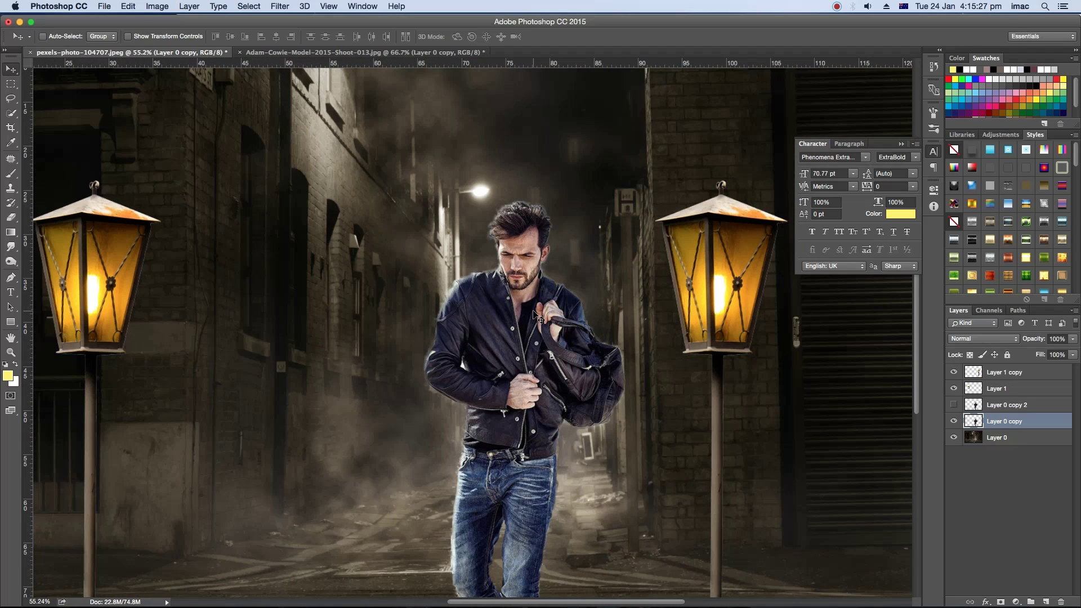
Step: Set up the Burn tool with Shadows range and 20% exposure, undoing a too-strong stroke
left_click(10, 261)
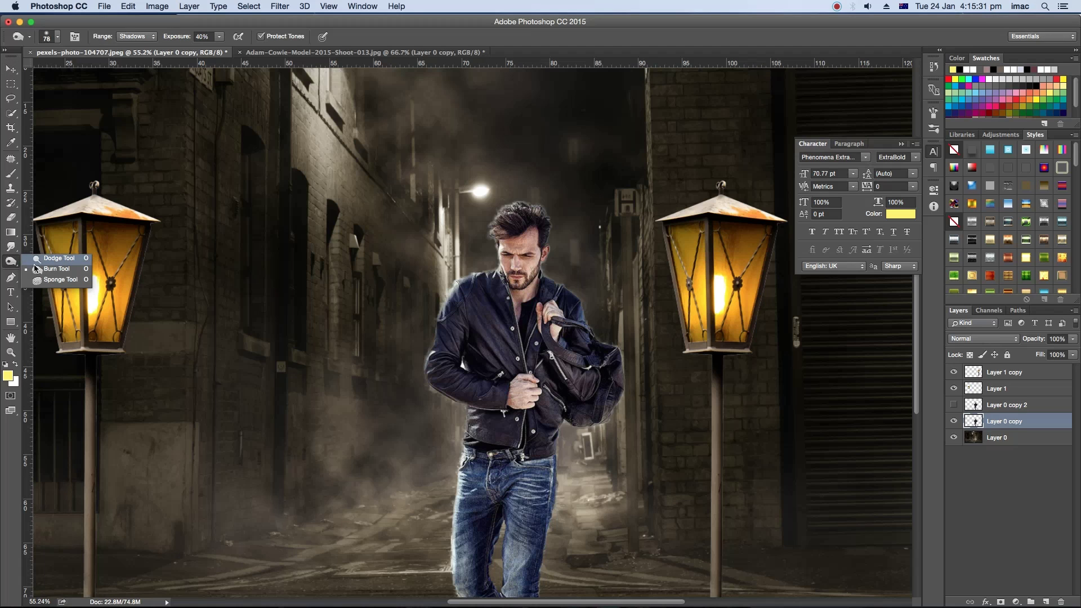
left_click(57, 269)
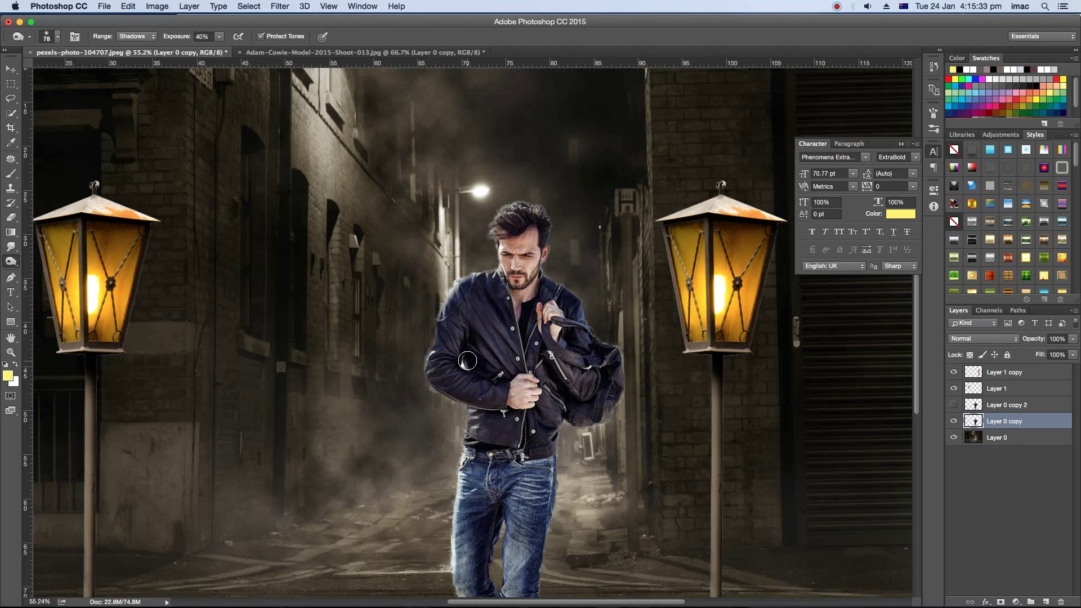
mouse_move(486, 354)
left_mouse_down()
mouse_move(483, 300)
mouse_move(467, 295)
left_mouse_up()
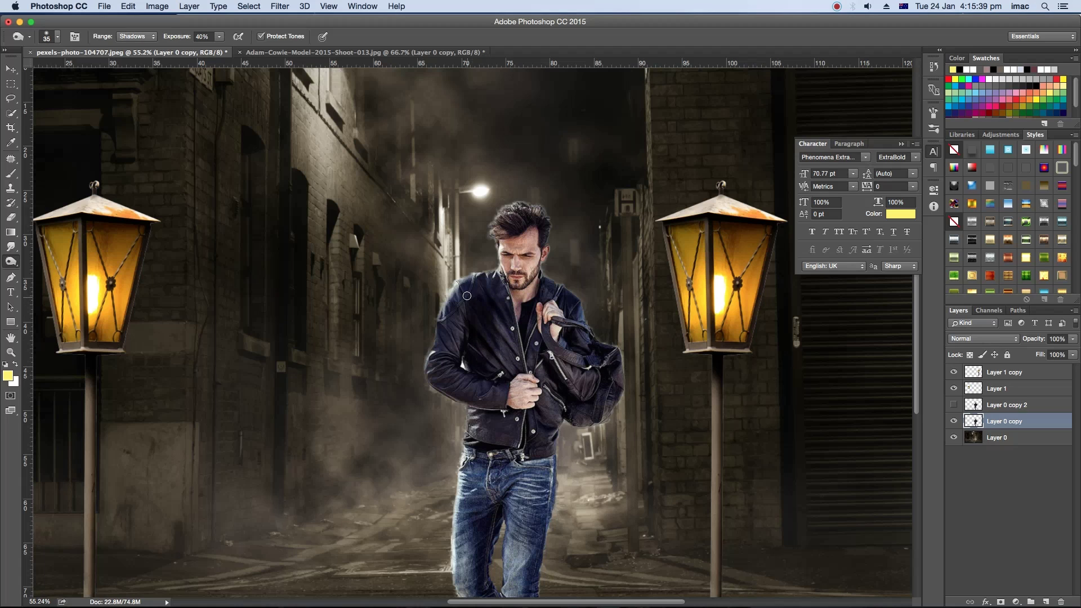
key("ctrl+z")
left_click(201, 37)
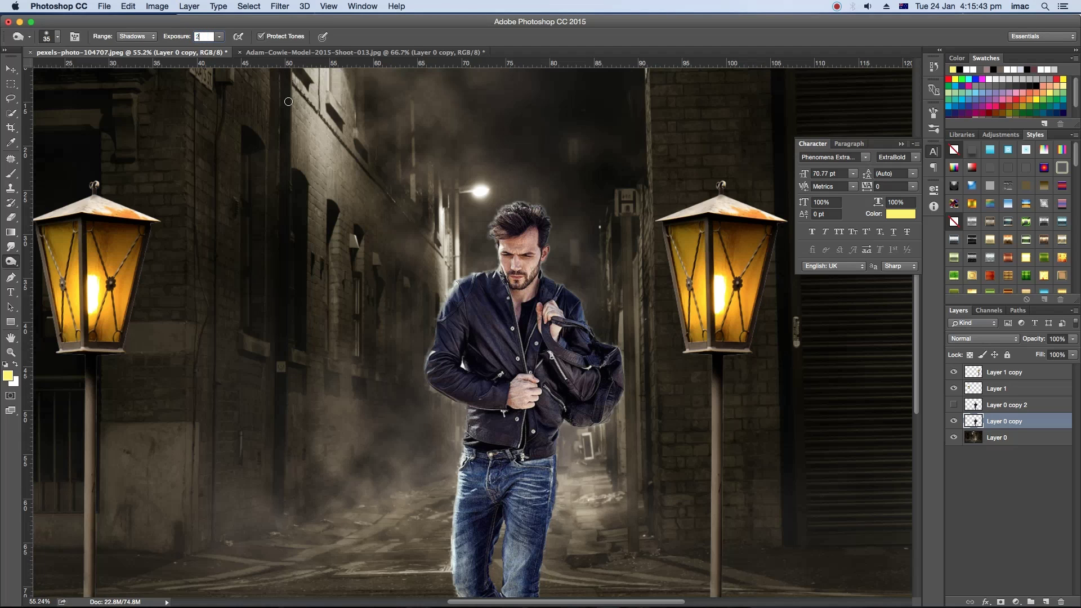
type("20")
key("Return")
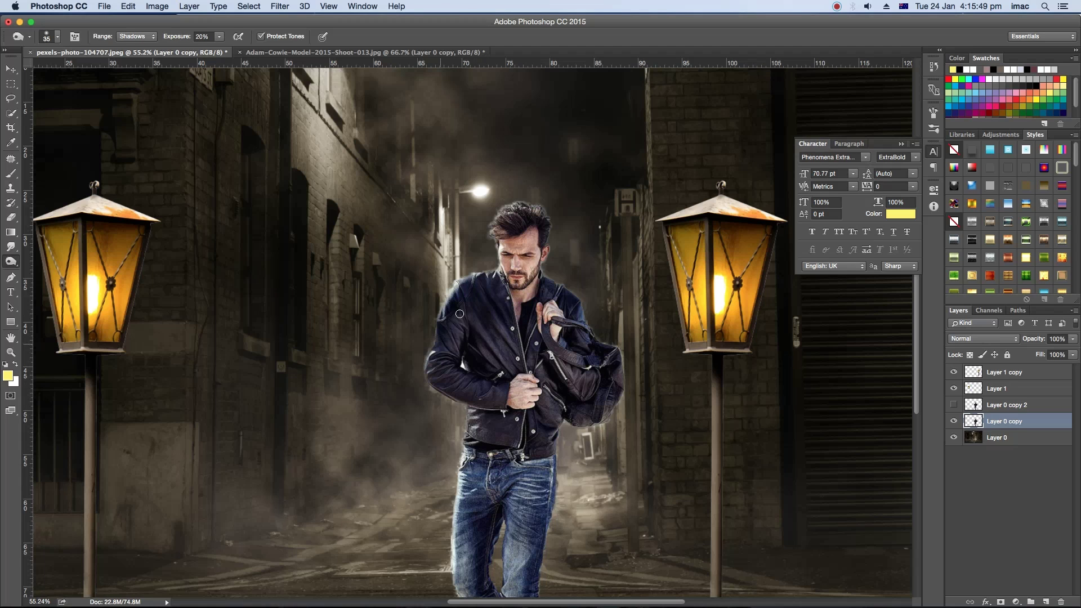
Step: Burn the jacket's shadows and lower edge, then enlarge the brush to 70
left_click_drag(459, 313, 438, 369)
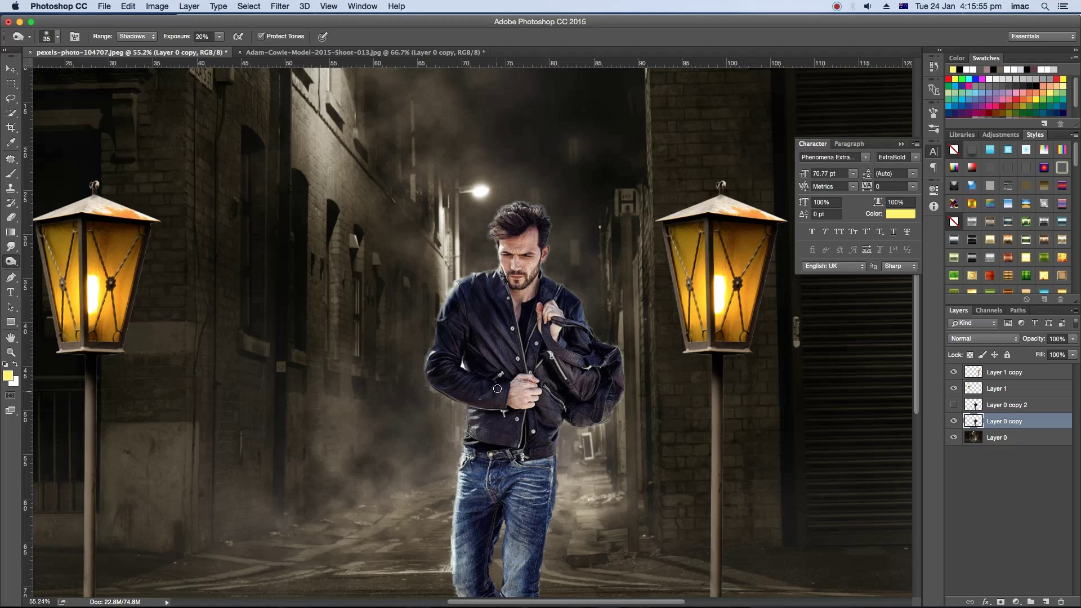
left_click_drag(504, 353, 511, 343)
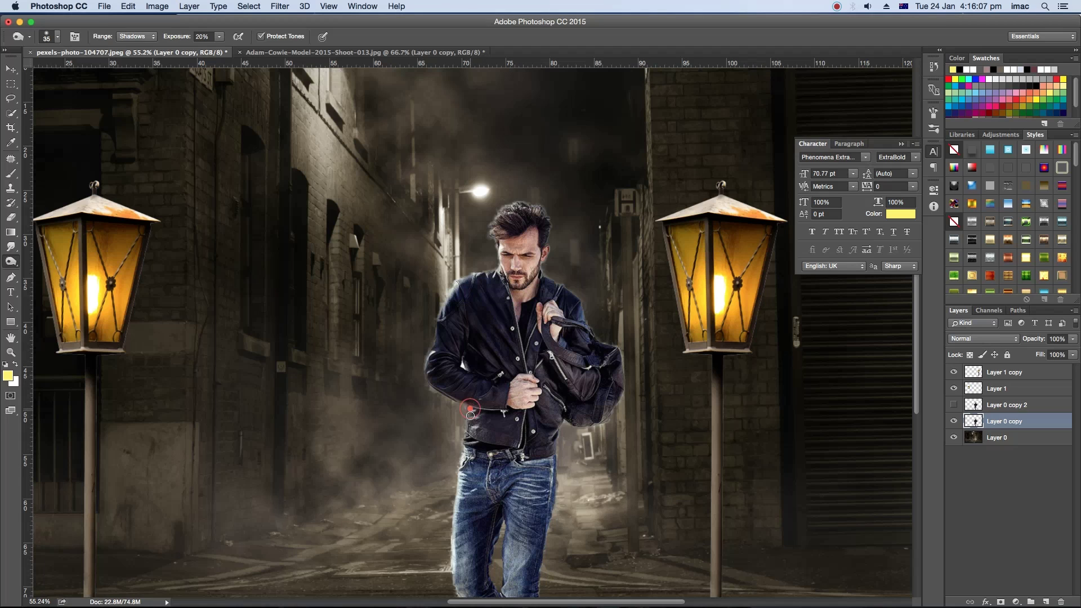
left_click_drag(470, 410, 469, 431)
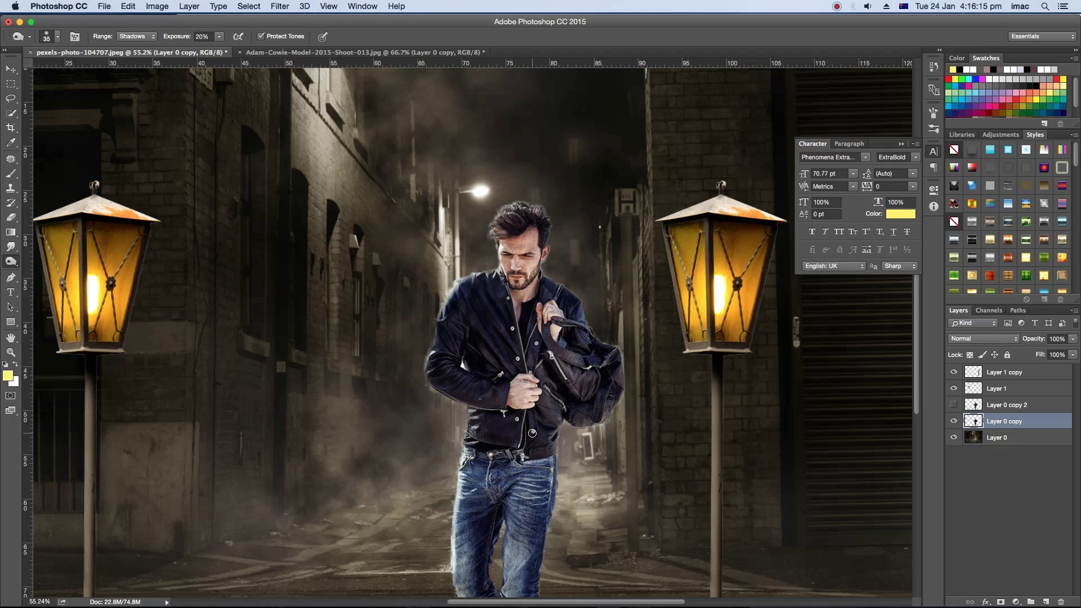
mouse_move(538, 424)
left_mouse_down()
mouse_move(538, 444)
mouse_move(555, 375)
mouse_move(536, 347)
mouse_move(546, 371)
mouse_move(563, 366)
mouse_move(594, 399)
mouse_move(577, 419)
mouse_move(598, 411)
mouse_move(613, 371)
mouse_move(597, 416)
mouse_move(598, 353)
mouse_move(554, 290)
left_mouse_up()
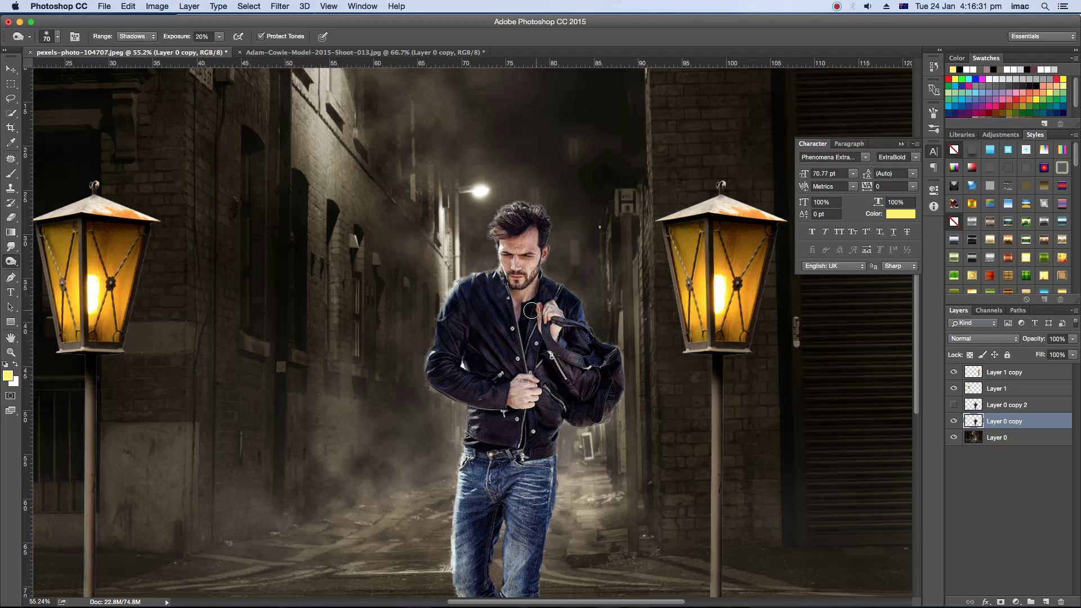
Step: Undo the bag stroke, burn the lower jacket around the hand, and shrink the brush to 31
key("ctrl+z")
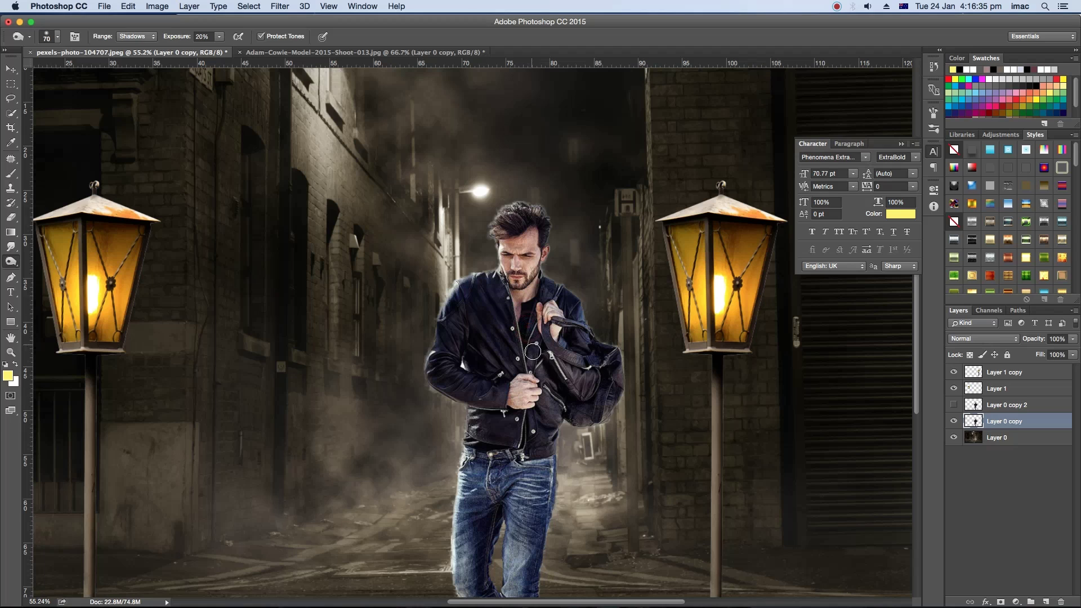
mouse_move(549, 400)
left_mouse_down()
mouse_move(550, 434)
mouse_move(579, 344)
mouse_move(592, 380)
mouse_move(607, 360)
mouse_move(614, 396)
mouse_move(580, 421)
mouse_move(596, 386)
mouse_move(570, 374)
mouse_move(568, 353)
left_mouse_up()
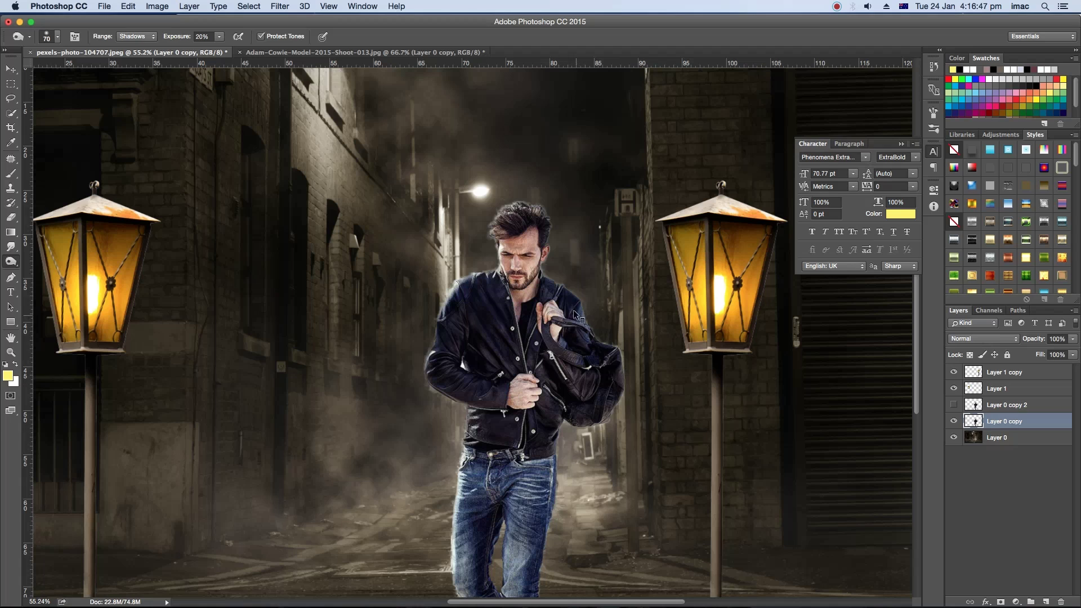
left_click_drag(574, 309, 566, 308)
Step: Toggle the Layer 0 copy 2 backup to compare the jacket, then pan to the legs
left_click(954, 405)
left_click(954, 405)
left_click(954, 405)
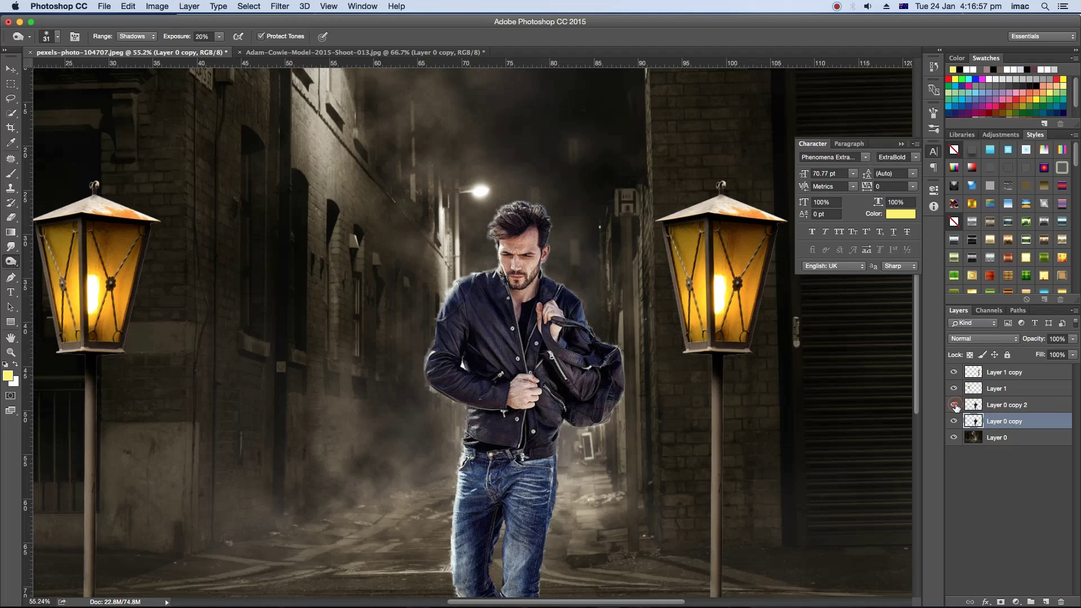
left_click(954, 405)
mouse_move(491, 546)
left_mouse_down()
mouse_move(463, 442)
mouse_move(437, 449)
mouse_move(450, 495)
mouse_move(438, 445)
mouse_move(449, 397)
left_mouse_up()
Step: Burn the jeans' left edge, the hip along the belt, and the outer left leg
mouse_move(445, 443)
left_mouse_down()
mouse_move(448, 373)
mouse_move(506, 363)
mouse_move(513, 385)
mouse_move(527, 355)
mouse_move(517, 410)
mouse_move(496, 391)
mouse_move(490, 431)
mouse_move(495, 468)
mouse_move(507, 453)
mouse_move(491, 539)
mouse_move(517, 552)
mouse_move(505, 546)
left_mouse_up()
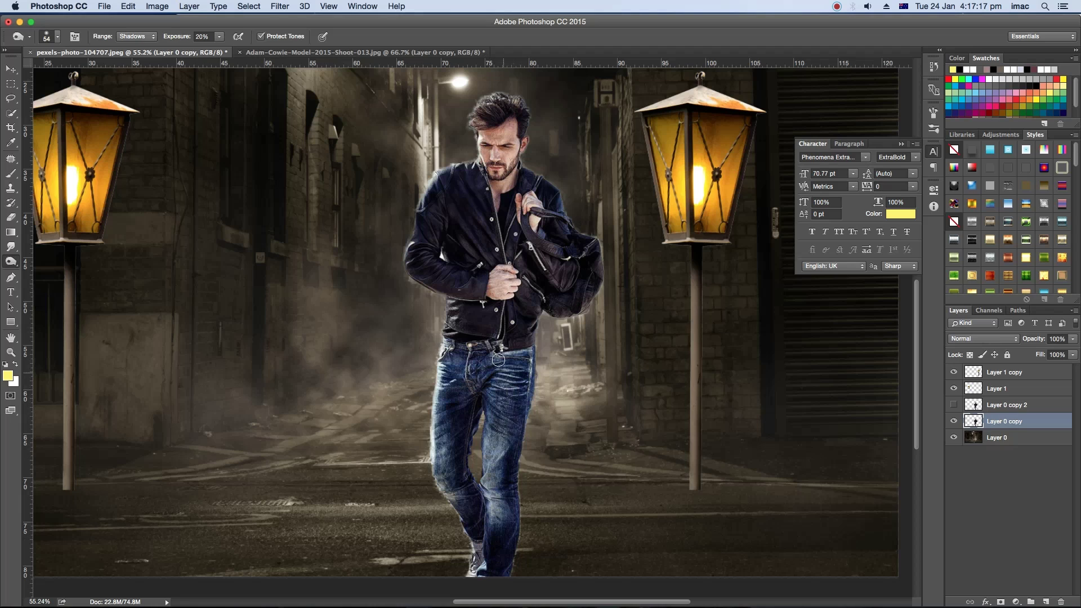
mouse_move(497, 346)
left_mouse_down()
mouse_move(520, 376)
mouse_move(446, 347)
mouse_move(530, 358)
left_mouse_up()
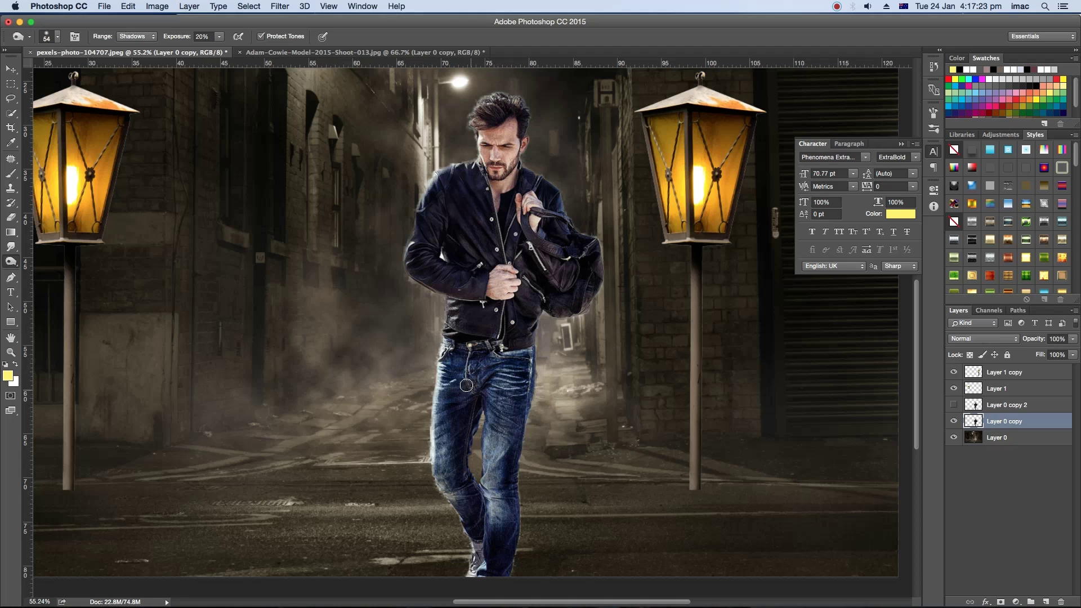
mouse_move(445, 381)
left_mouse_down()
mouse_move(445, 495)
mouse_move(448, 485)
left_mouse_up()
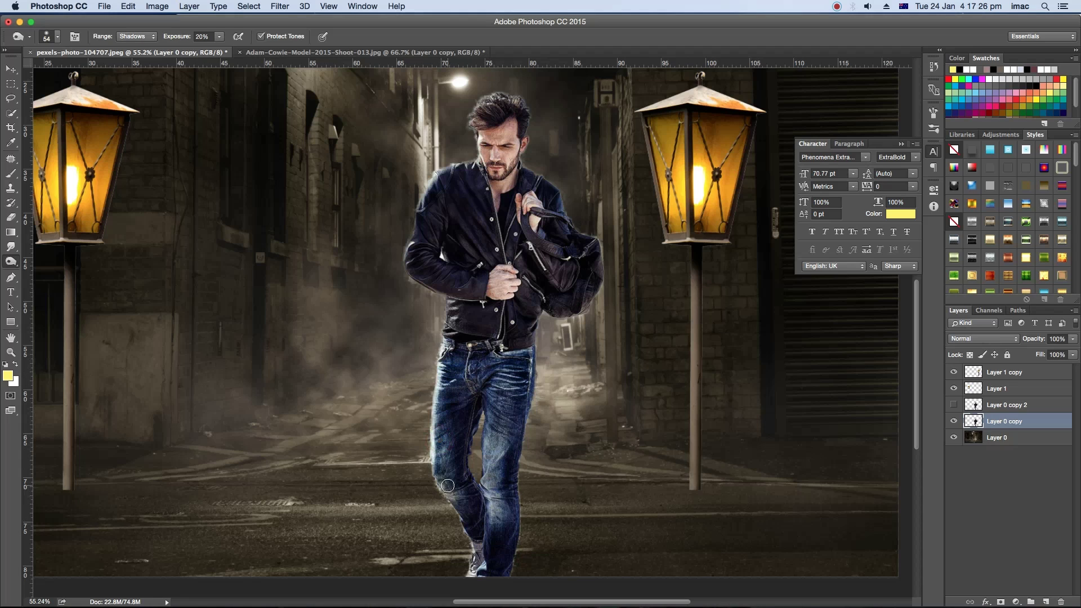
Step: With a size-67 Smudge brush, blend the jeans, bag and jacket edges into the alley
left_click(9, 247)
left_click_drag(421, 389, 472, 567)
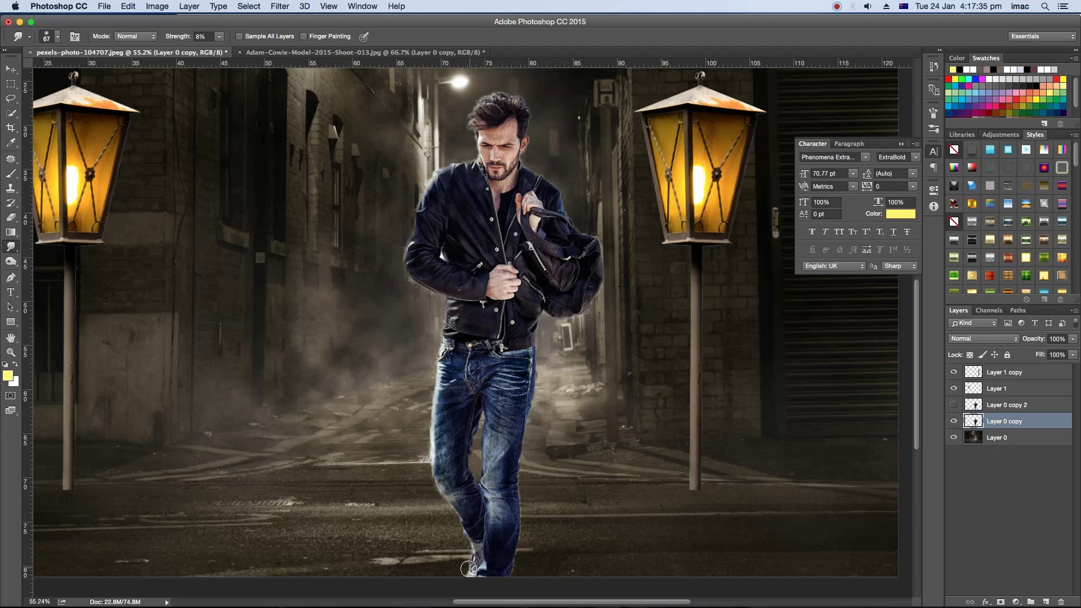
mouse_move(521, 500)
left_mouse_down()
mouse_move(522, 532)
mouse_move(509, 458)
mouse_move(476, 481)
left_mouse_up()
left_click(518, 572)
left_click_drag(554, 320, 583, 315)
mouse_move(446, 164)
left_mouse_down()
mouse_move(417, 187)
mouse_move(422, 297)
left_mouse_up()
key("ctrl+0")
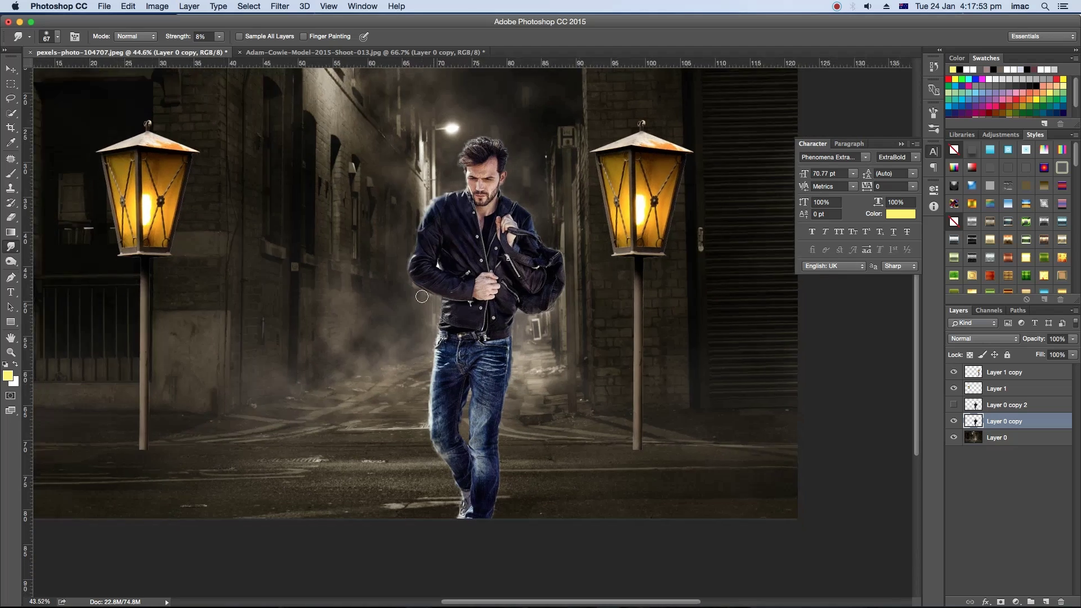
Step: Switch to the Move tool, zoom in and out, then bring Chrome's lantern lamp image forward
key("v")
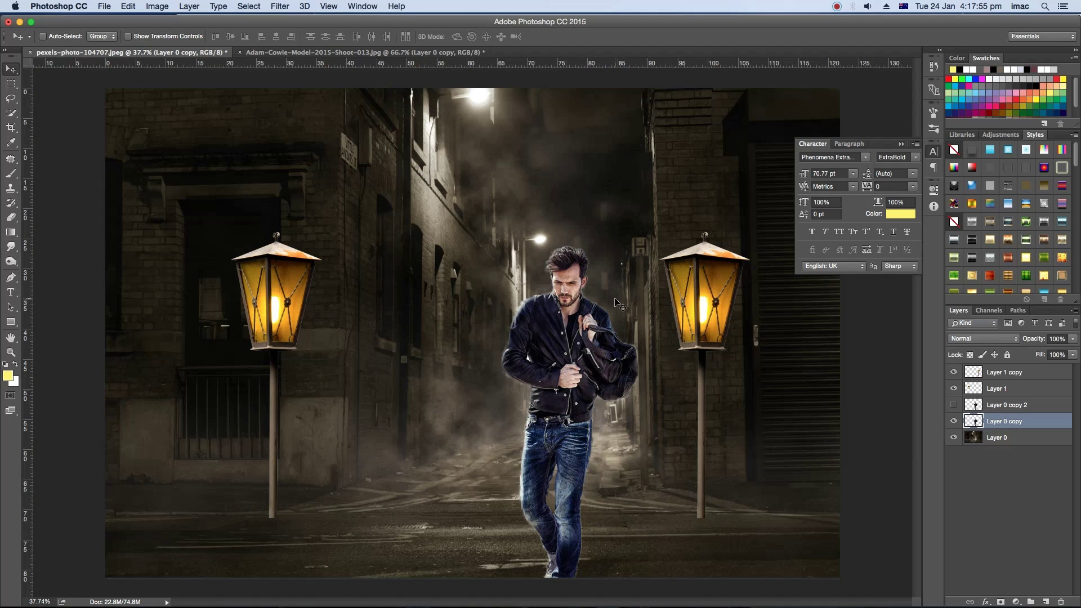
scroll(618, 302, "up", 1)
scroll(618, 302, "up", 1)
scroll(618, 302, "up", 1)
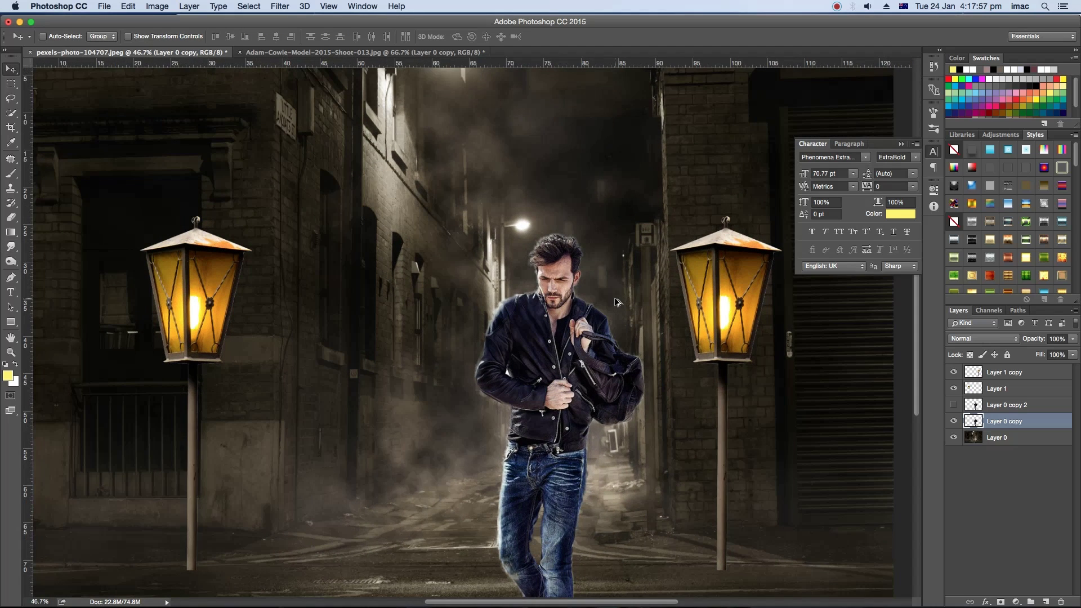
scroll(618, 302, "down", 1)
scroll(617, 301, "down", 1)
scroll(618, 302, "down", 1)
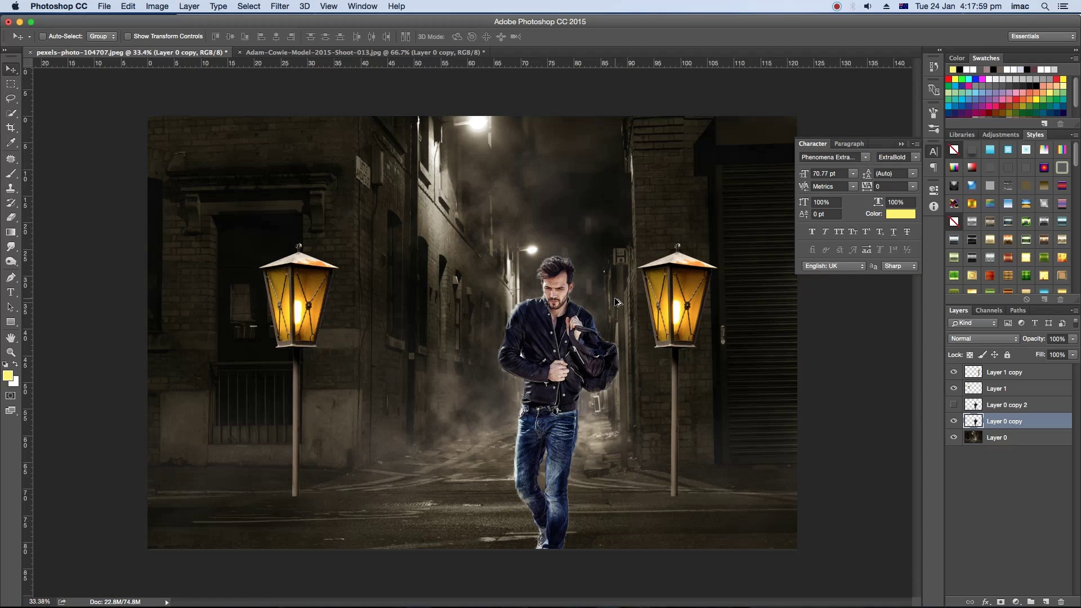
key("super+Tab")
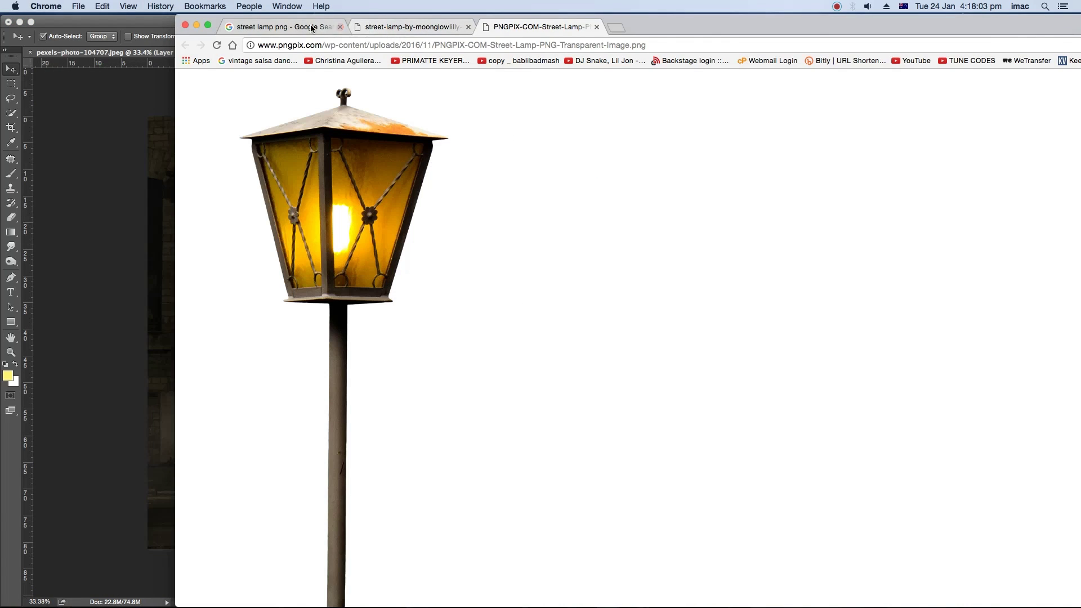
Step: Back in the image search, replace 'street lamp' with 'light' to search for light png
left_click(282, 26)
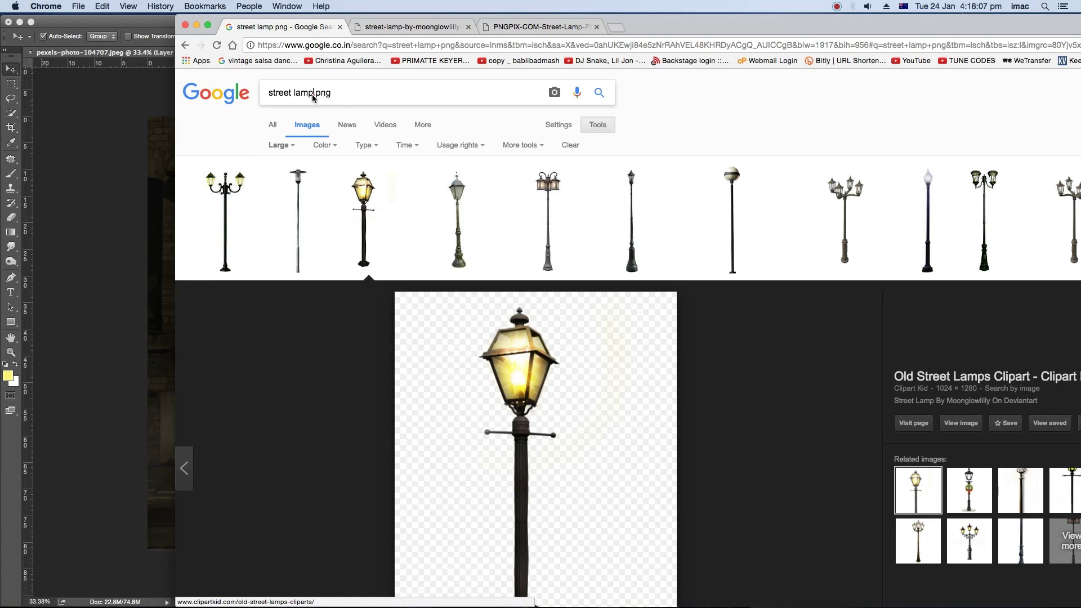
left_click_drag(313, 94, 261, 94)
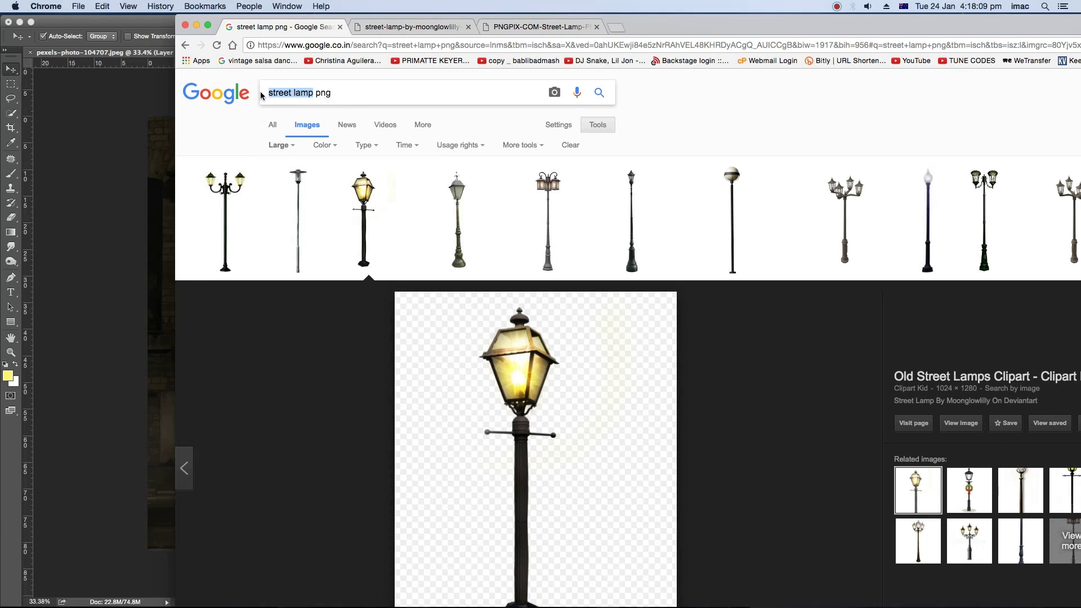
type("light")
key("Return")
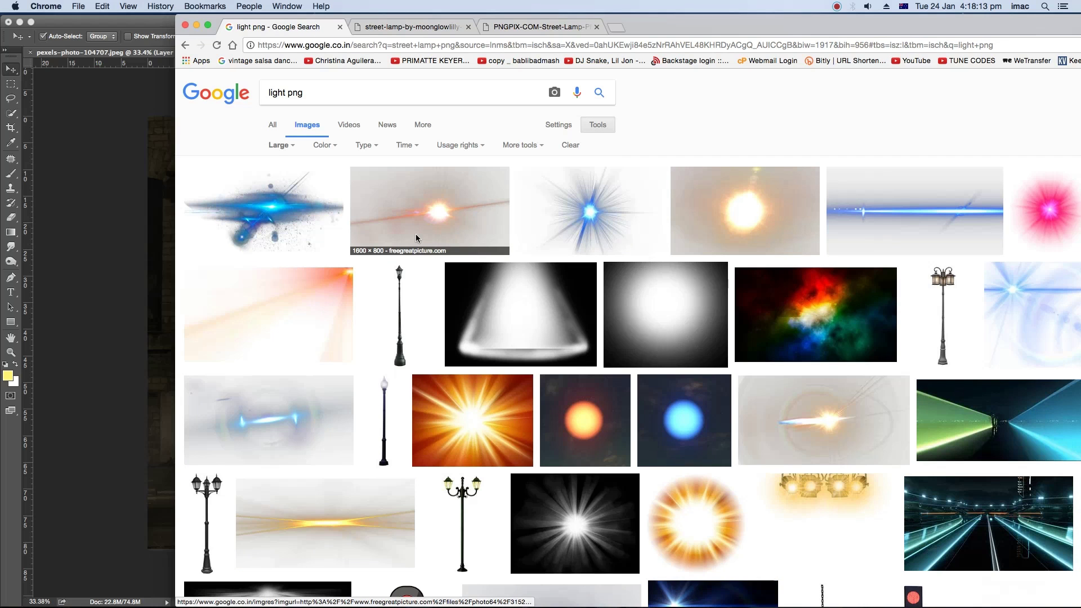
Step: Scroll through the light png image results in Chrome
key("super+Tab")
key("super+Tab")
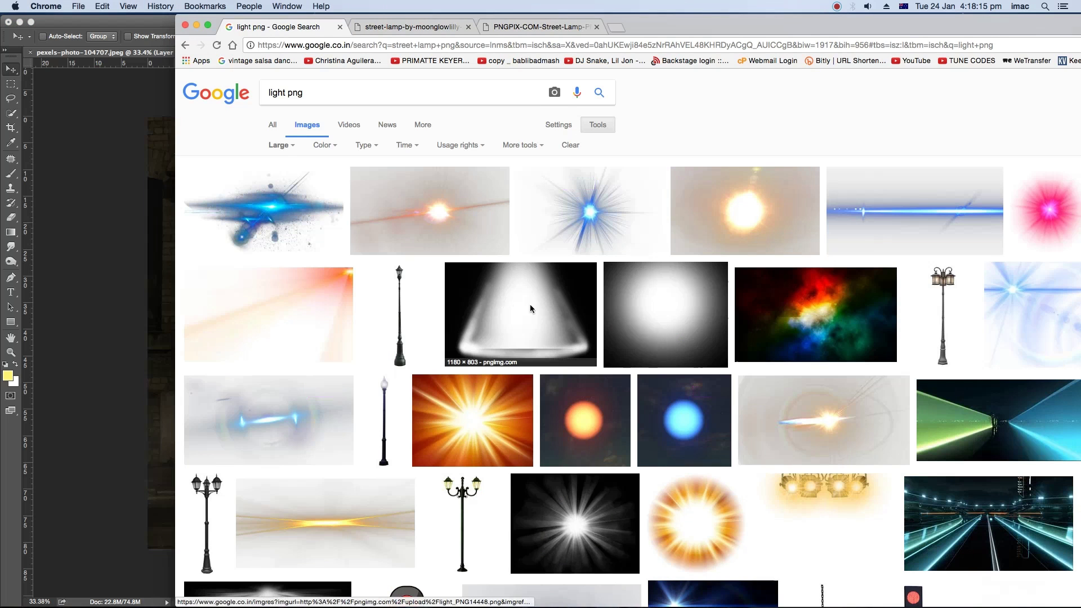
scroll(578, 313, "down", 5)
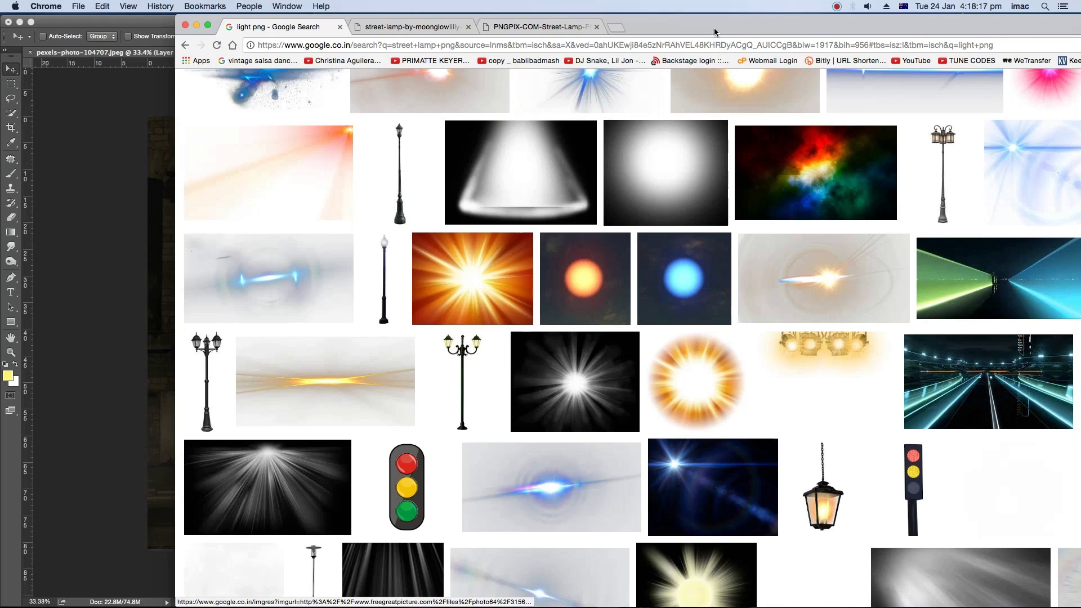
left_click_drag(713, 25, 622, 21)
scroll(517, 223, "down", 5)
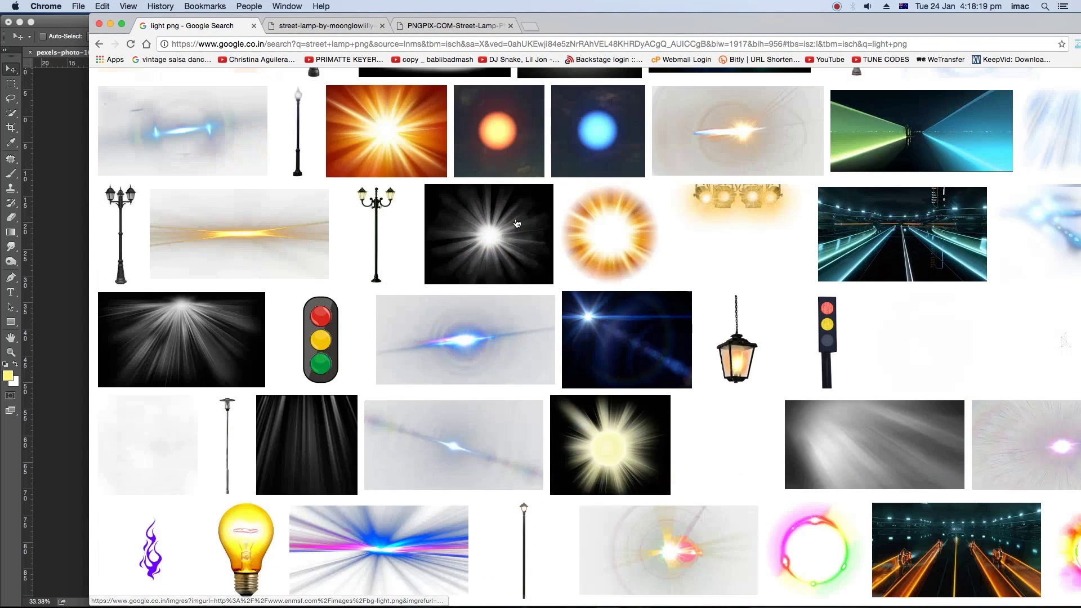
scroll(521, 239, "down", 3)
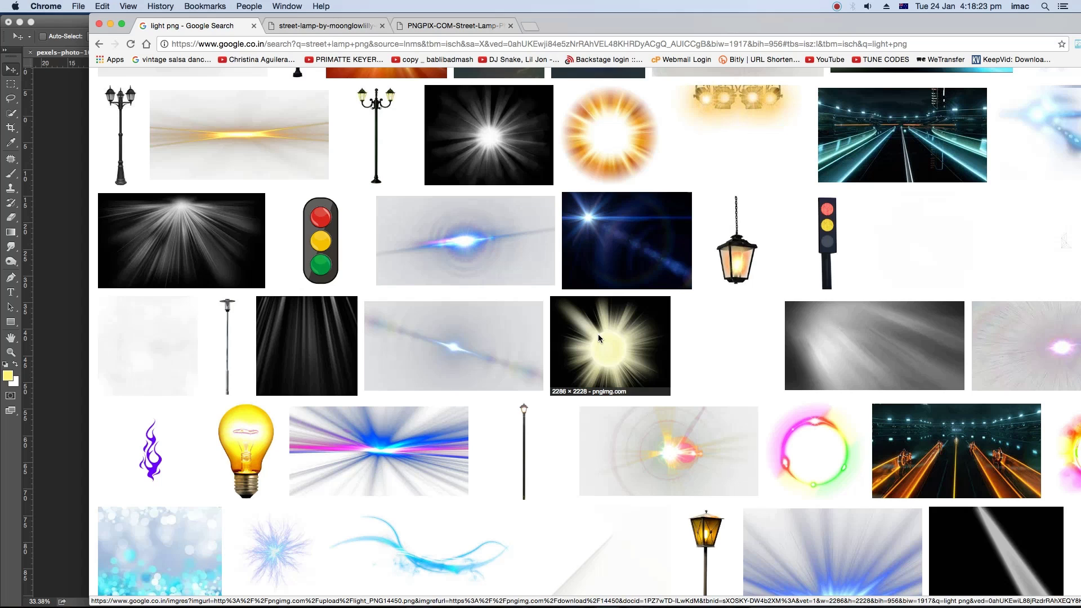
Step: Preview sunburst results and open the sunburst and transparent yellow sun images in new tabs
left_click(598, 333)
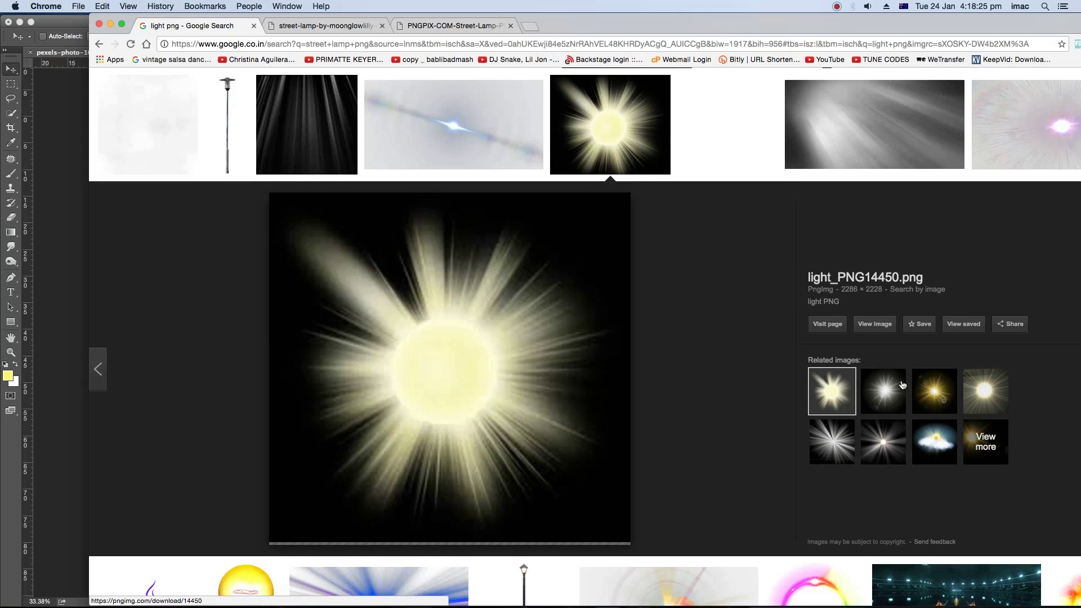
left_click(931, 398)
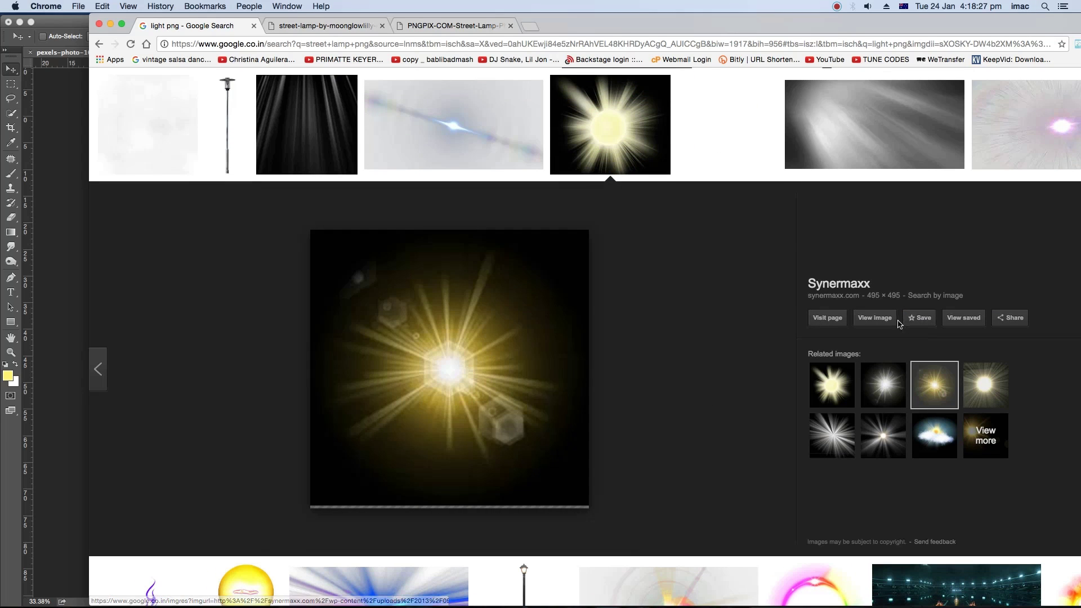
left_click(981, 390)
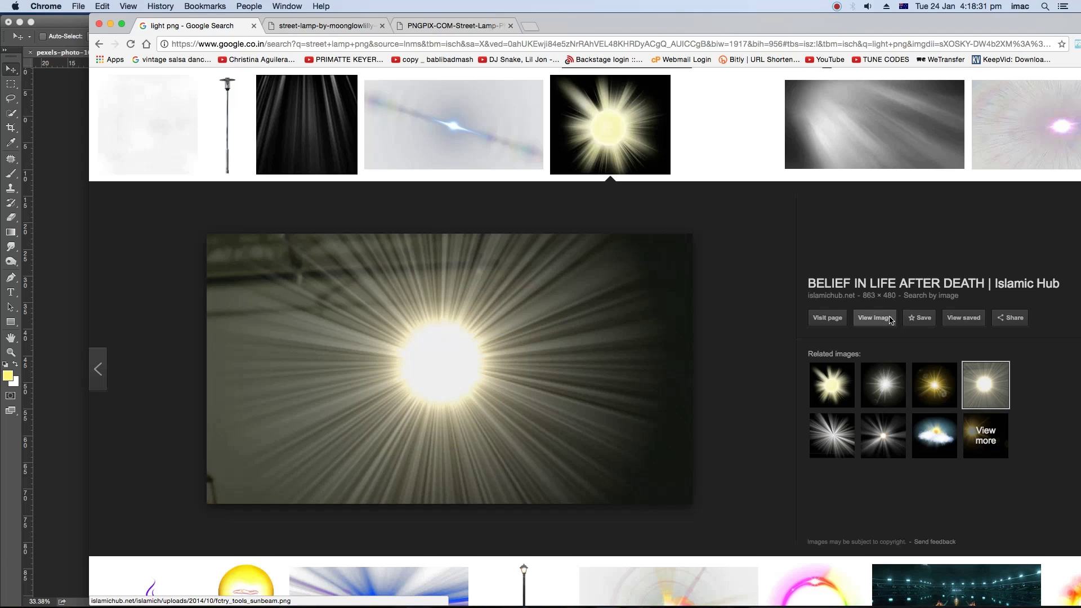
left_click(890, 320)
left_click(935, 383)
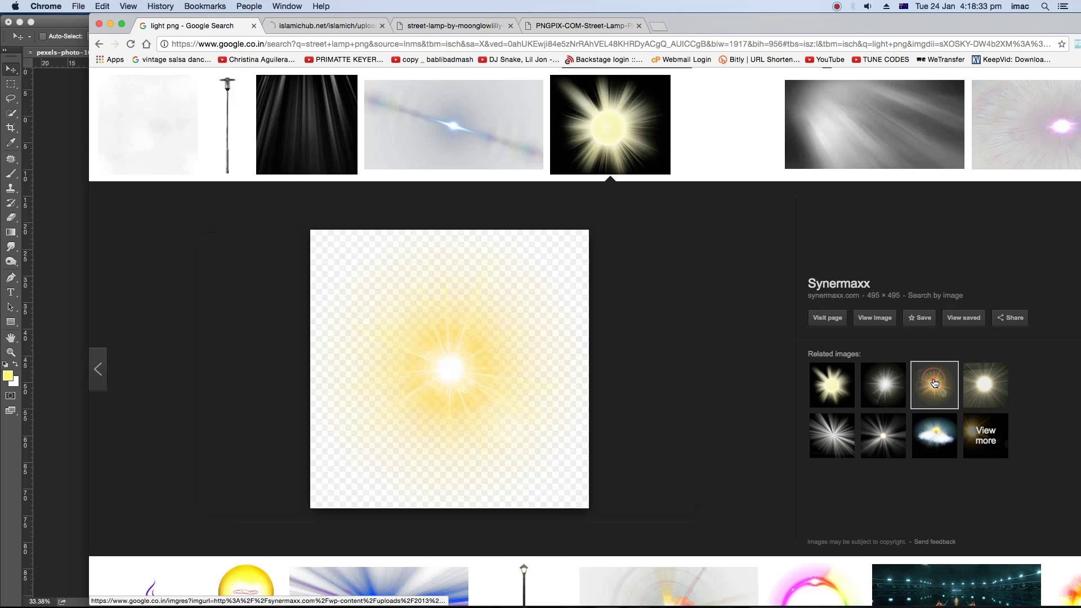
left_click(875, 318)
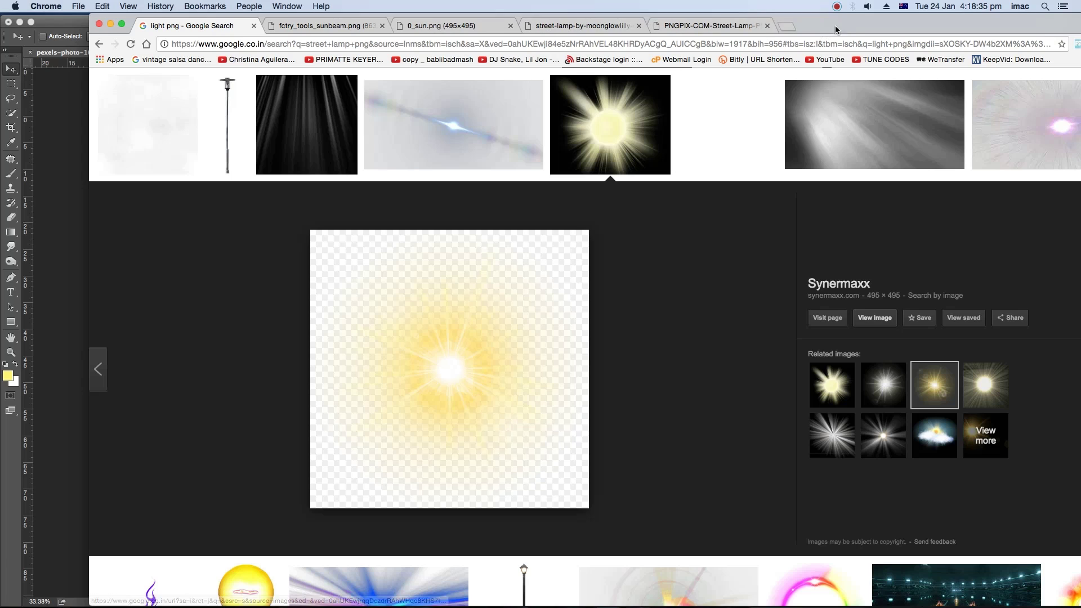
Step: Shift the browser right to reveal the composite and close the sunbeam tab
left_click_drag(835, 29, 974, 29)
left_click(498, 25)
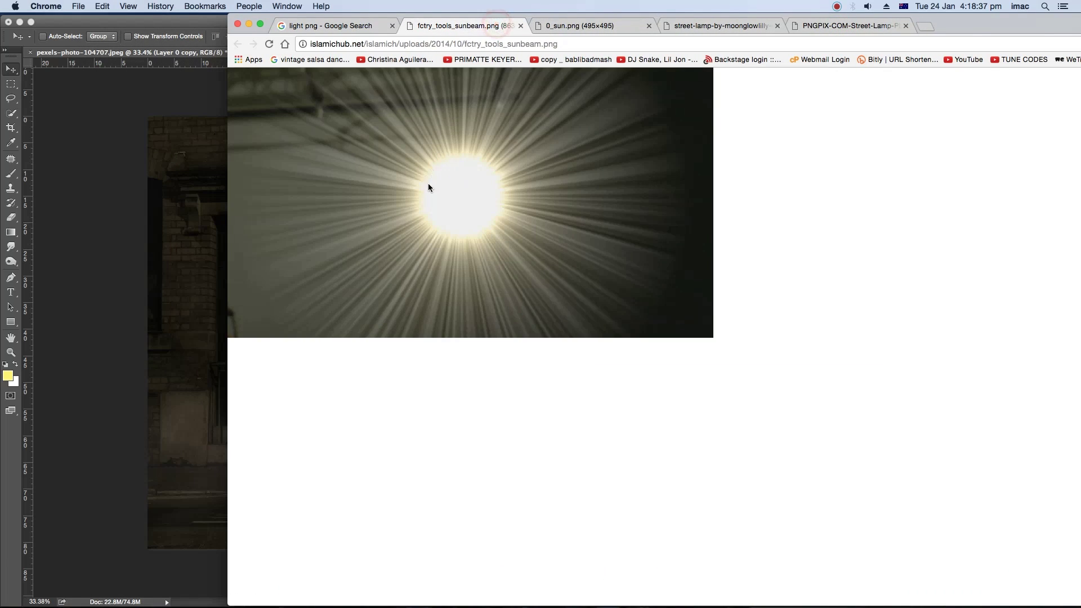
key("super+w")
Step: Drag 0_sun.png into the composite behind the man's chest and scale it to about 330%
left_click_drag(323, 208, 163, 197)
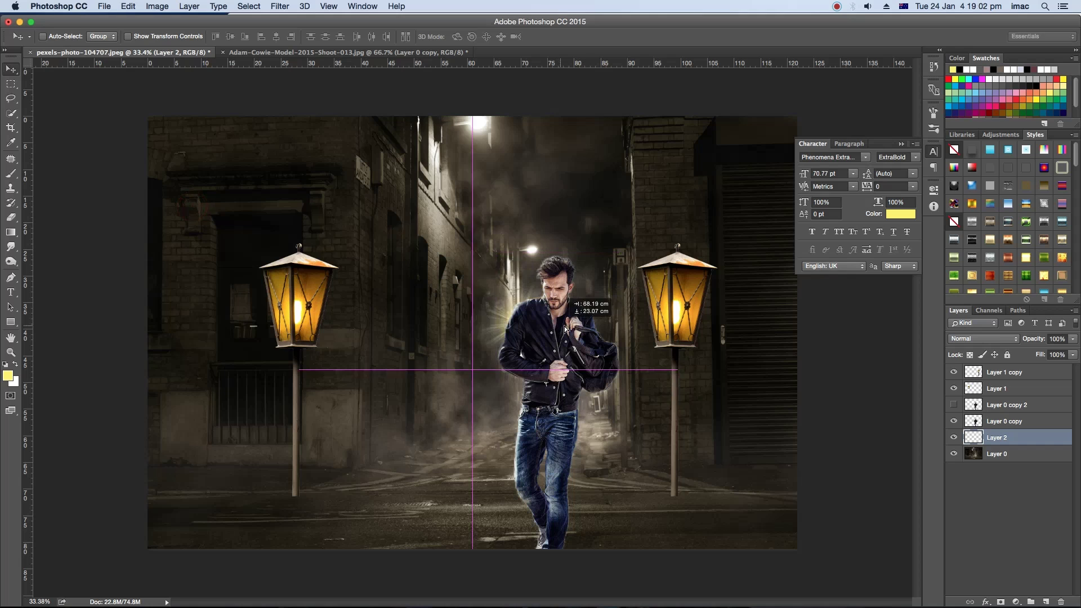
left_click_drag(228, 205, 596, 331)
key("super+t")
left_click_drag(577, 278, 683, 170)
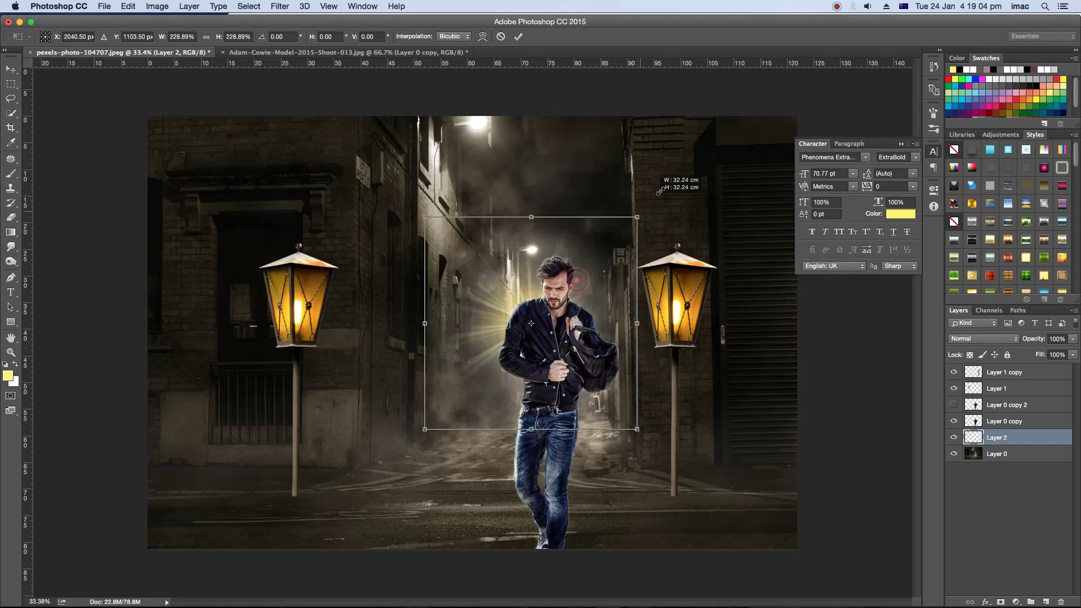
left_click_drag(615, 283, 636, 282)
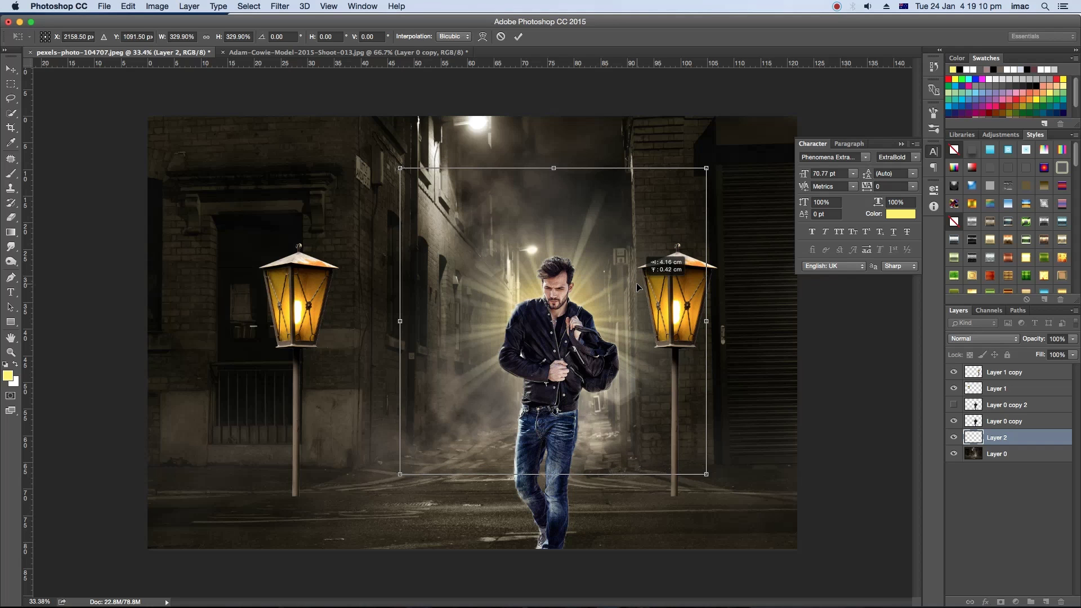
key("Return")
key("super+minus")
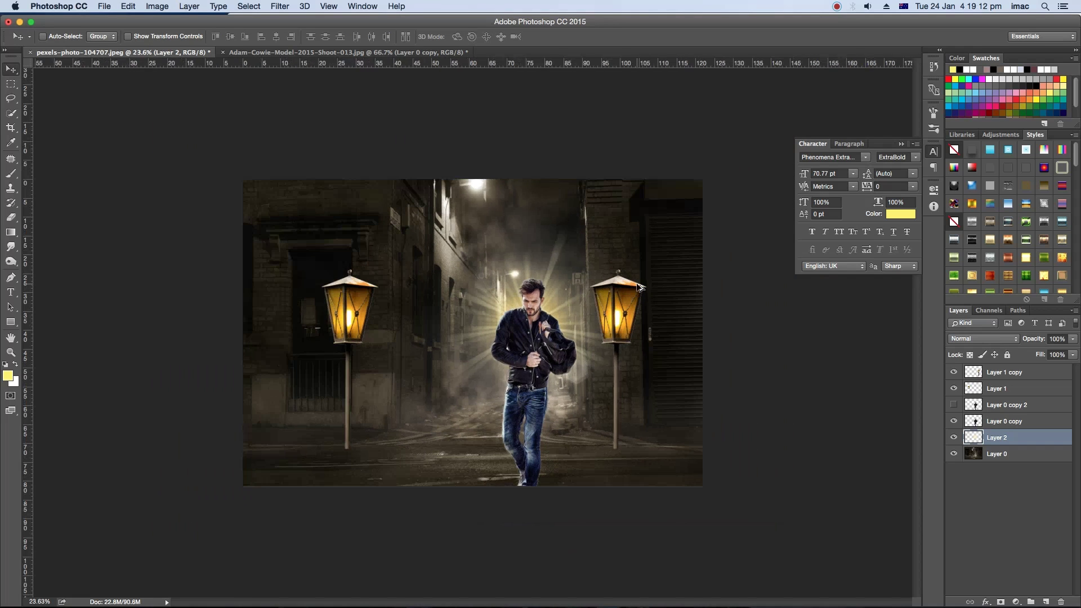
scroll(639, 287, "up", 3)
scroll(639, 287, "up", 2)
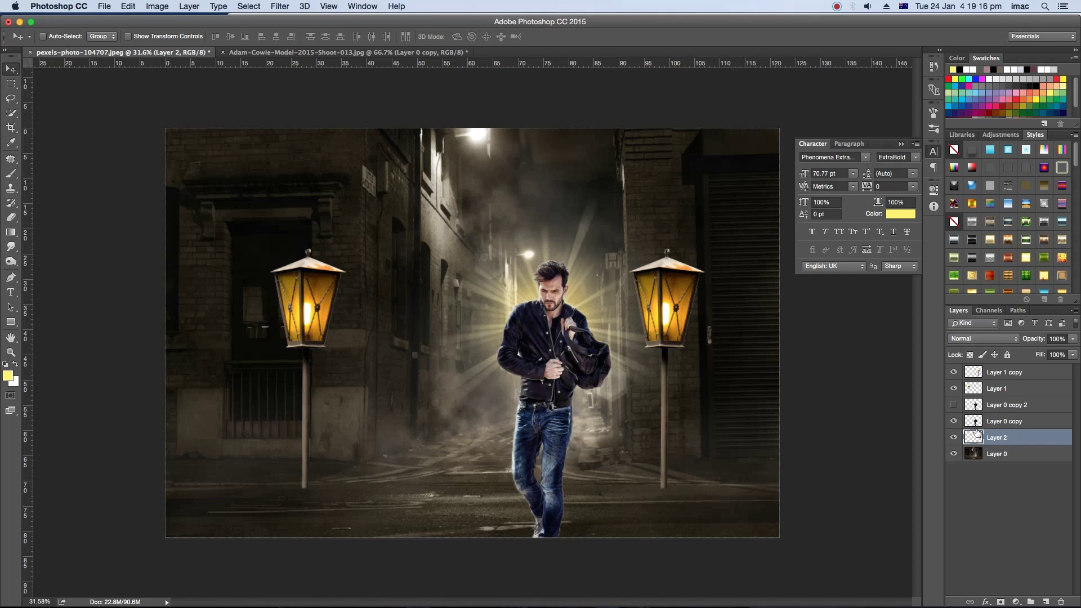
Step: Duplicate the sun glow layer and set the copy's blend mode to Linear Burn
key("super+j")
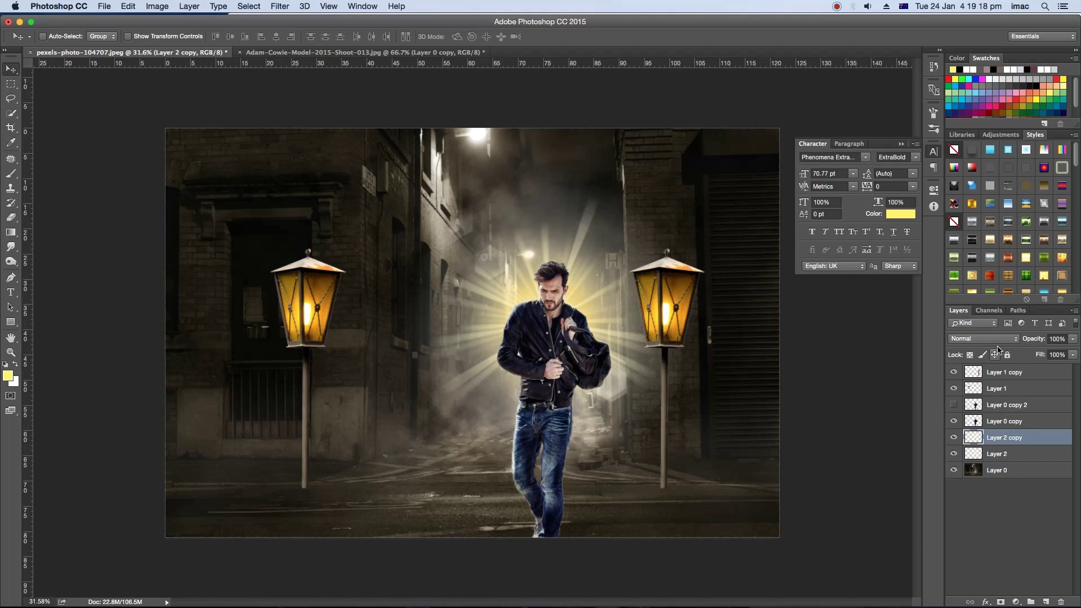
left_click(990, 339)
left_click(985, 371)
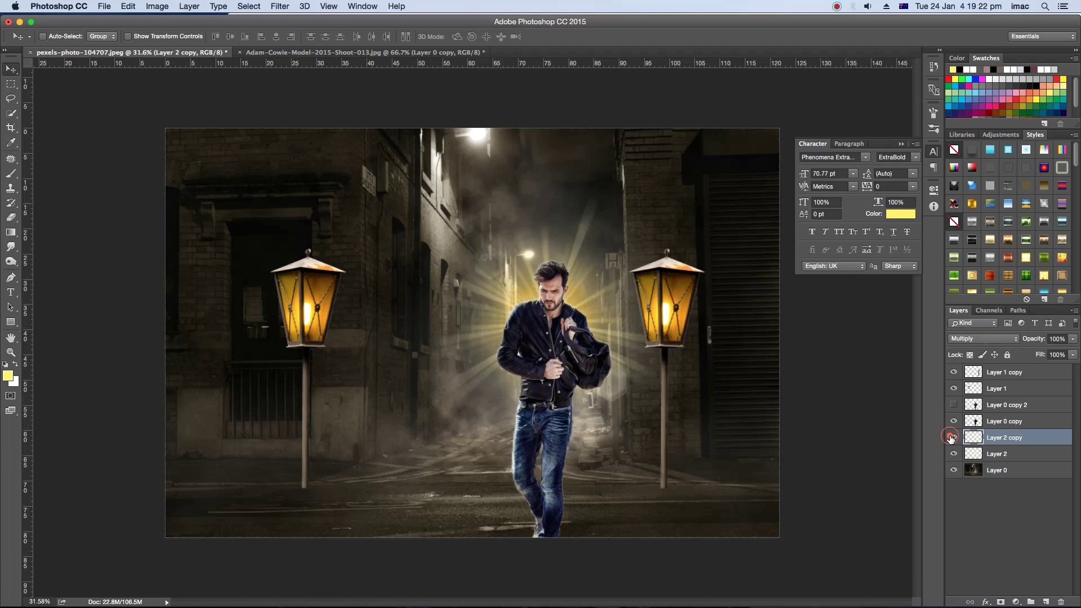
left_click(982, 339)
left_click(981, 347)
left_click(978, 346)
left_click(978, 347)
Step: Toggle the glow copy's visibility to compare, then select the man's cutout layer
left_click(953, 438)
left_click(954, 437)
left_click(954, 437)
scroll(724, 350, "down", 1)
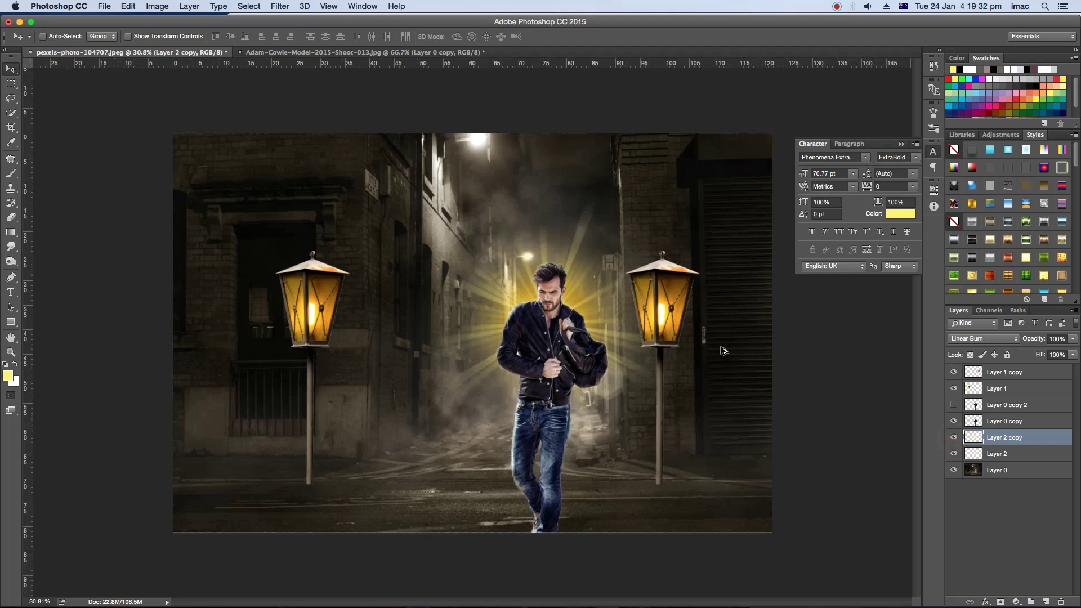
scroll(724, 350, "down", 2)
scroll(714, 349, "up", 2)
scroll(788, 388, "up", 1)
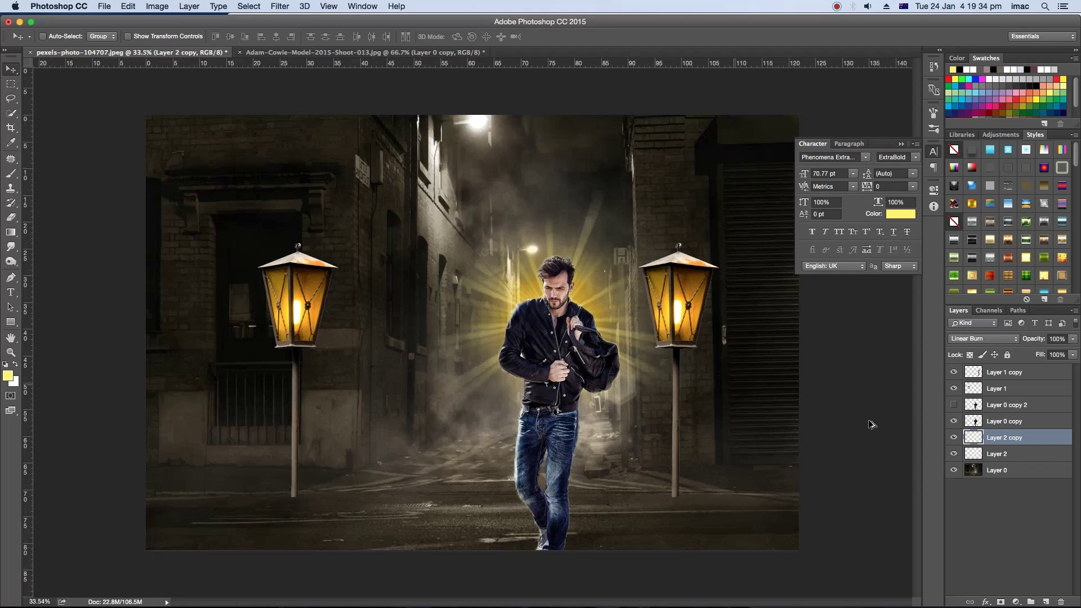
left_click(990, 422)
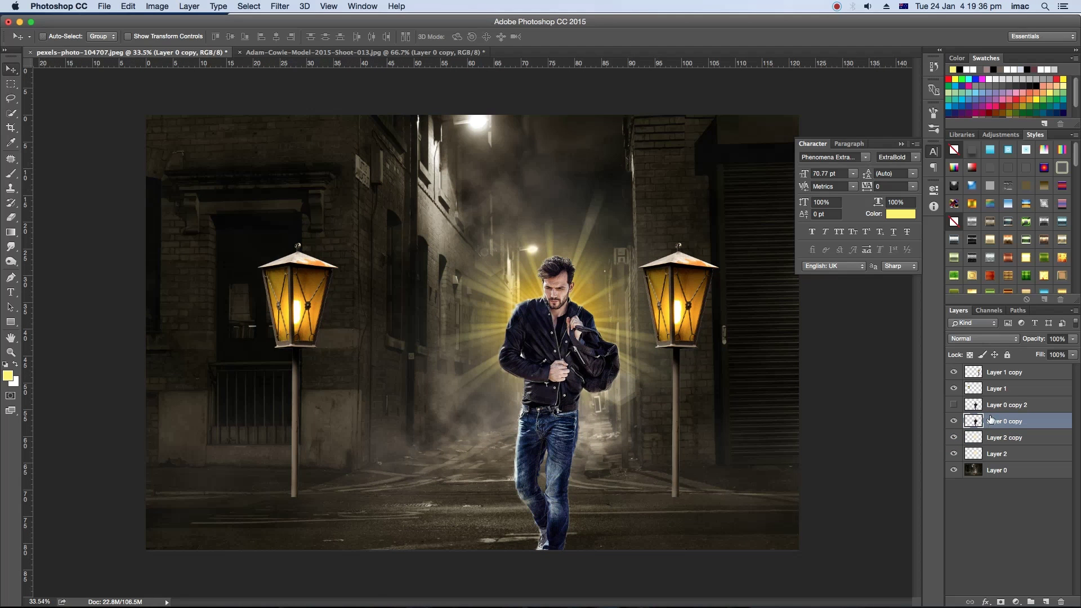
Step: Duplicate the man's layer and fill the copy's outline with solid black
left_click_drag(1007, 421, 1046, 601)
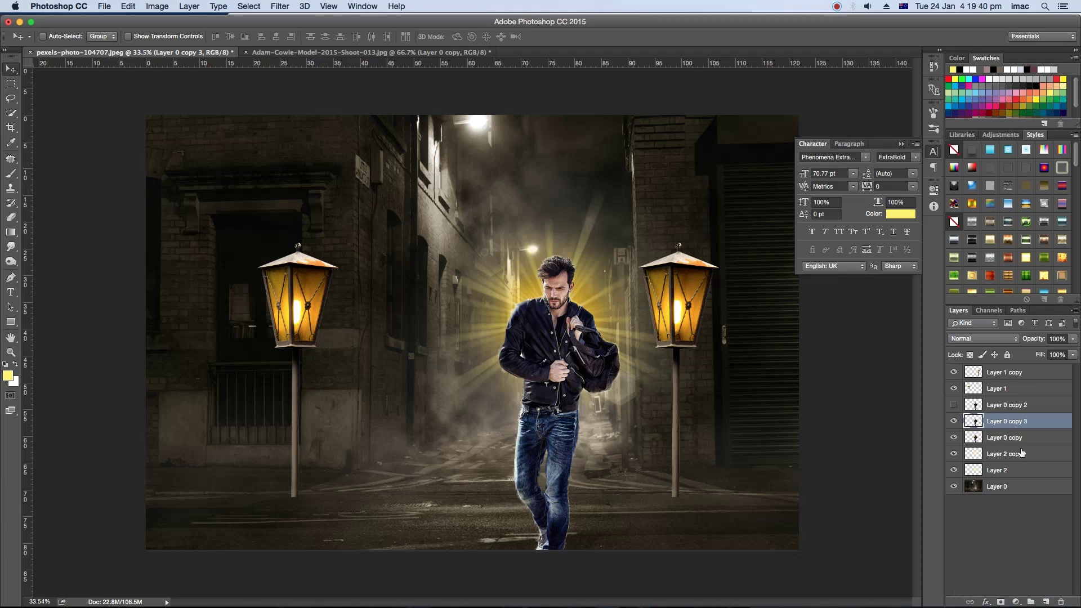
left_click(976, 424, "super")
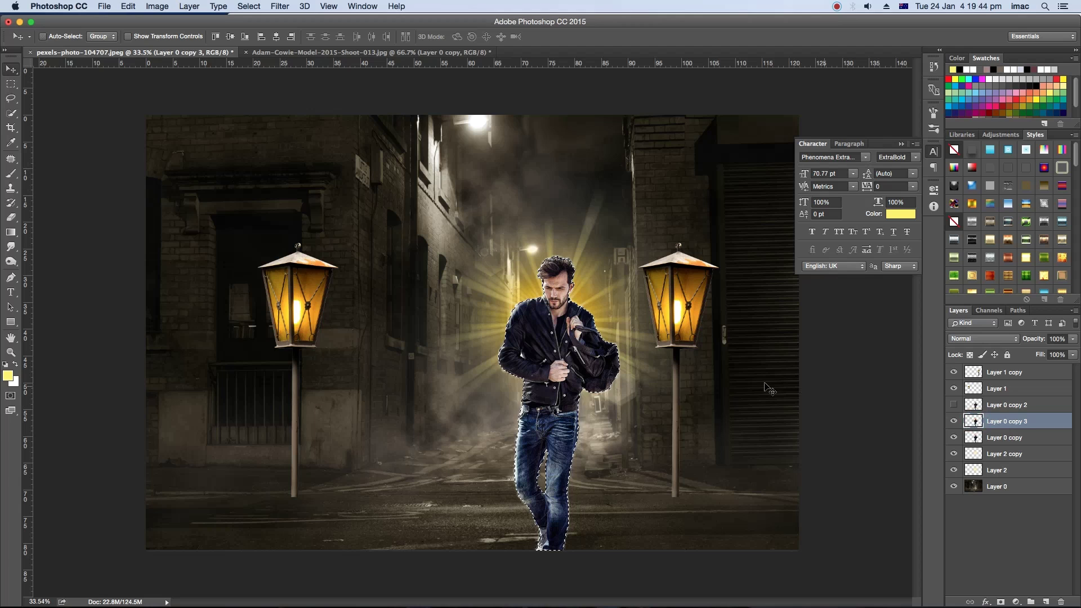
key("d")
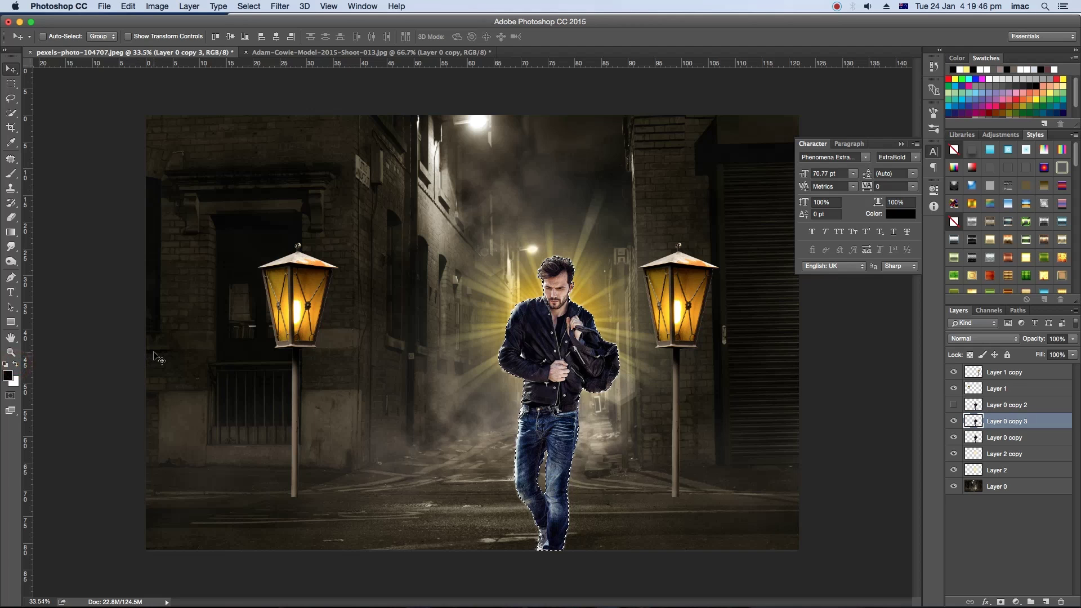
key("alt+BackSpace")
key("super+d")
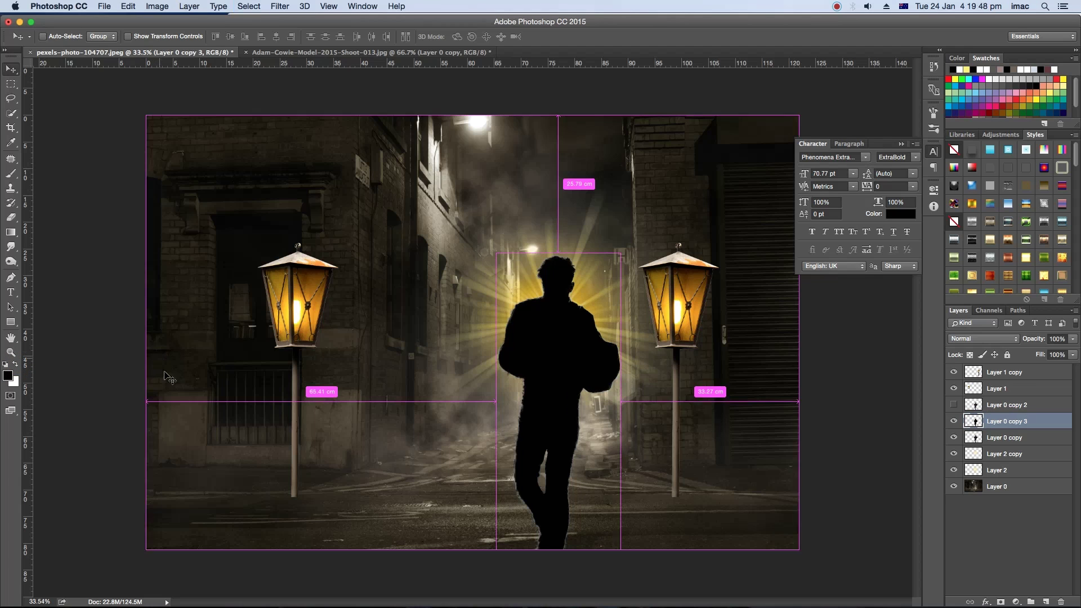
Step: Distort the black silhouette flat onto the ground, stretching right from his feet
key("super+t")
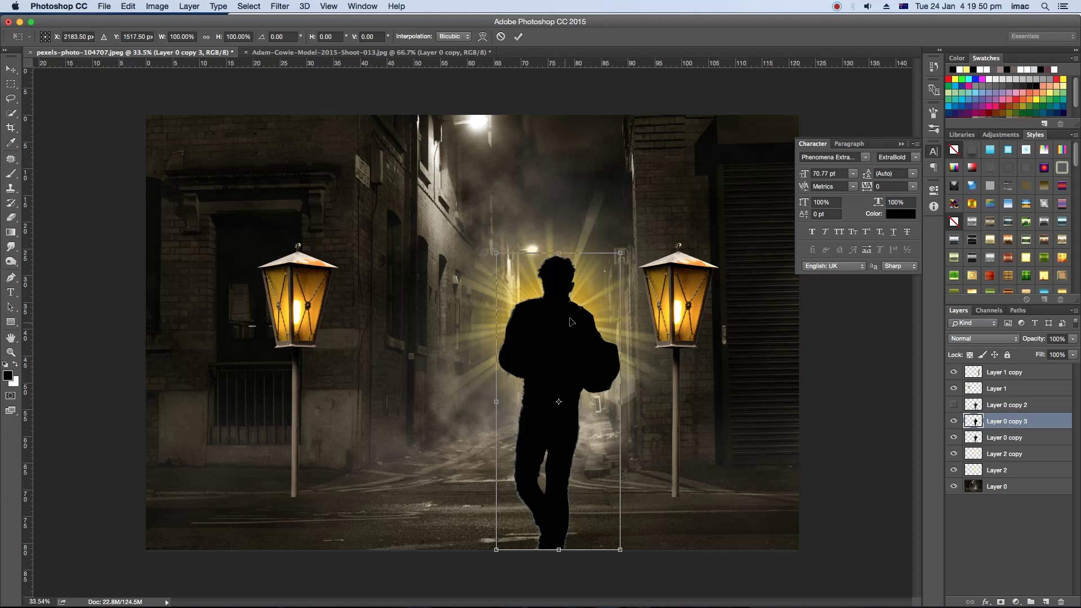
right_click(570, 321)
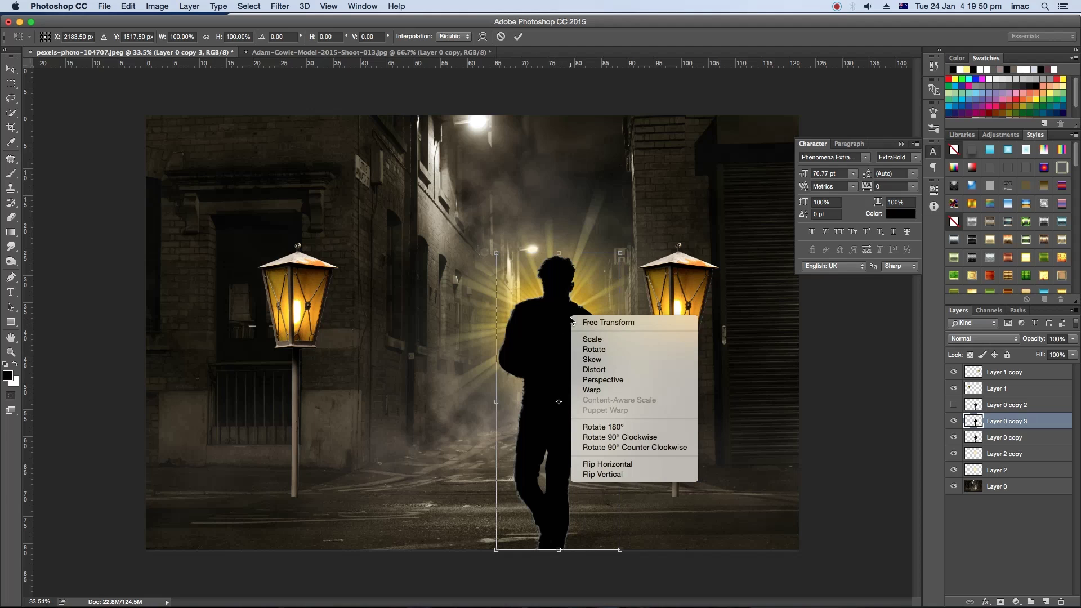
left_click(610, 370)
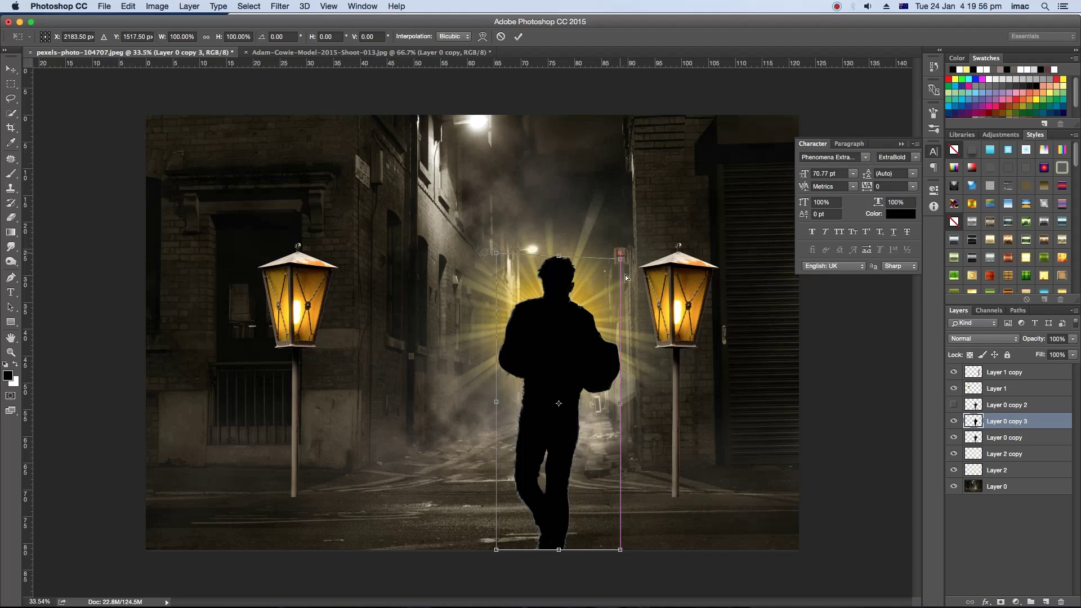
mouse_move(620, 253)
left_mouse_down()
mouse_move(650, 342)
mouse_move(745, 495)
mouse_move(825, 532)
left_mouse_up()
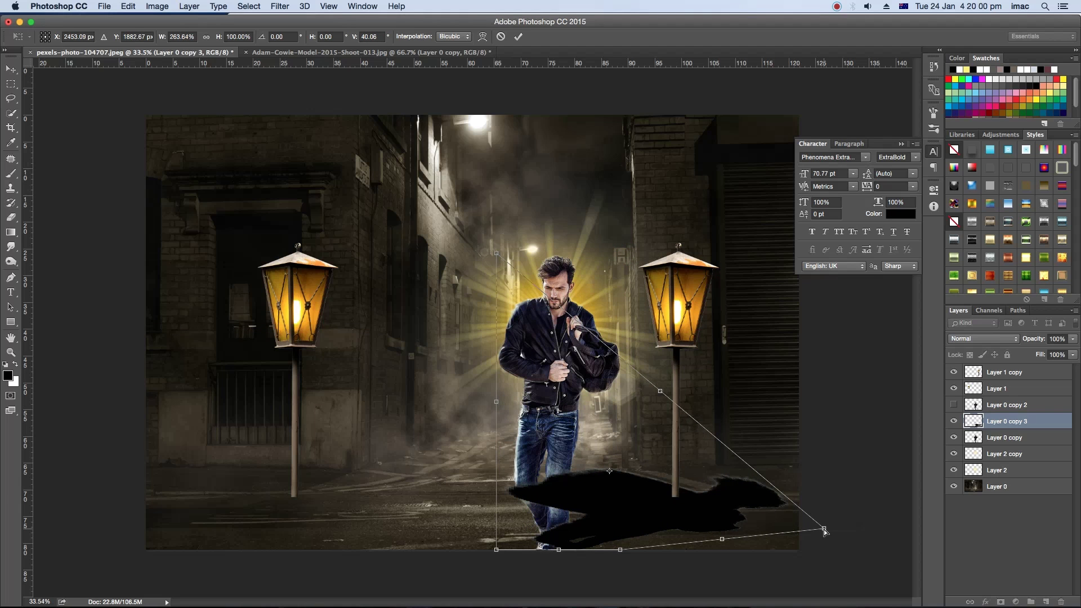
key("ctrl+z")
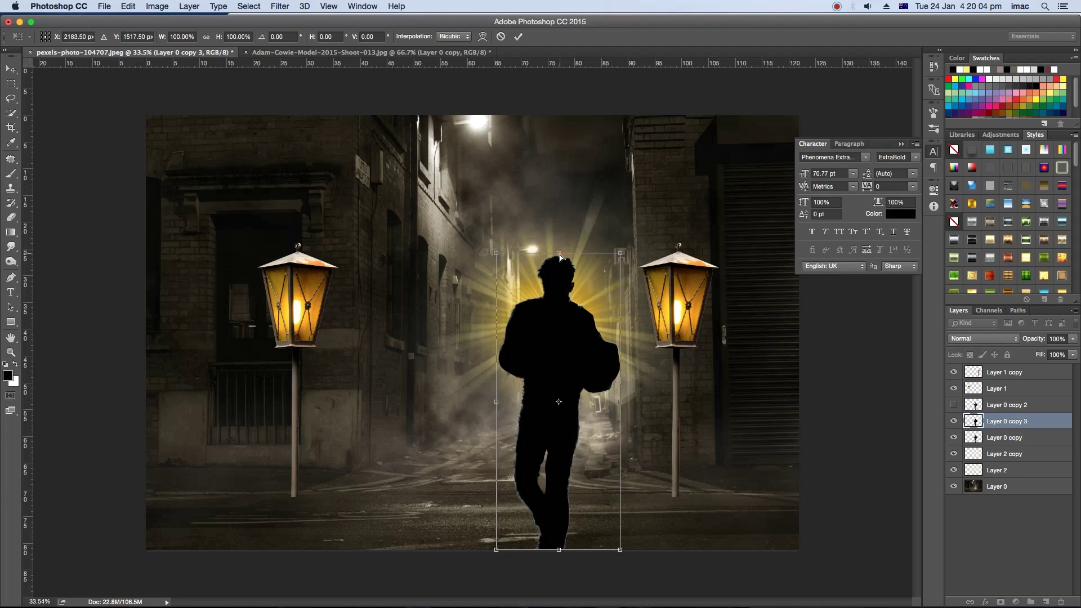
mouse_move(559, 255)
left_mouse_down()
mouse_move(569, 420)
mouse_move(661, 525)
left_mouse_up()
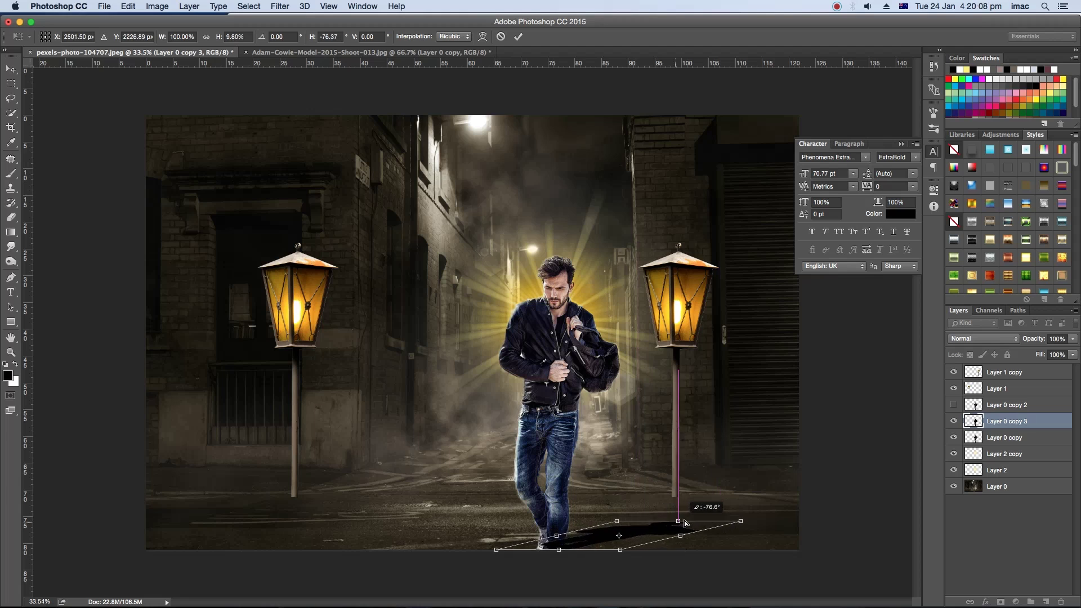
left_click_drag(660, 525, 721, 536)
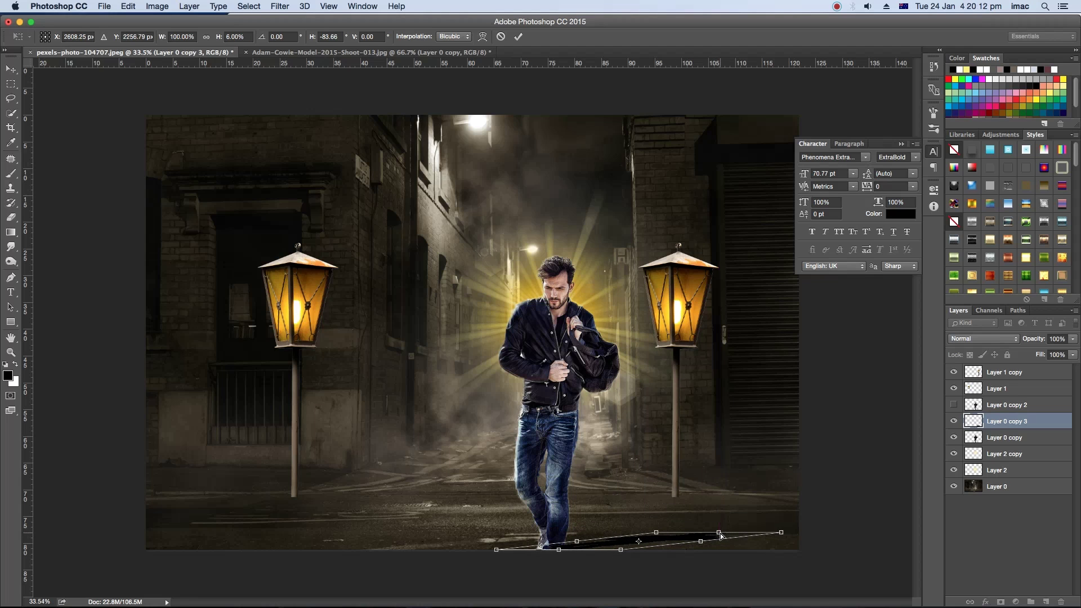
key("Return")
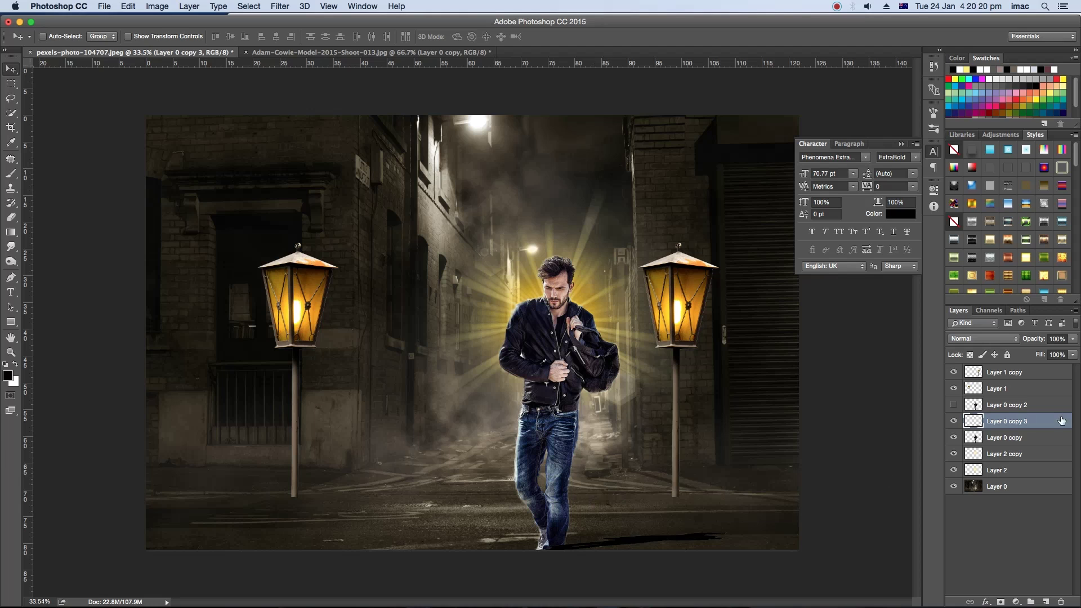
Step: Shrink the man to roughly 84% and centre him between the two lamps
left_click(986, 438)
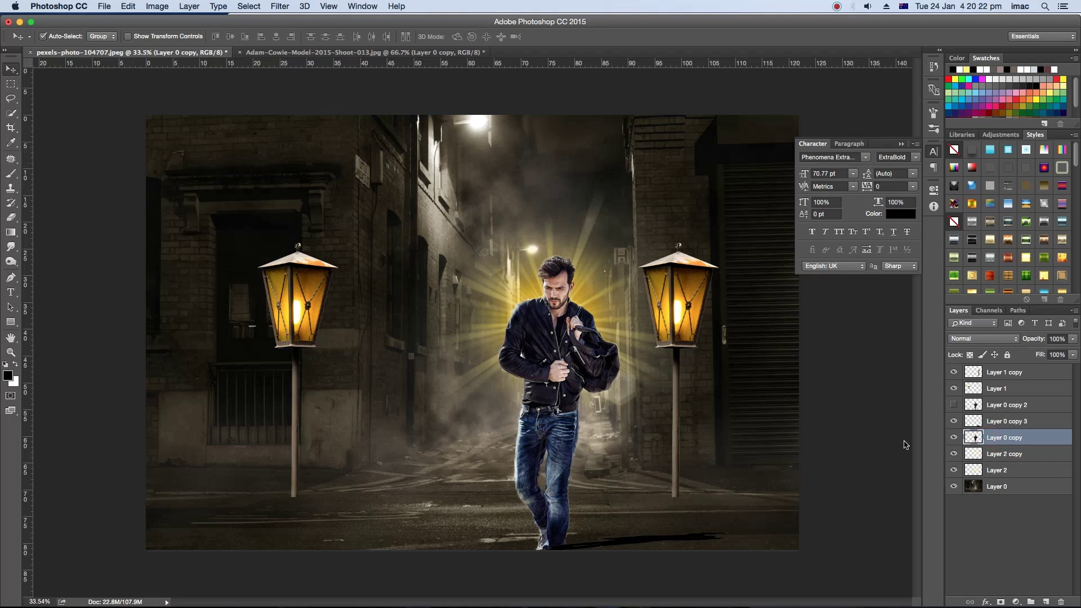
key("ctrl+t")
left_click_drag(539, 454, 501, 436)
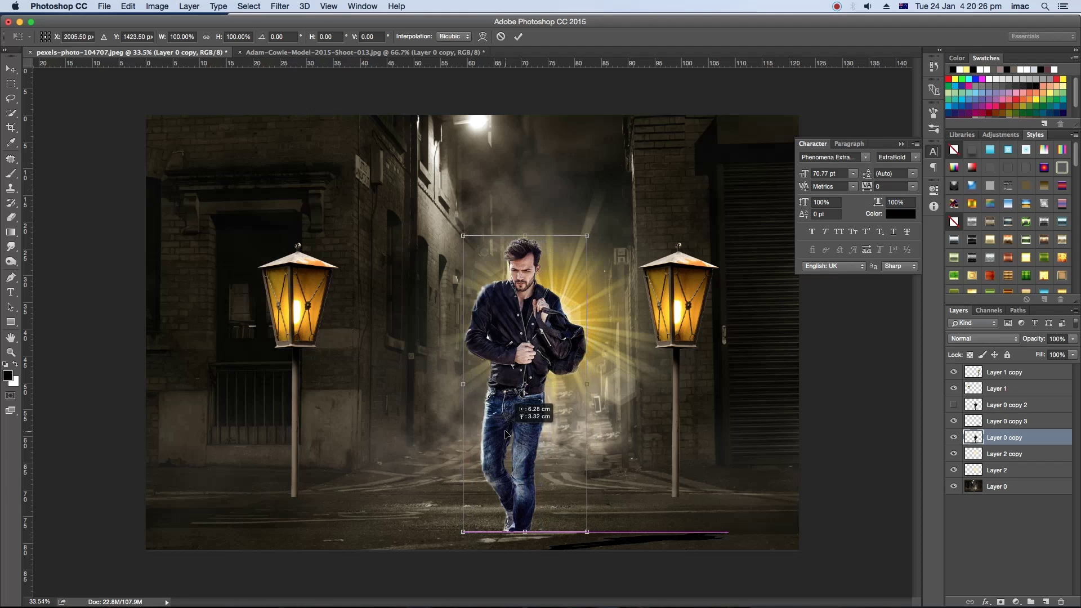
left_click_drag(590, 236, 579, 252)
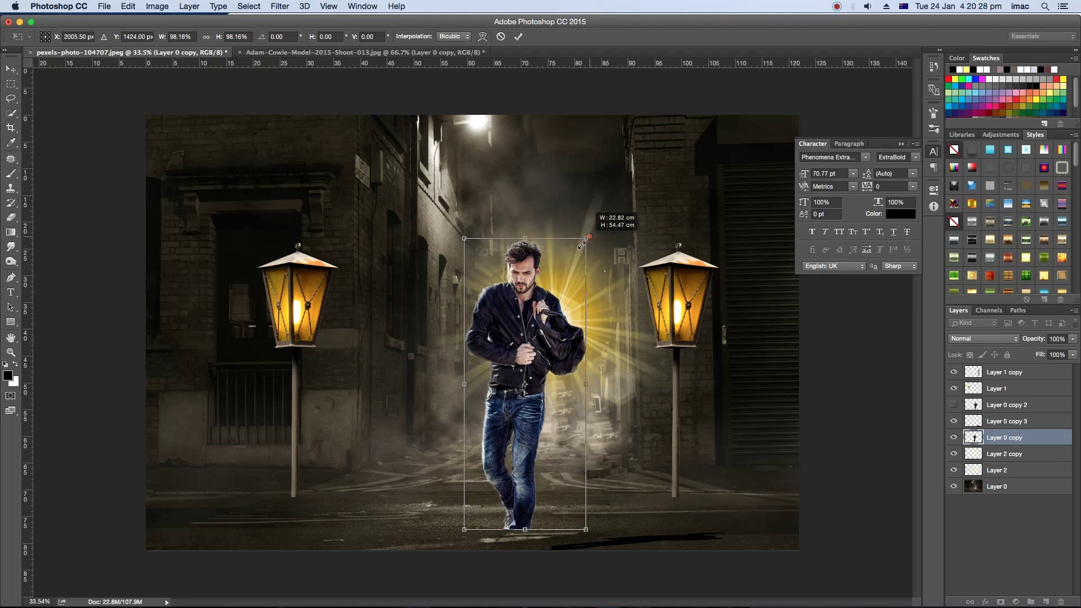
left_click_drag(535, 466, 538, 470)
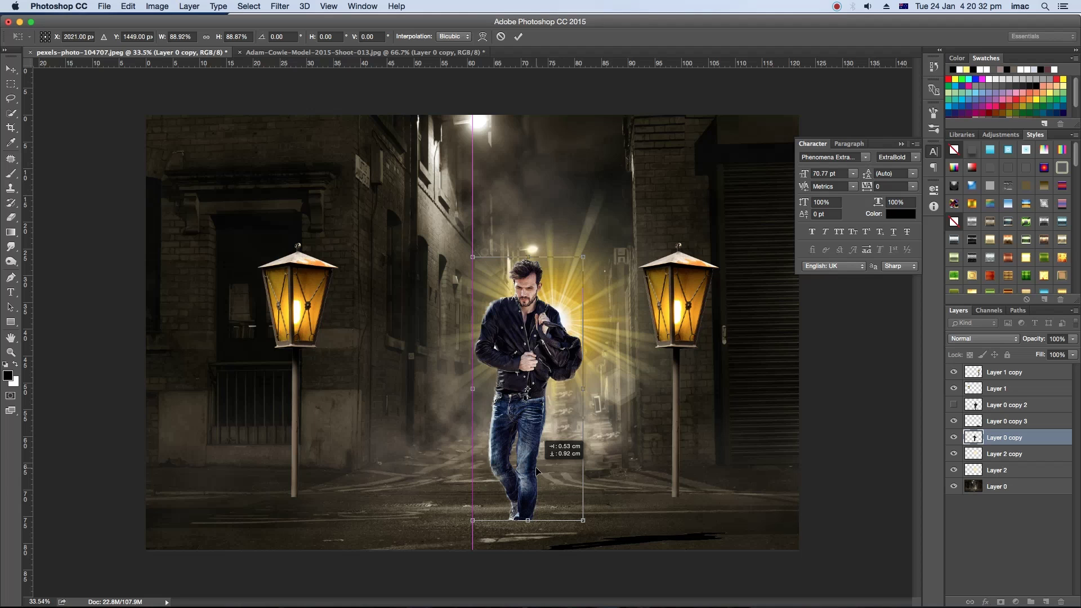
left_click_drag(538, 470, 538, 470)
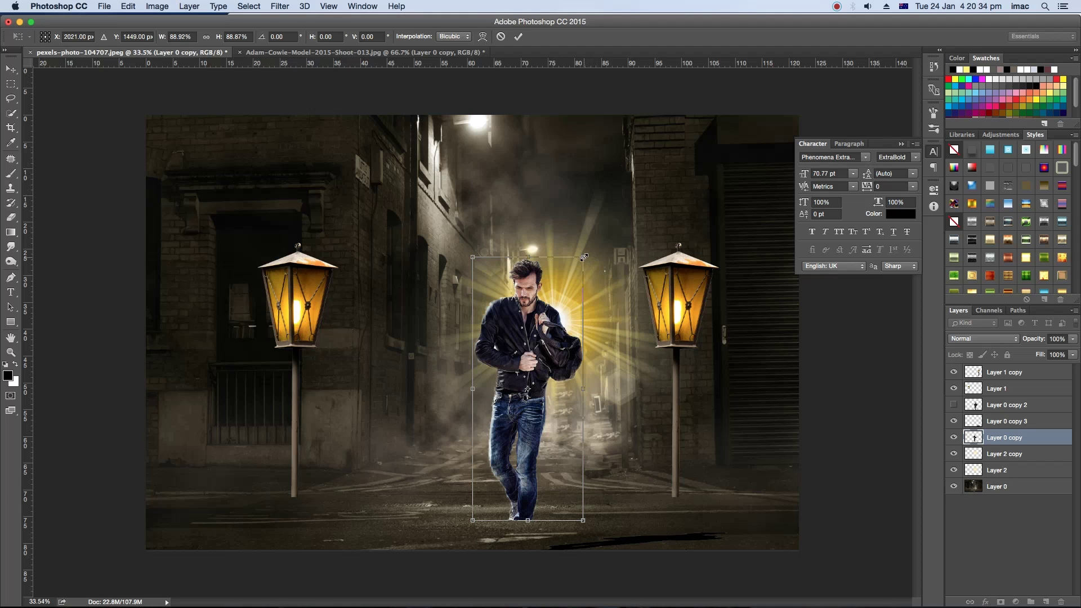
left_click_drag(584, 257, 576, 273)
left_click_drag(549, 336, 571, 326)
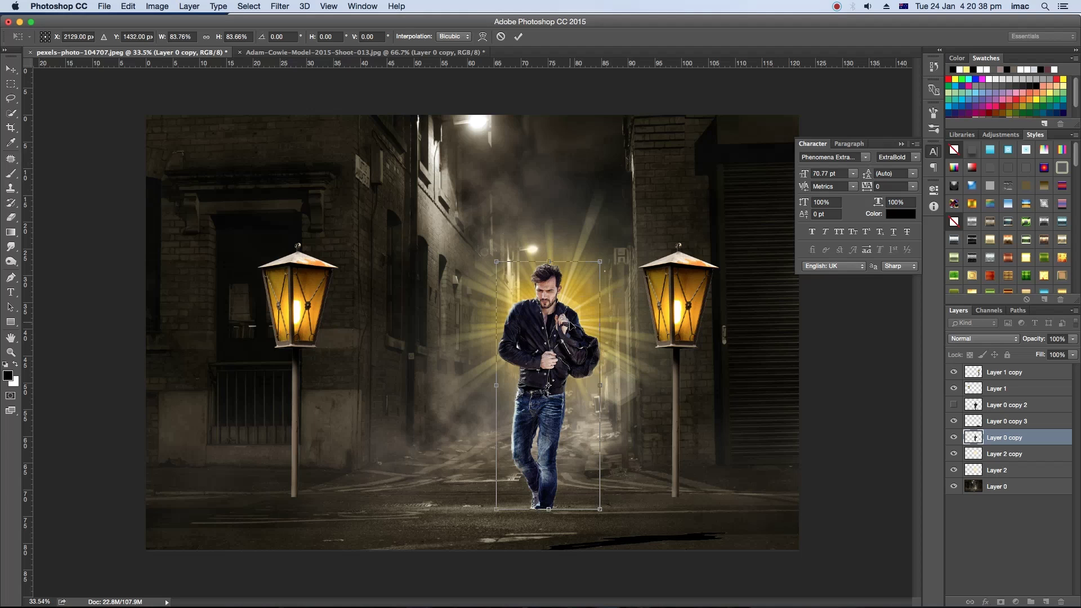
key("Return")
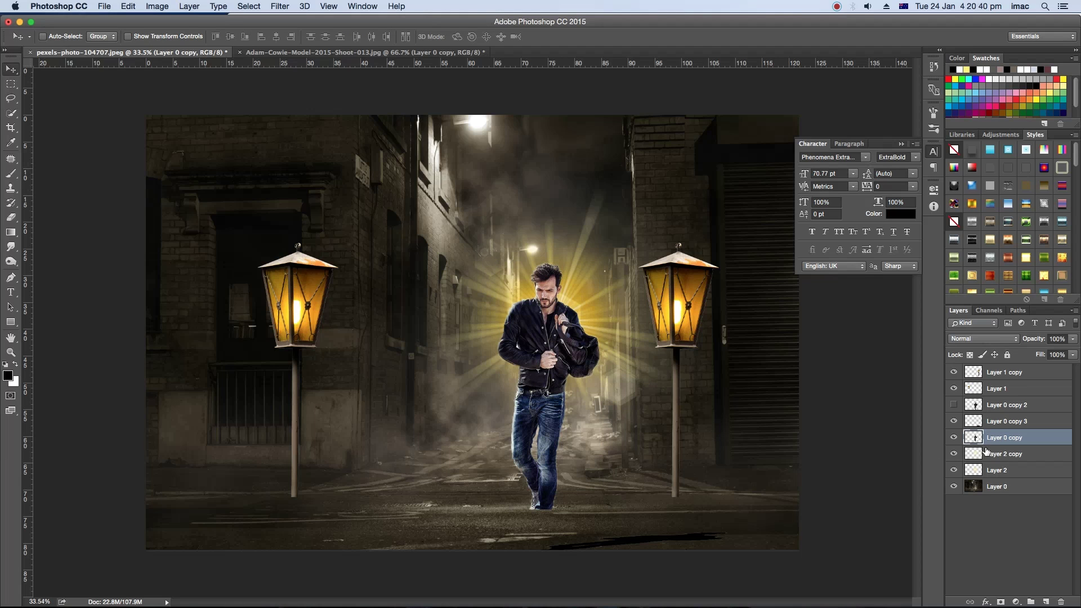
Step: Move the shadow up to the man's feet and rotate it toward the lower right
left_click(996, 423)
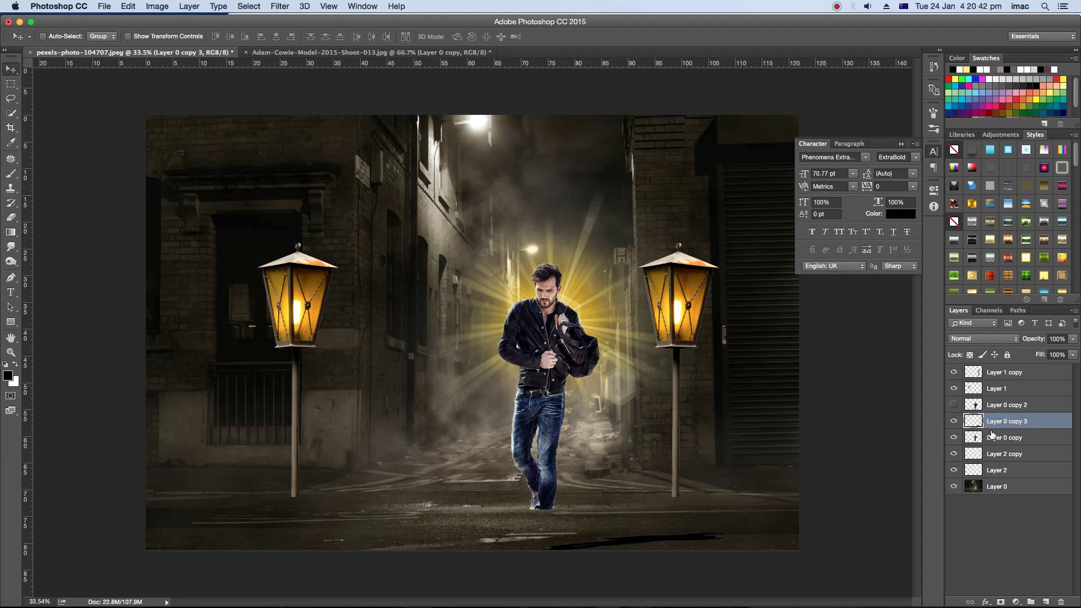
left_click_drag(600, 547, 584, 505)
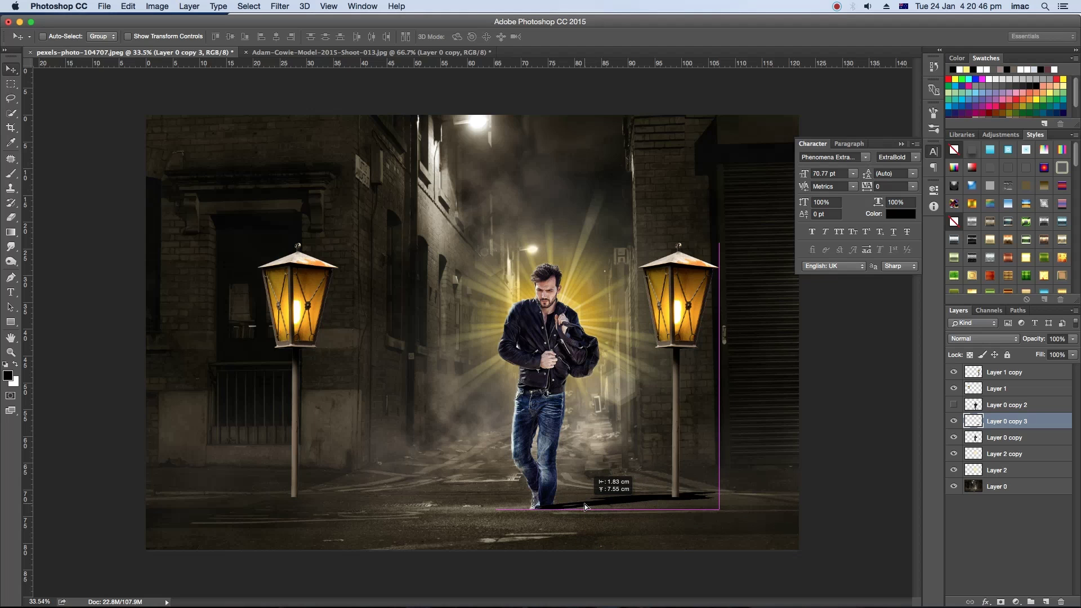
key("super")
key("super+t")
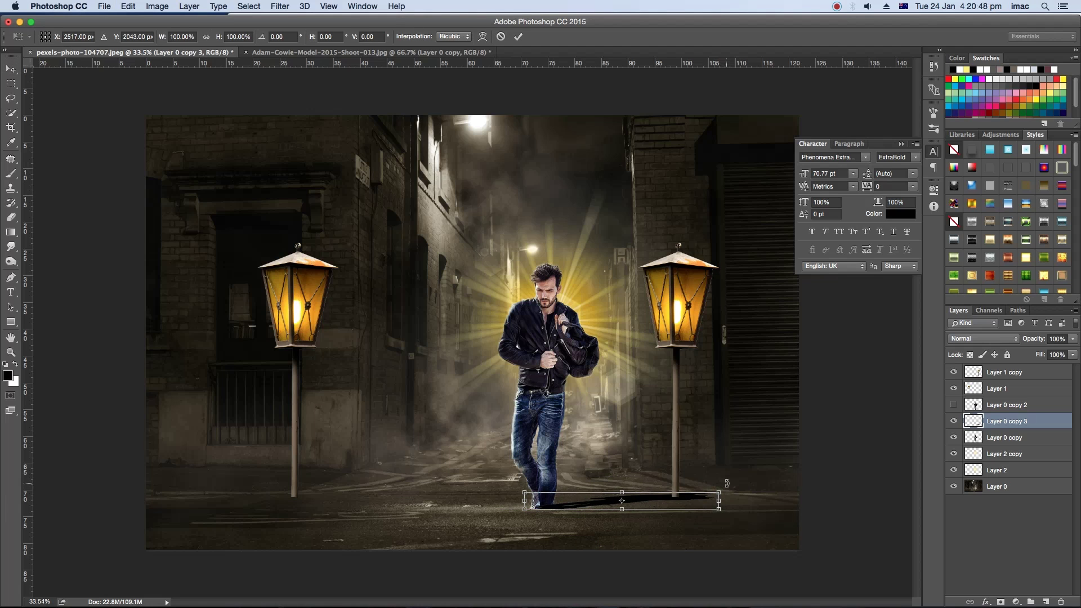
mouse_move(727, 483)
left_mouse_down()
mouse_move(678, 558)
mouse_move(658, 548)
mouse_move(662, 536)
mouse_move(638, 555)
left_mouse_up()
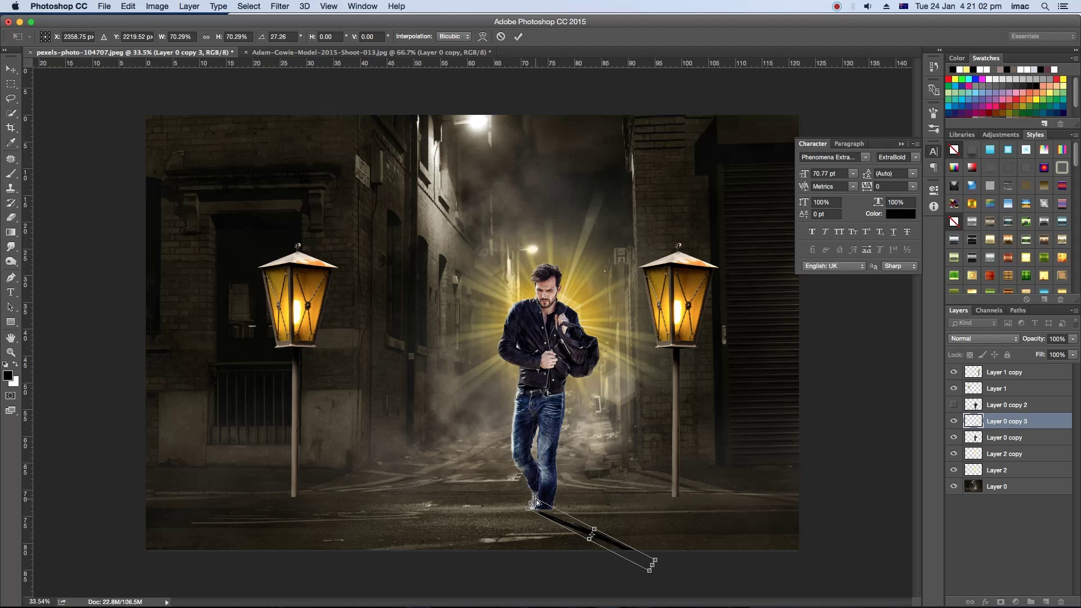
left_click_drag(537, 500, 552, 494)
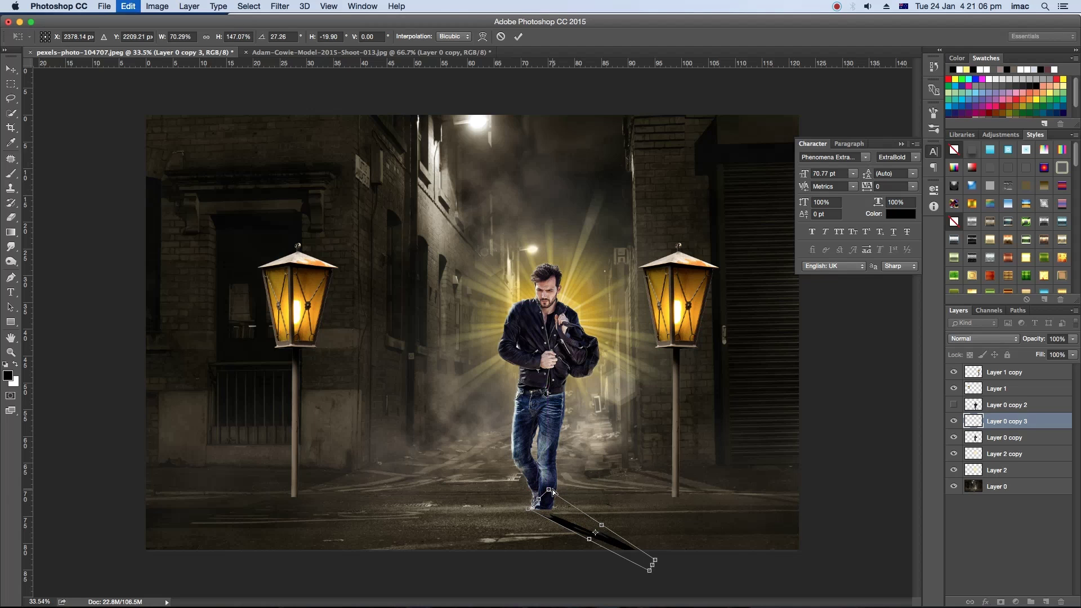
key("super+z")
left_click_drag(555, 516, 552, 512)
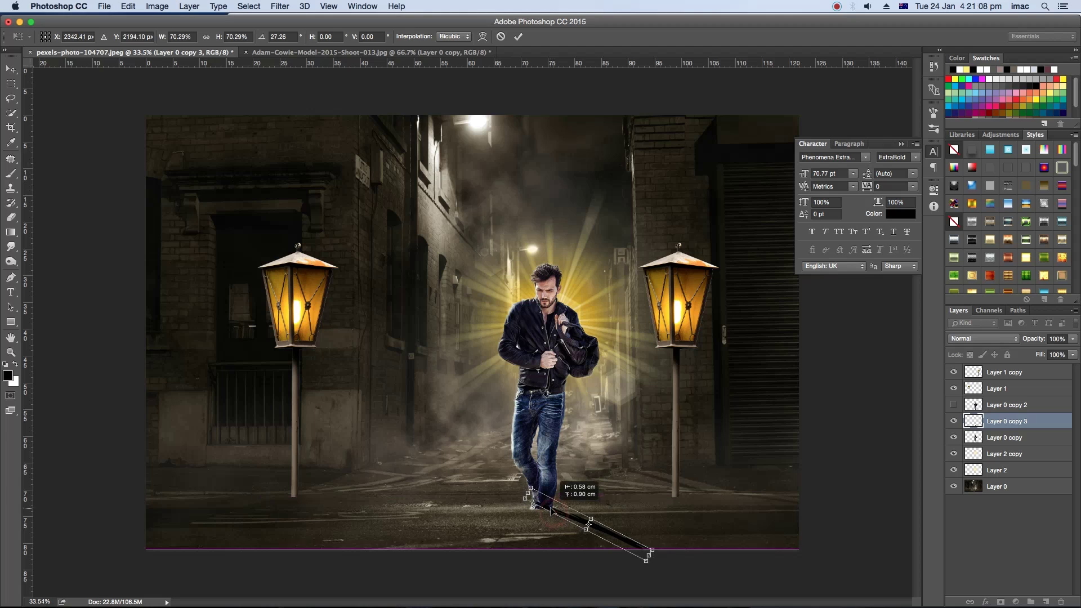
key("Return")
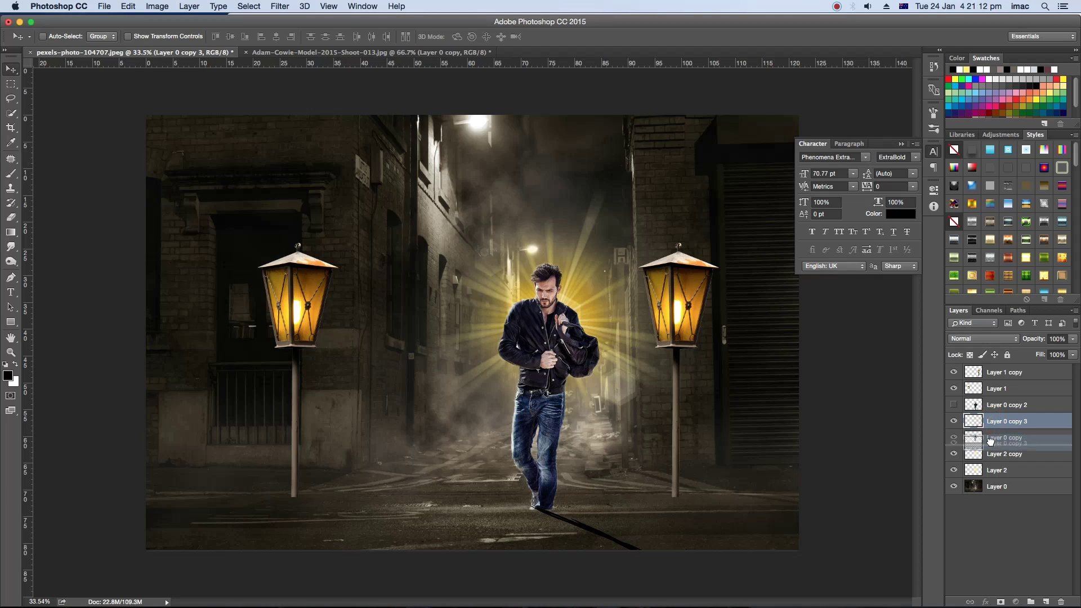
Step: Put the shadow layer beneath the man, nudge it, then delete the shadow layer
left_click_drag(987, 423, 990, 441)
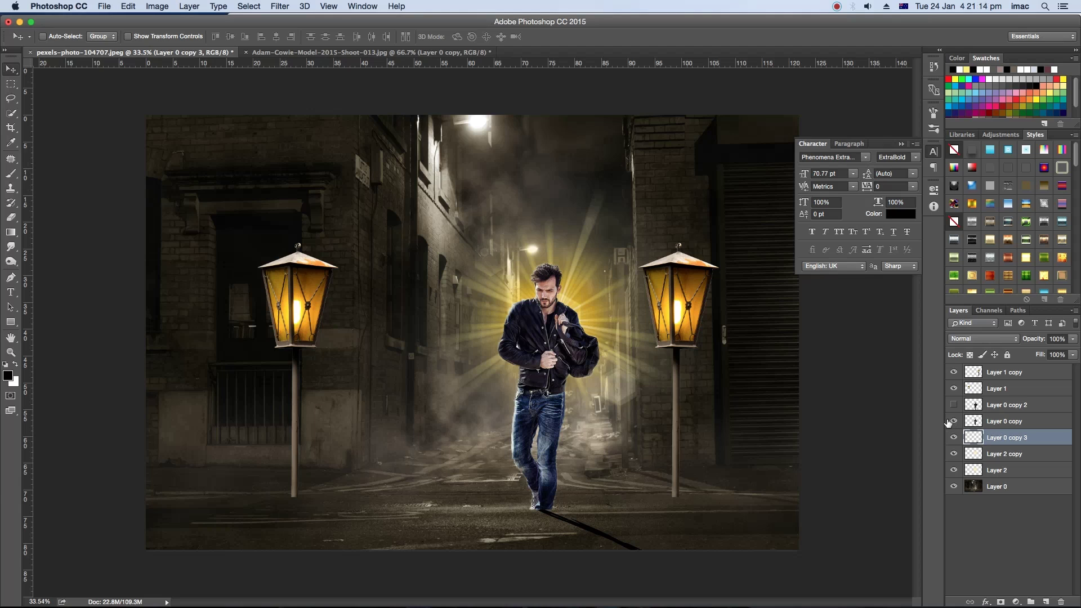
left_click_drag(573, 528, 570, 525)
key("ctrl+t")
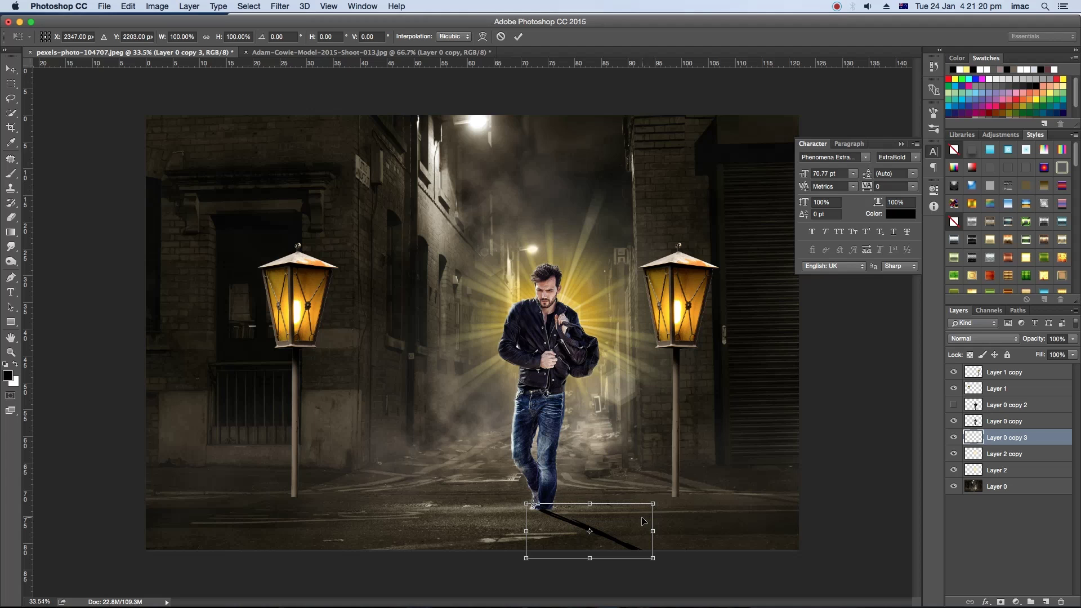
key("Return")
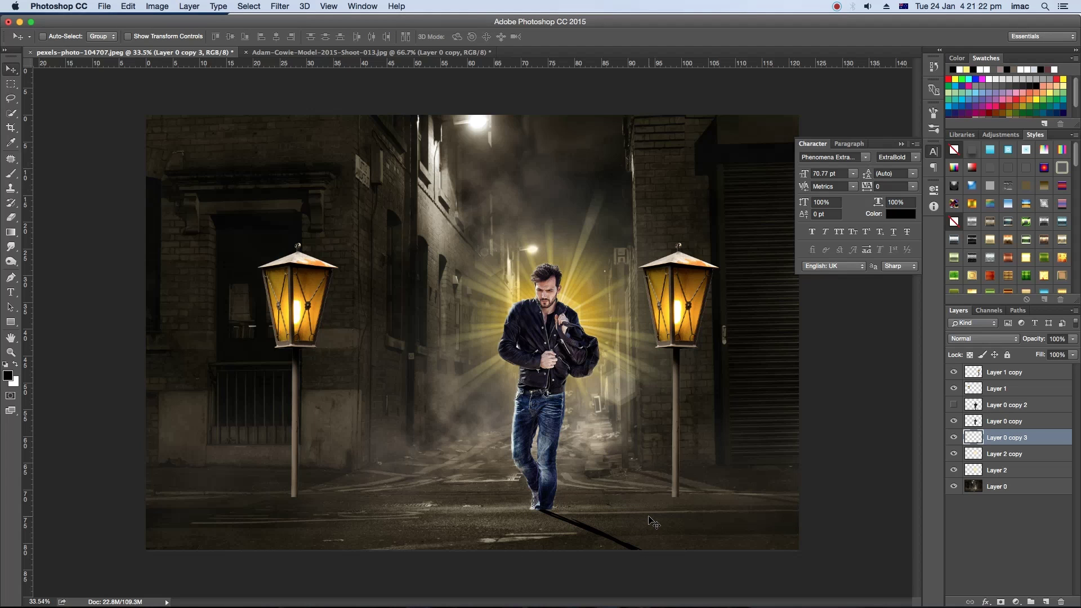
key("Delete")
Step: Duplicate Layer 0 copy and fill the new copy's outline with solid black
left_click(998, 423)
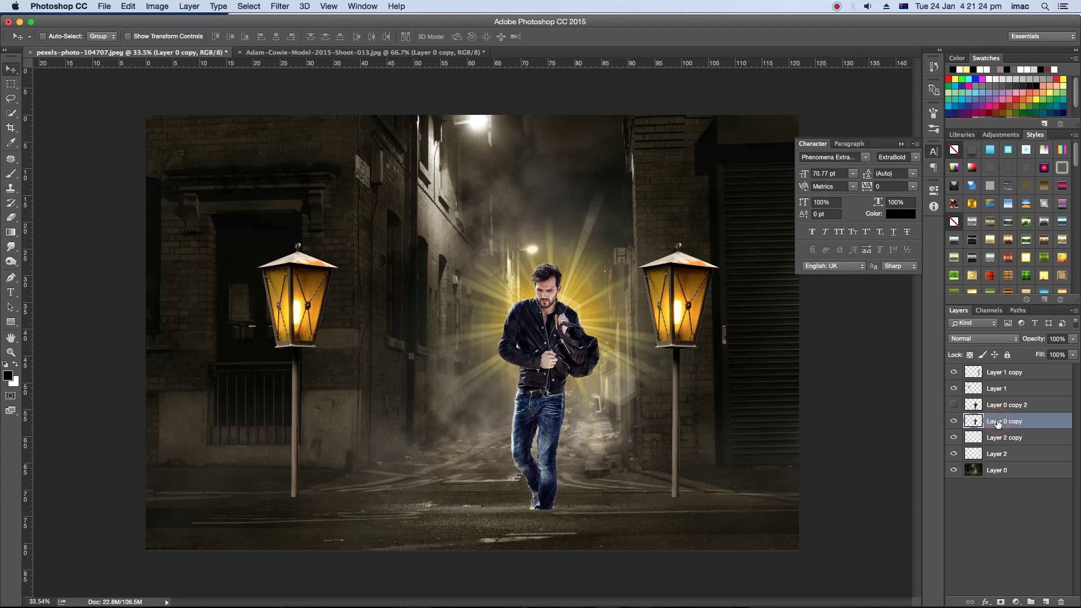
left_click_drag(1009, 463, 1046, 600)
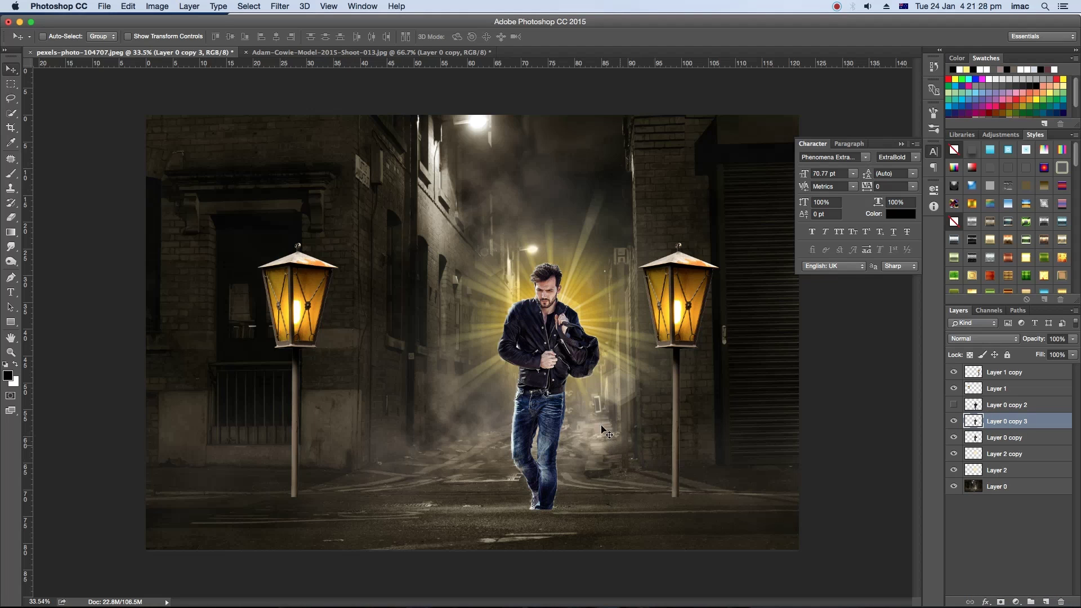
left_click(976, 418, "super")
key("alt+BackSpace")
key("super+d")
Step: Launch Topaz ReMask 3 on the black silhouette and cancel it without applying
key("super+j")
key("super+f")
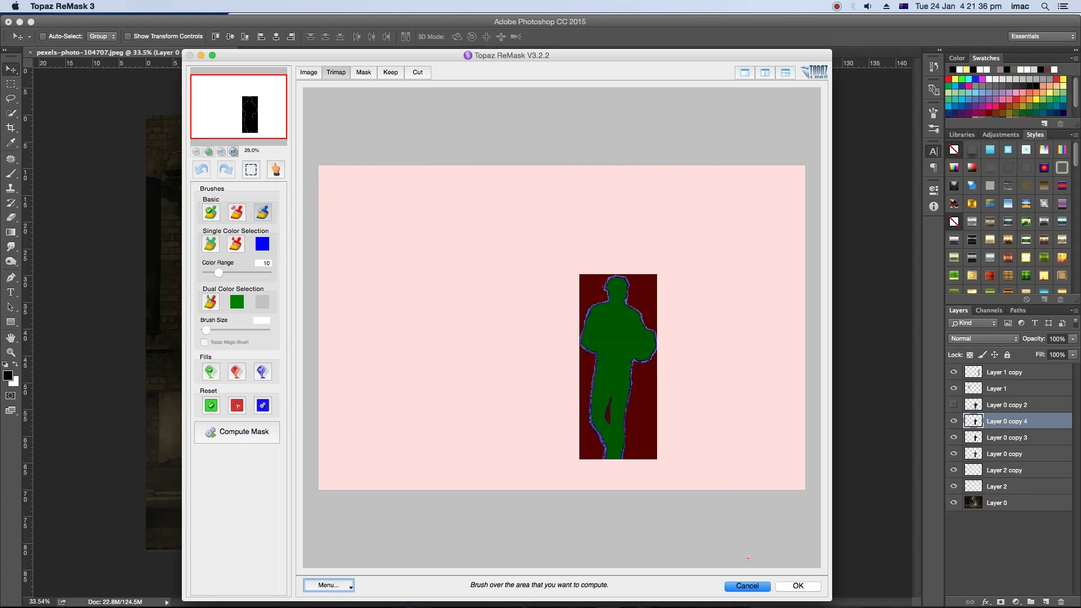
left_click(757, 590)
key("super+z")
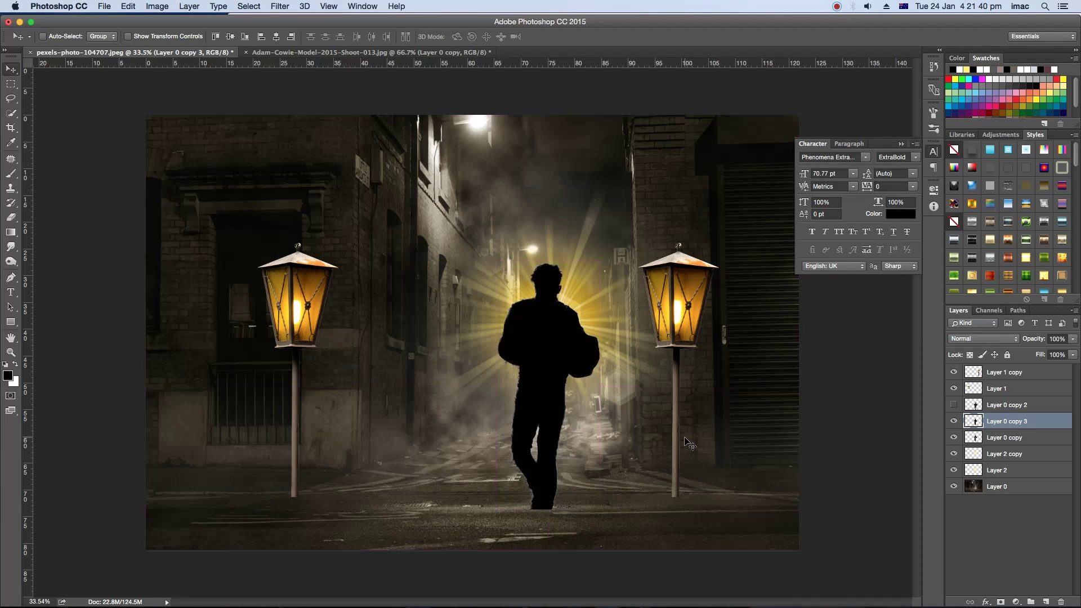
Step: Try perspective slants and leans on the silhouette, undoing each attempt
key("super+t")
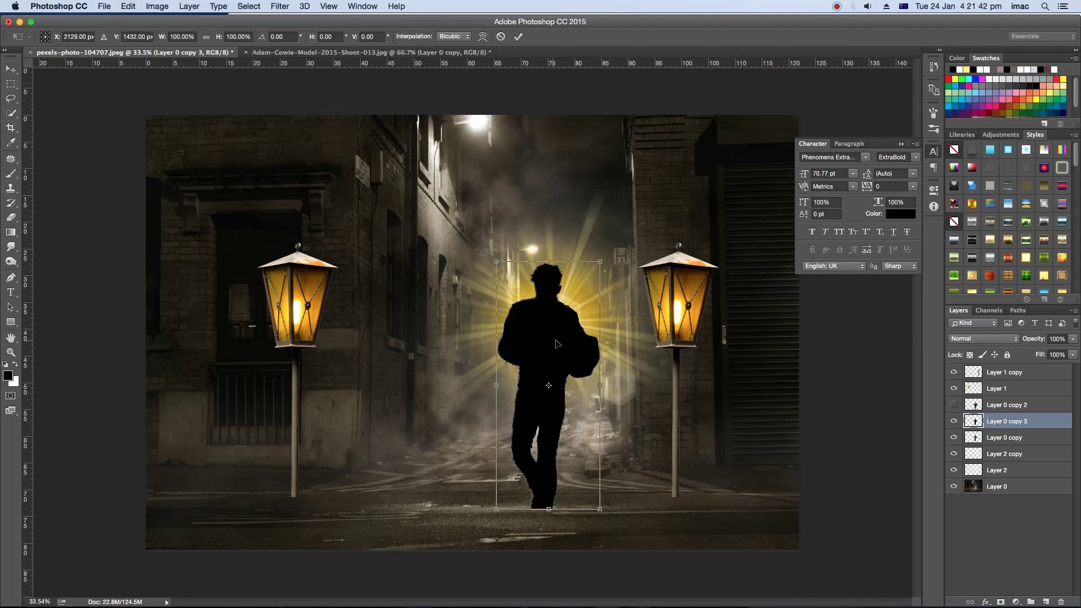
right_click(559, 338)
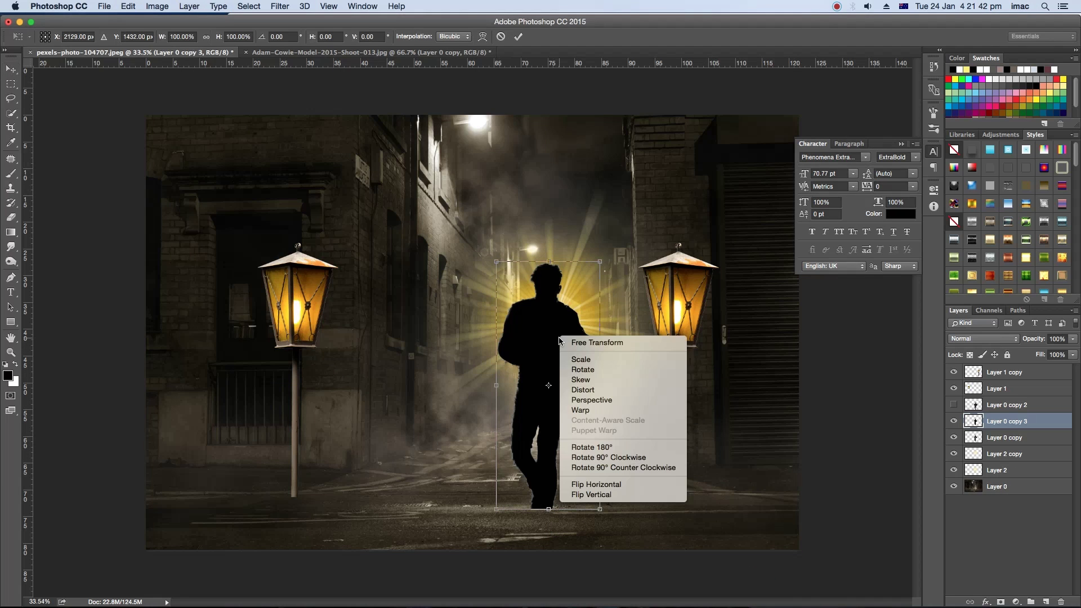
left_click(592, 400)
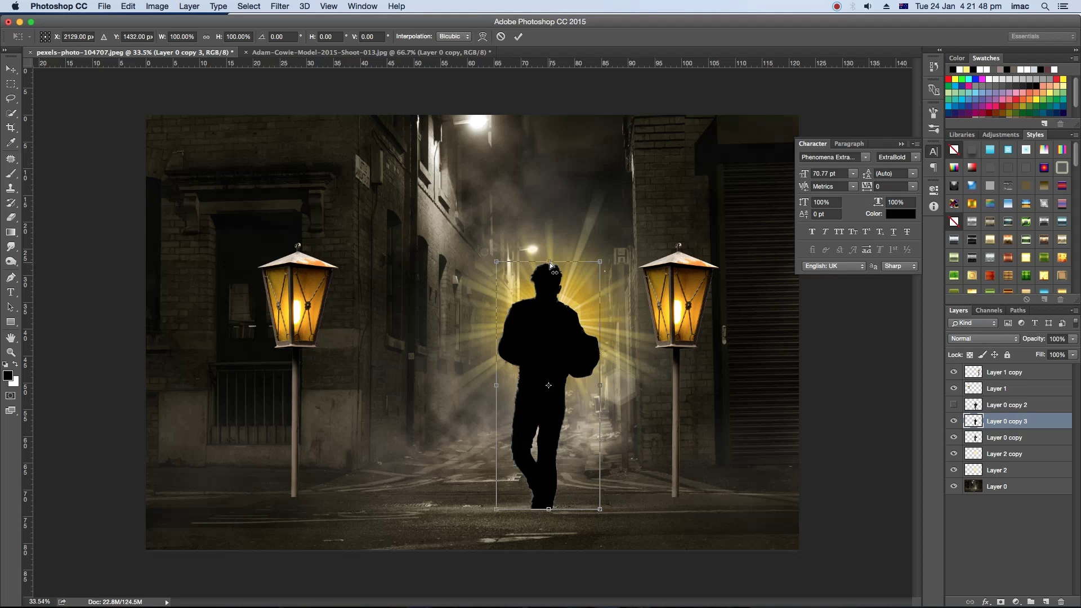
left_click_drag(549, 262, 577, 404)
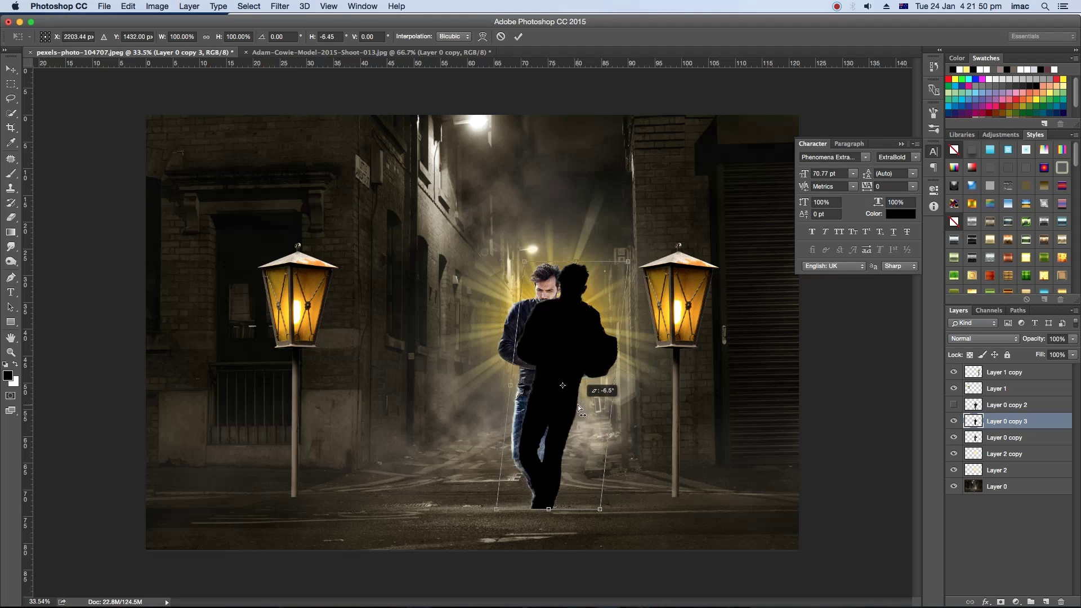
key("ctrl+z")
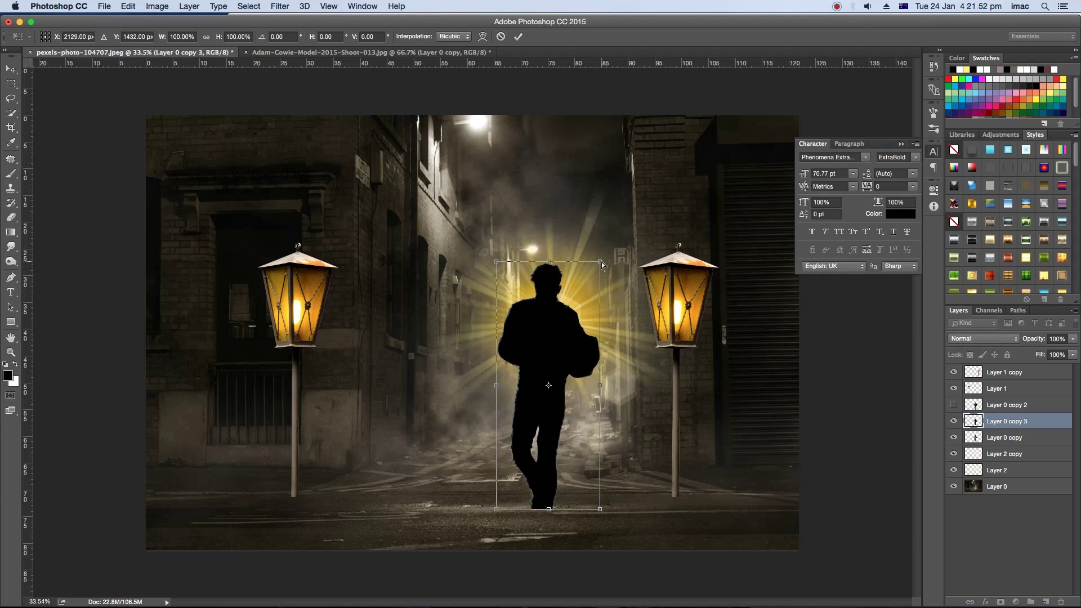
left_click_drag(602, 269, 595, 282)
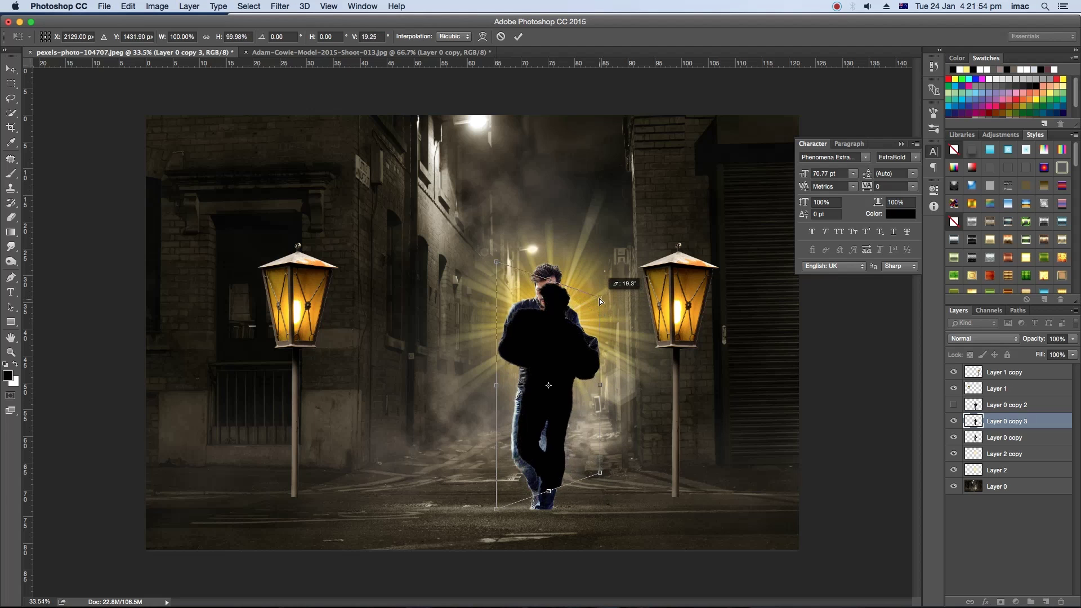
key("ctrl+z")
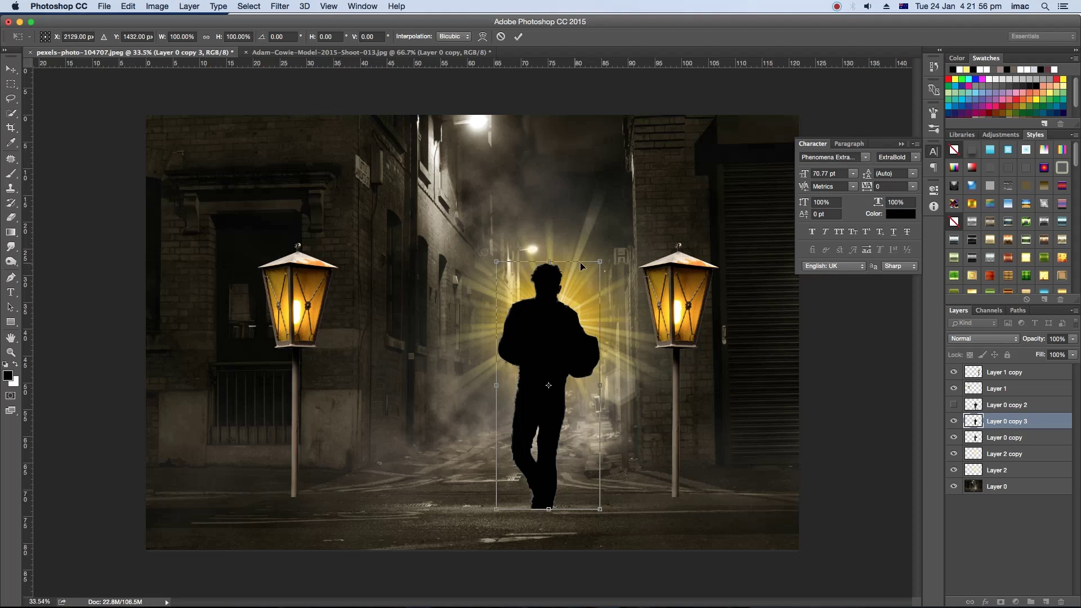
left_click_drag(601, 274, 604, 282)
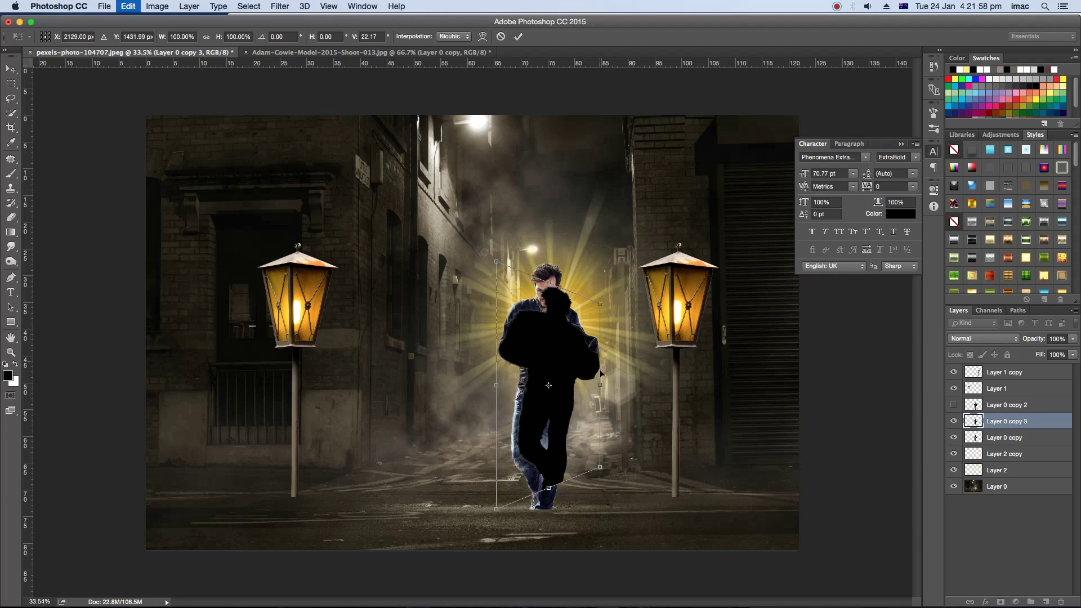
key("ctrl+z")
left_click_drag(550, 509, 616, 509)
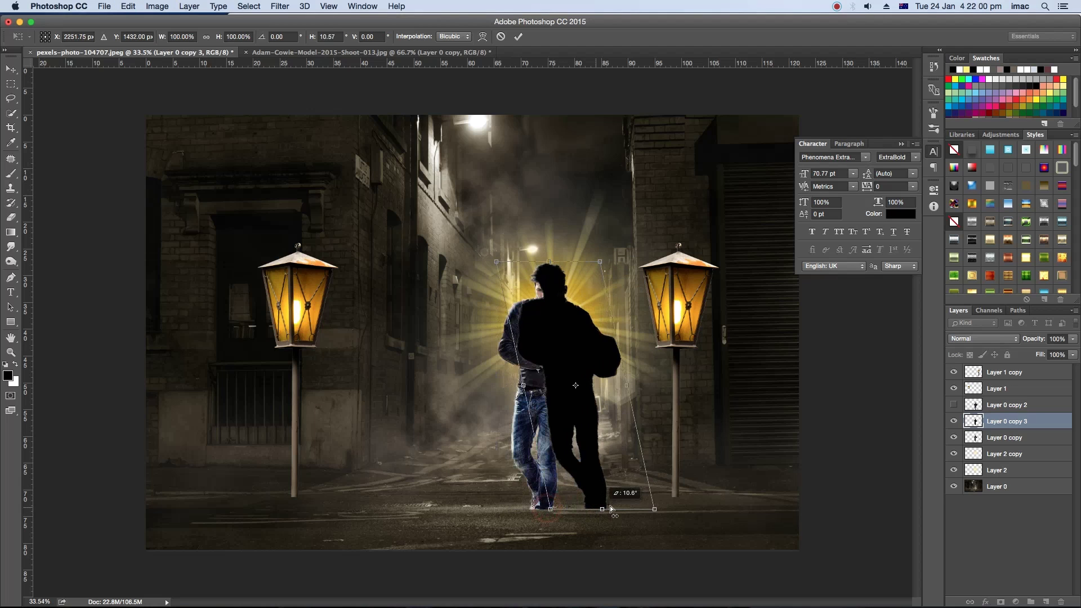
key("ctrl+z")
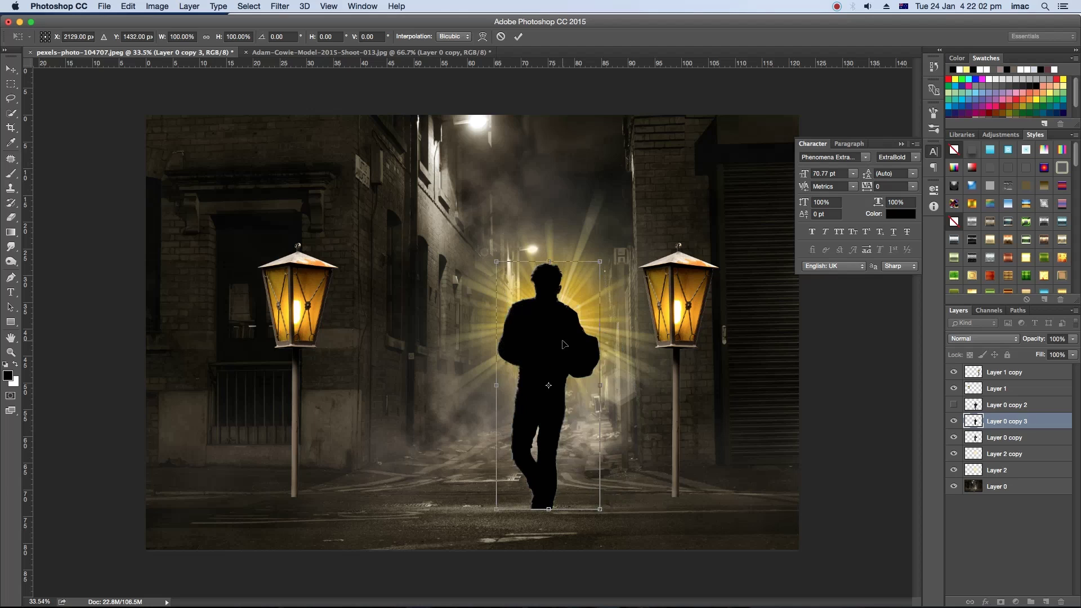
Step: Use Distort to fold the silhouette flat onto the ground at the man's feet
right_click(564, 340)
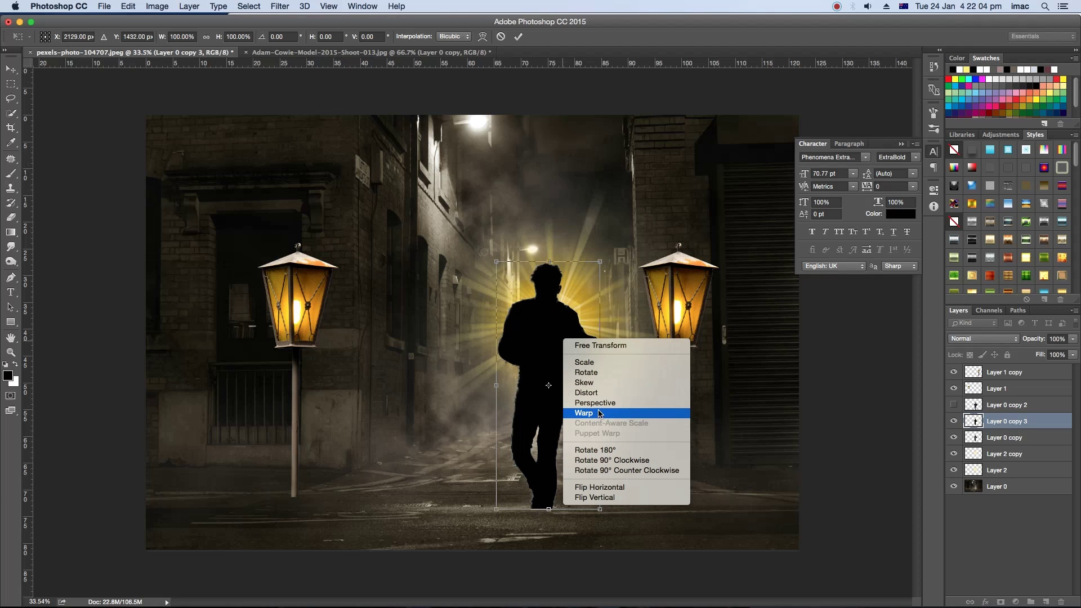
left_click(595, 393)
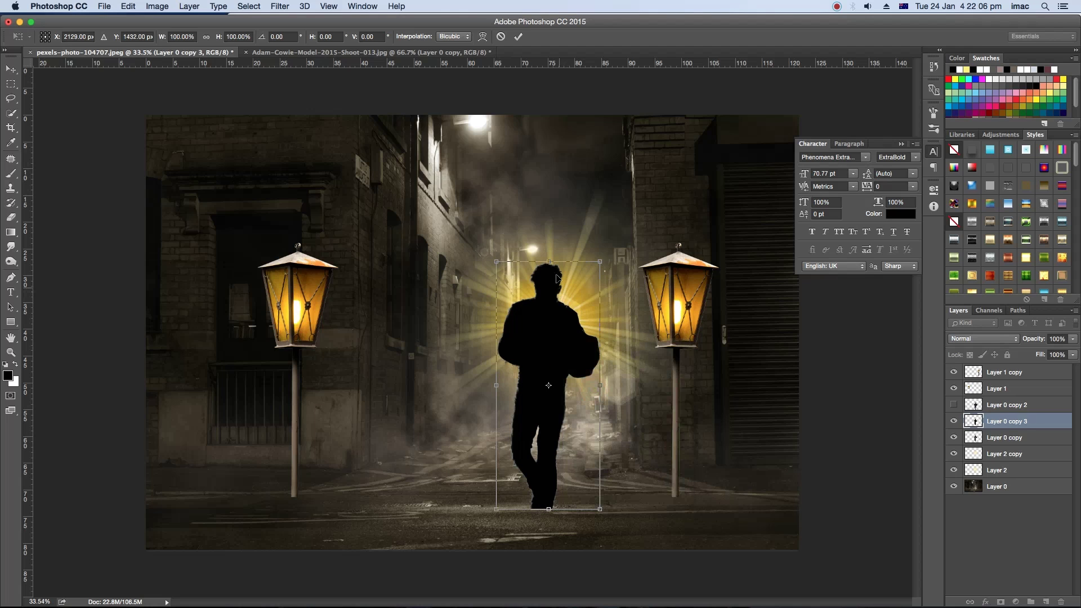
mouse_move(548, 261)
left_mouse_down()
mouse_move(548, 521)
mouse_move(557, 526)
left_mouse_up()
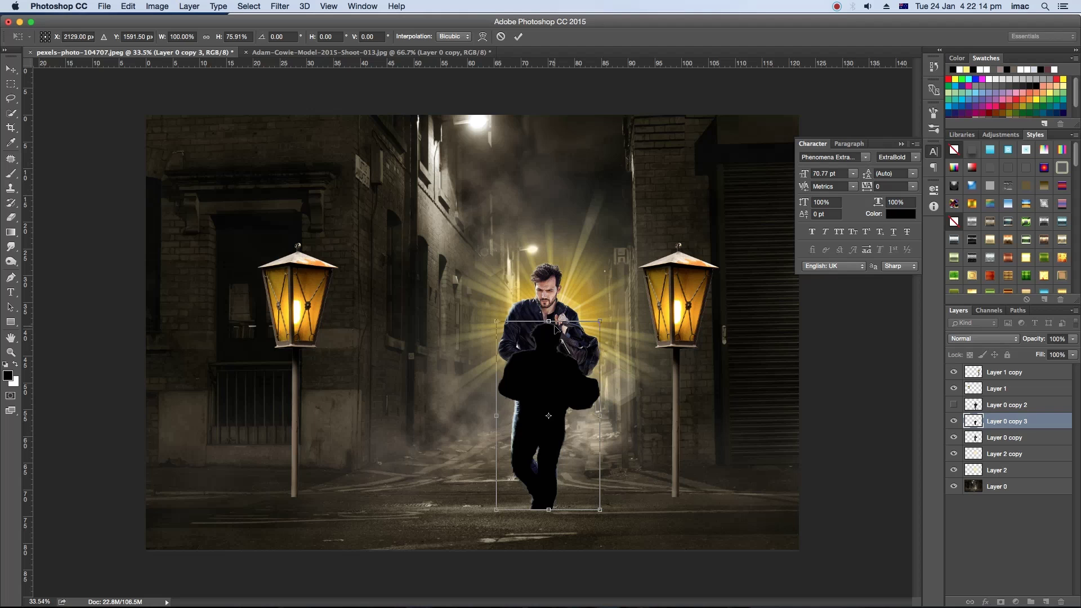
key("ctrl+z")
right_click(555, 307)
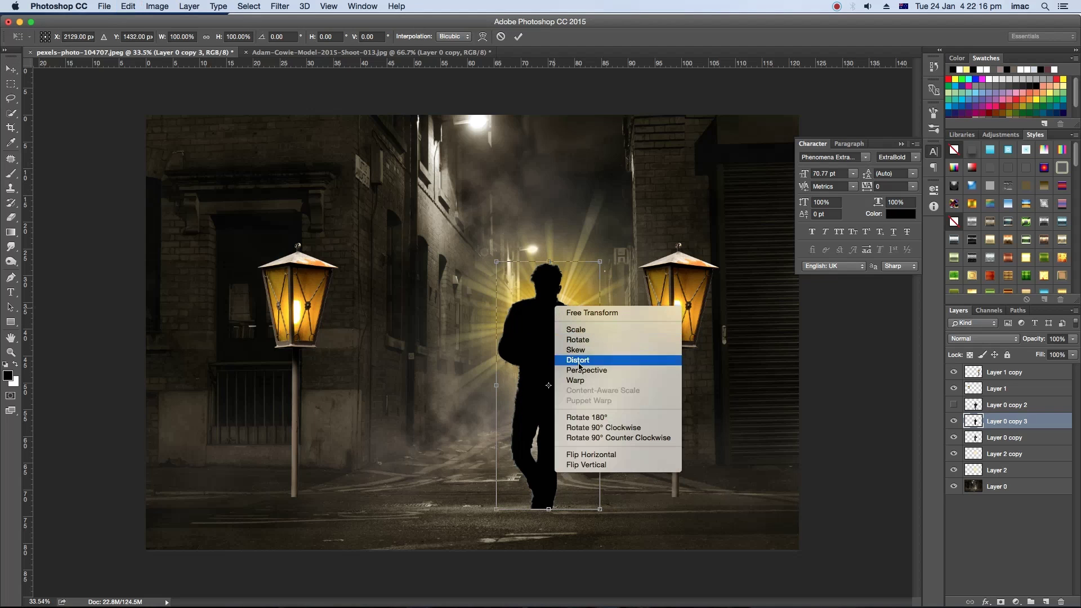
left_click(581, 361)
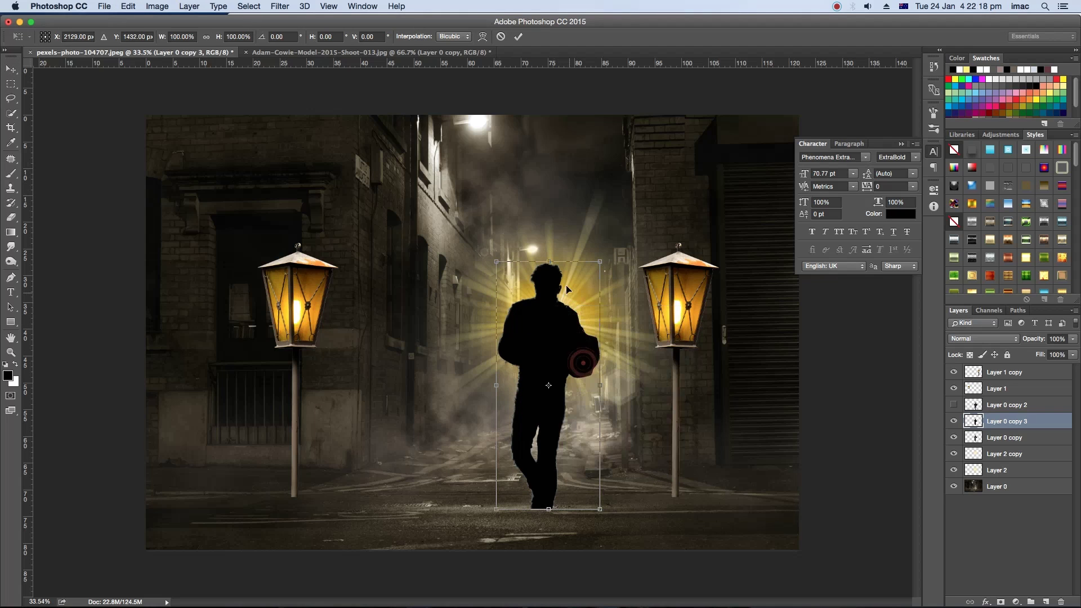
mouse_move(548, 261)
left_mouse_down()
mouse_move(543, 552)
mouse_move(561, 552)
left_mouse_up()
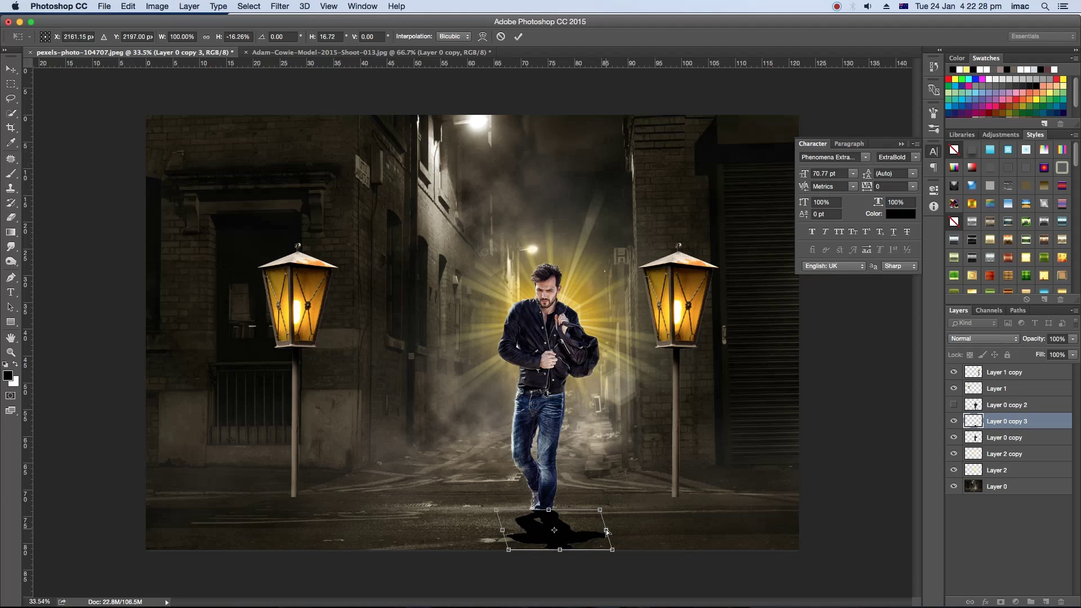
Step: Narrow the flattened shadow from both sides and commit the transform
left_click_drag(607, 531, 600, 530)
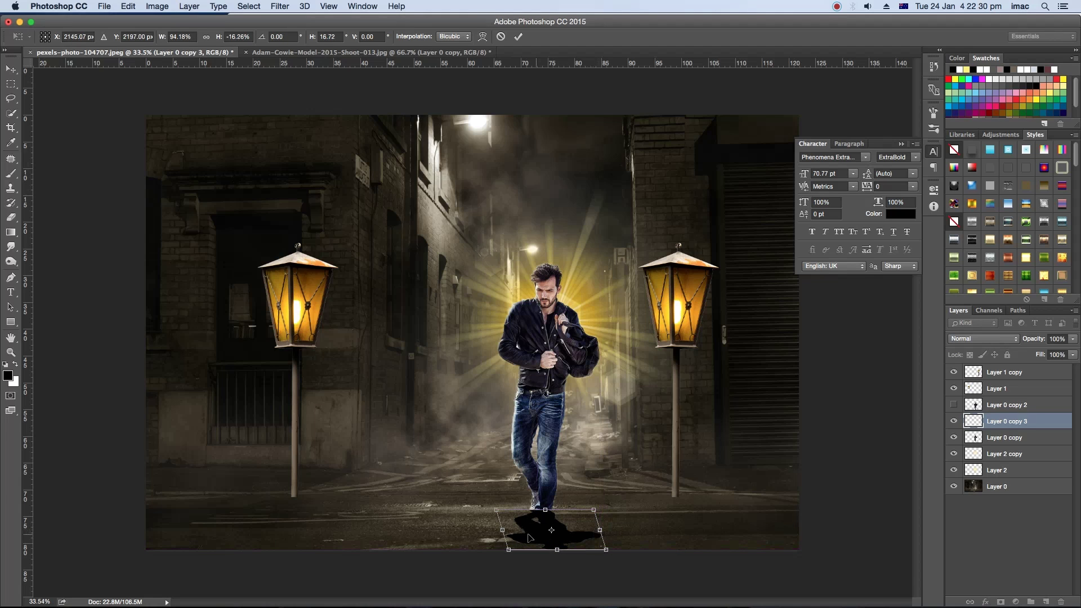
left_click_drag(502, 532, 515, 533)
key("Return")
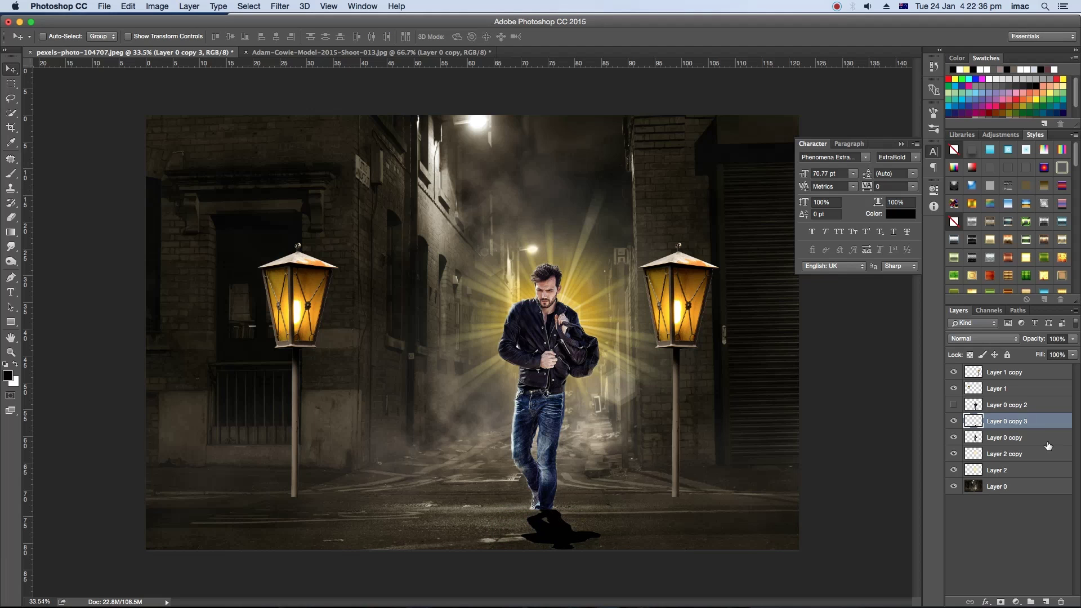
Step: Move the shadow layer below Layer 0 copy, shift it left and set opacity to 65%
left_click_drag(1018, 435, 1019, 450)
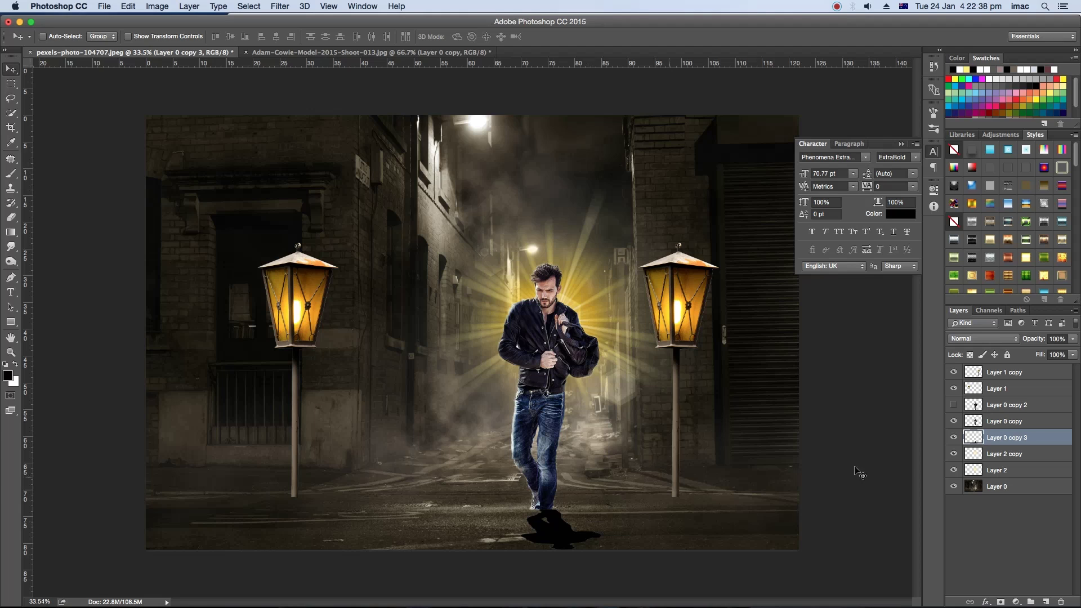
left_click_drag(559, 525, 552, 523)
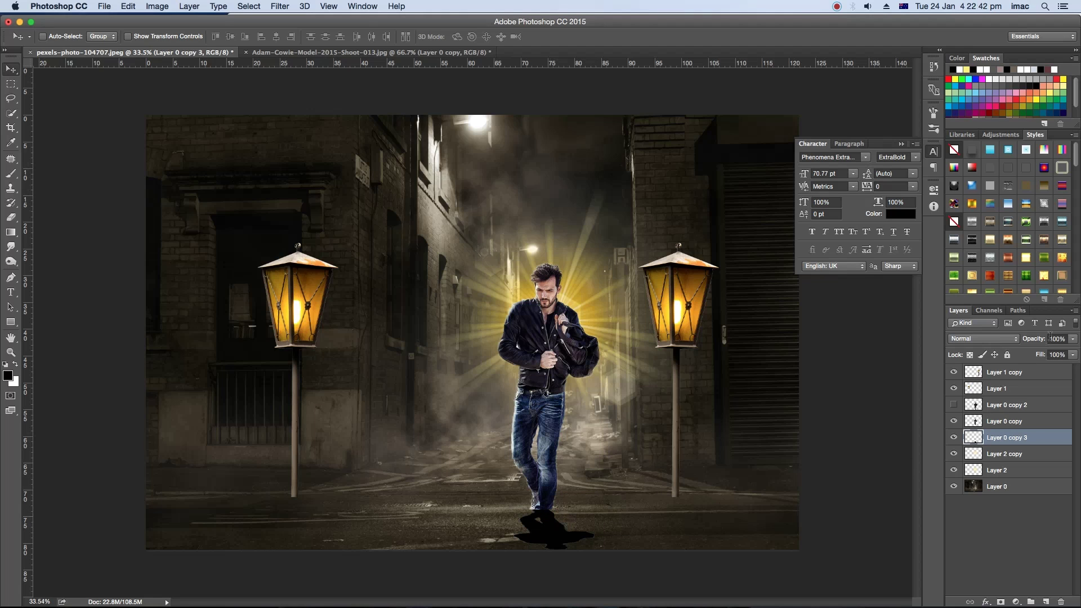
mouse_move(1040, 341)
left_mouse_down()
mouse_move(1028, 341)
mouse_move(1038, 357)
left_mouse_up()
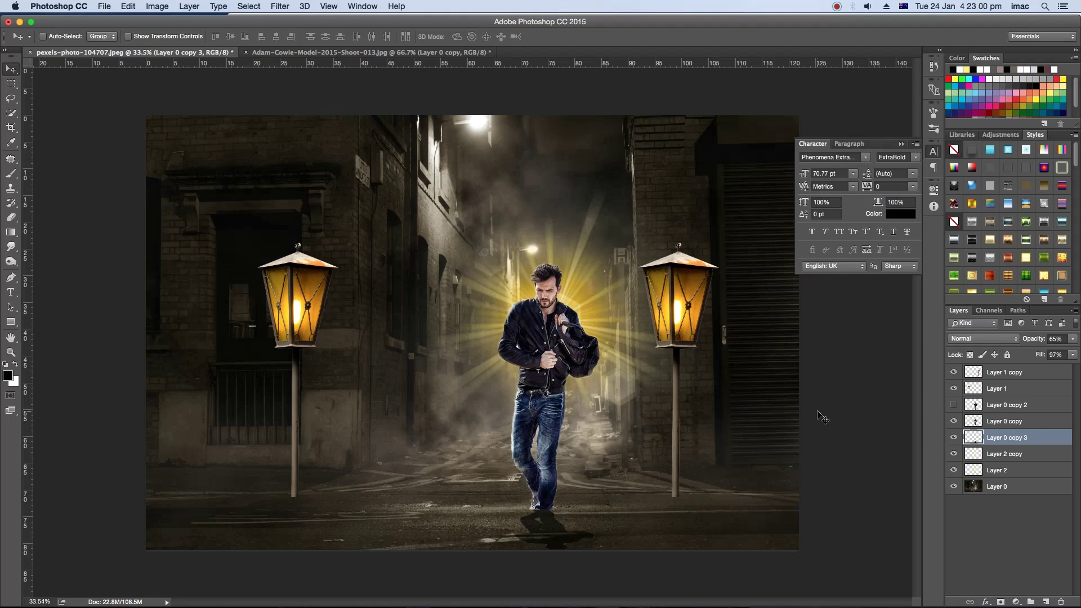
Step: In Chrome, change the 'light png' image search to 'fog png'
key("super+Tab")
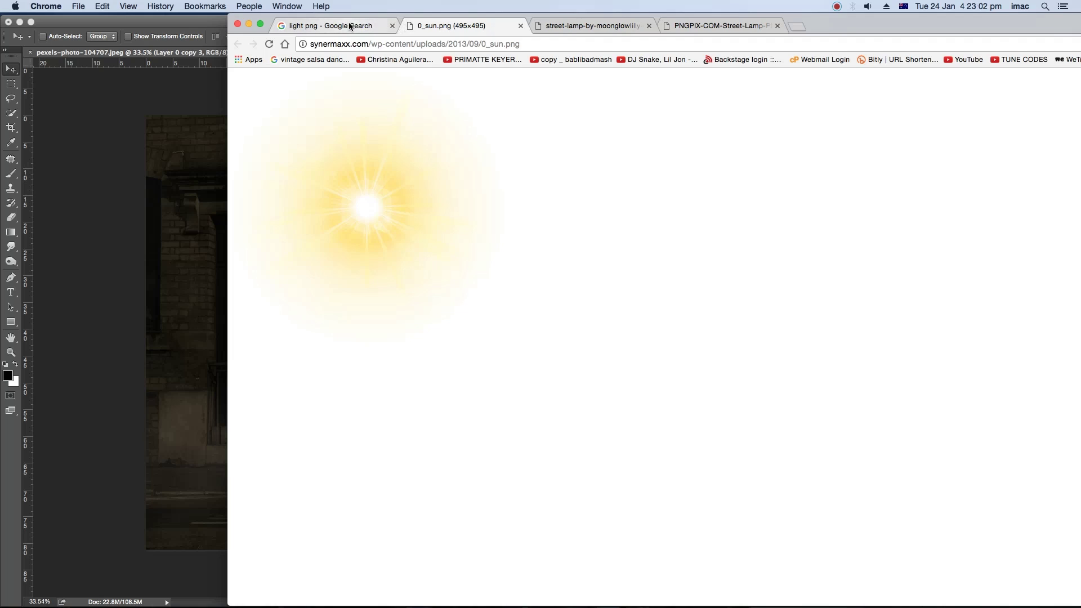
left_click(338, 25)
scroll(444, 126, "up", 5)
scroll(372, 98, "up", 1)
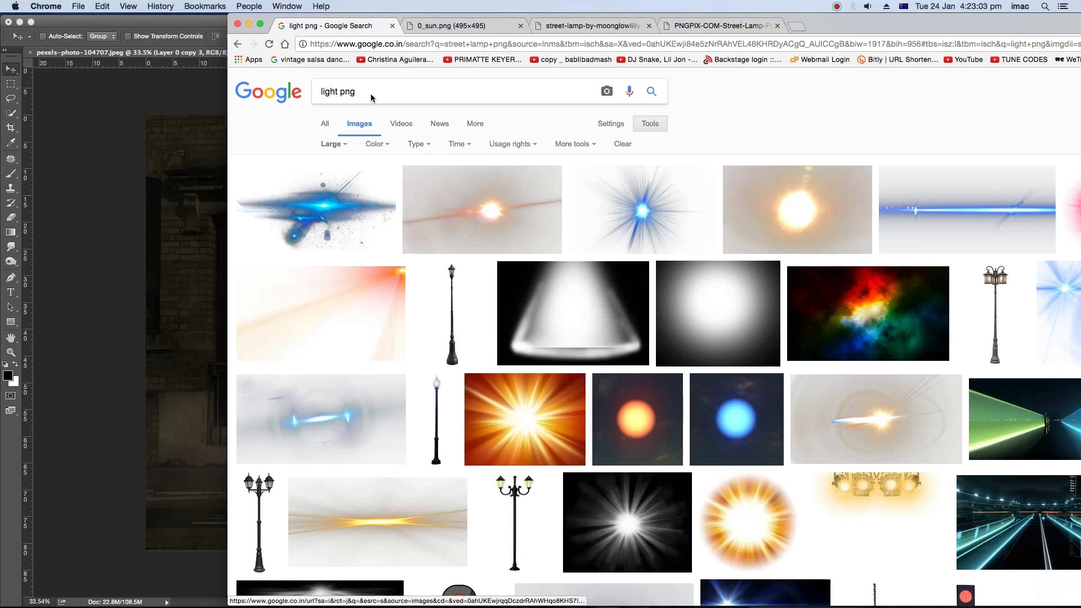
double_click(327, 93)
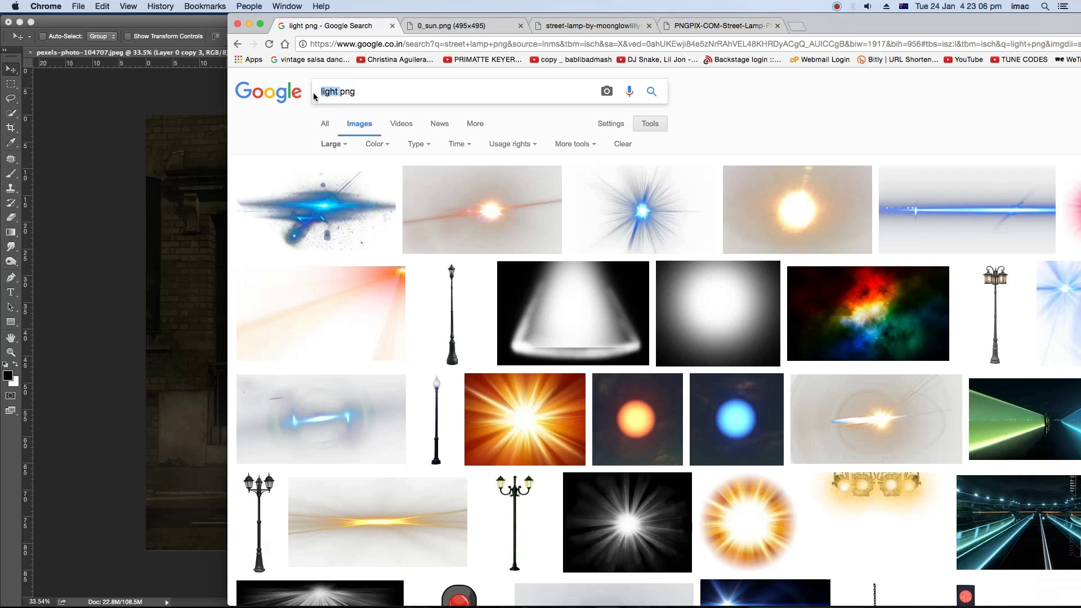
type("fog")
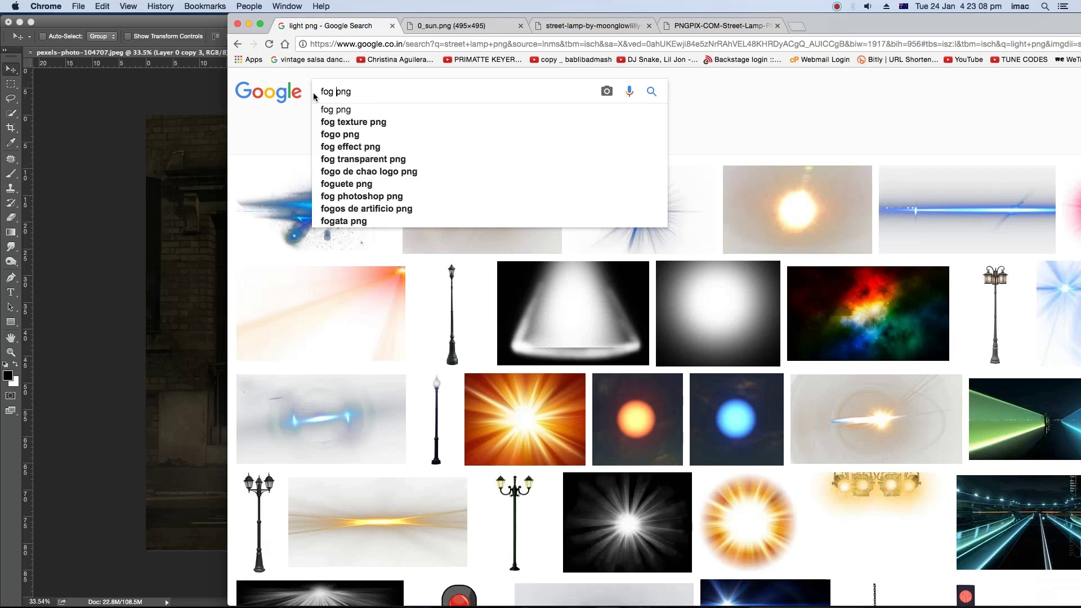
key("Return")
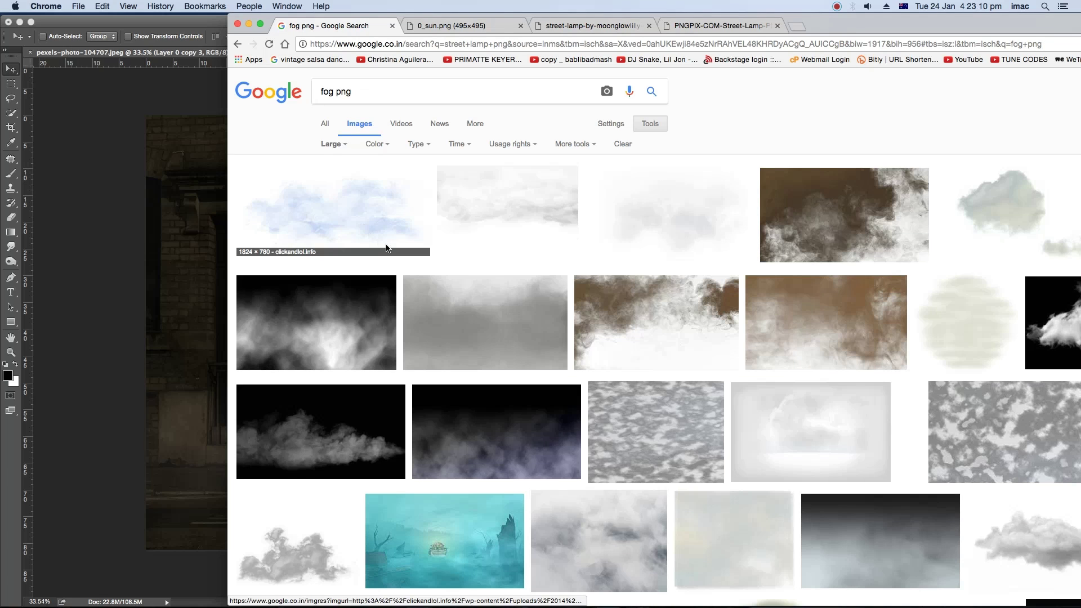
Step: Scroll down through the fog png image results, then back up toward the top
scroll(424, 281, "down", 1)
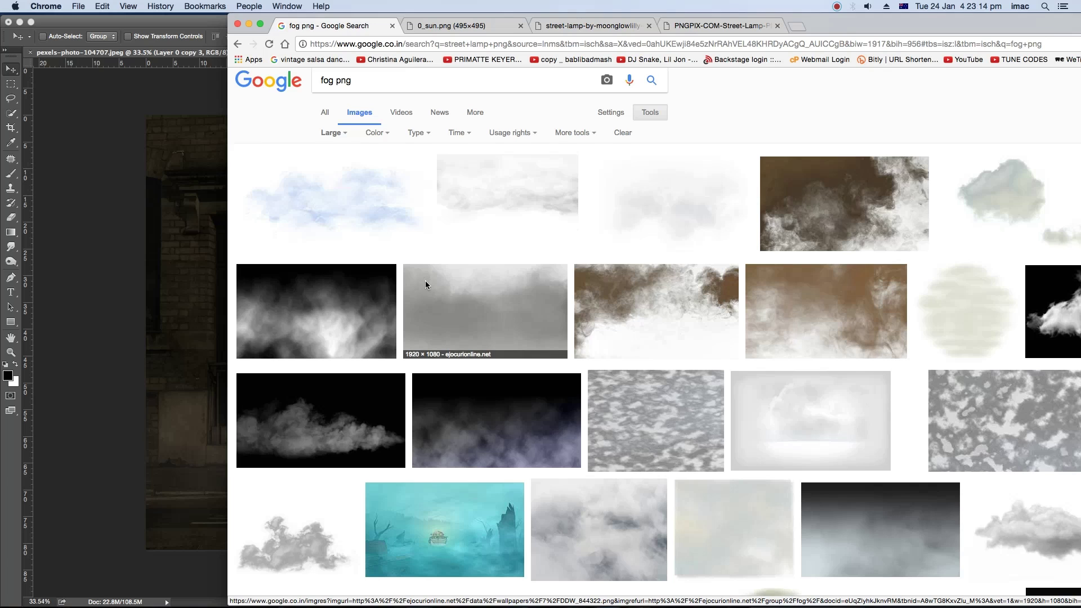
scroll(425, 280, "down", 5)
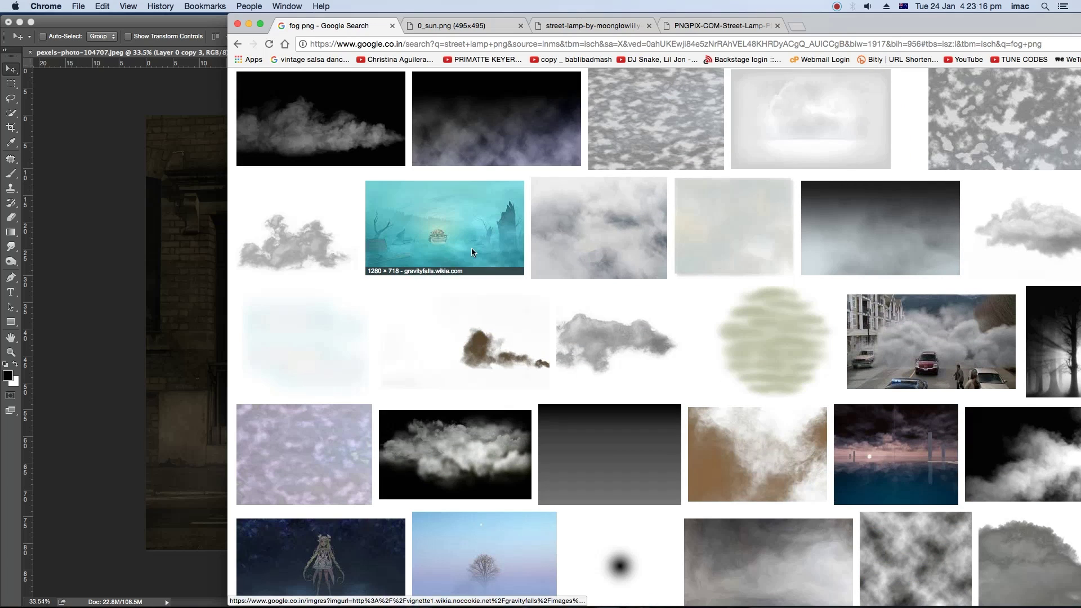
left_click_drag(850, 26, 724, 16)
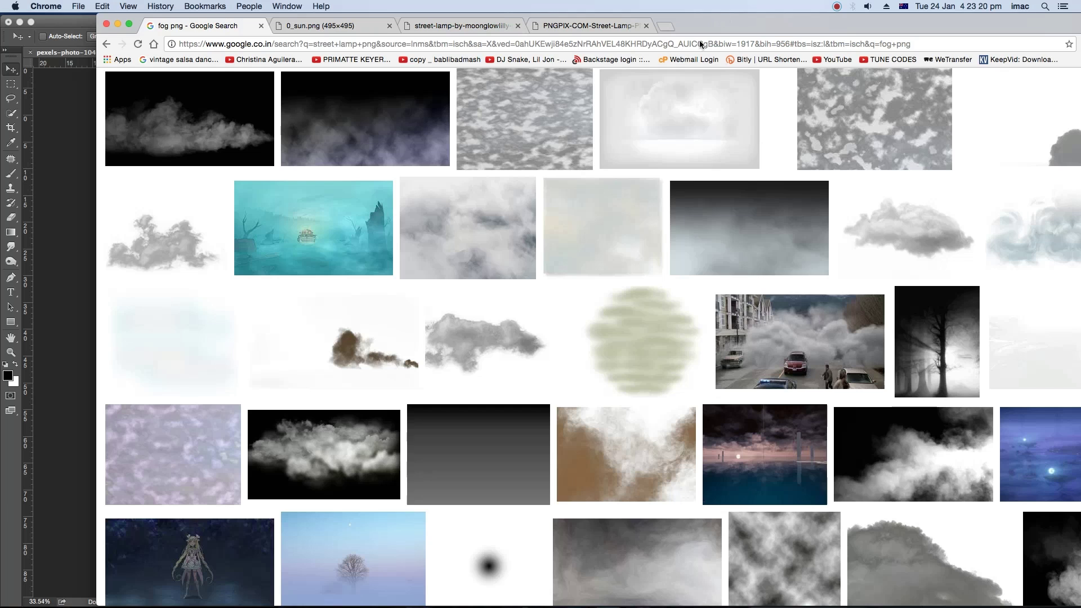
scroll(653, 197, "up", 5)
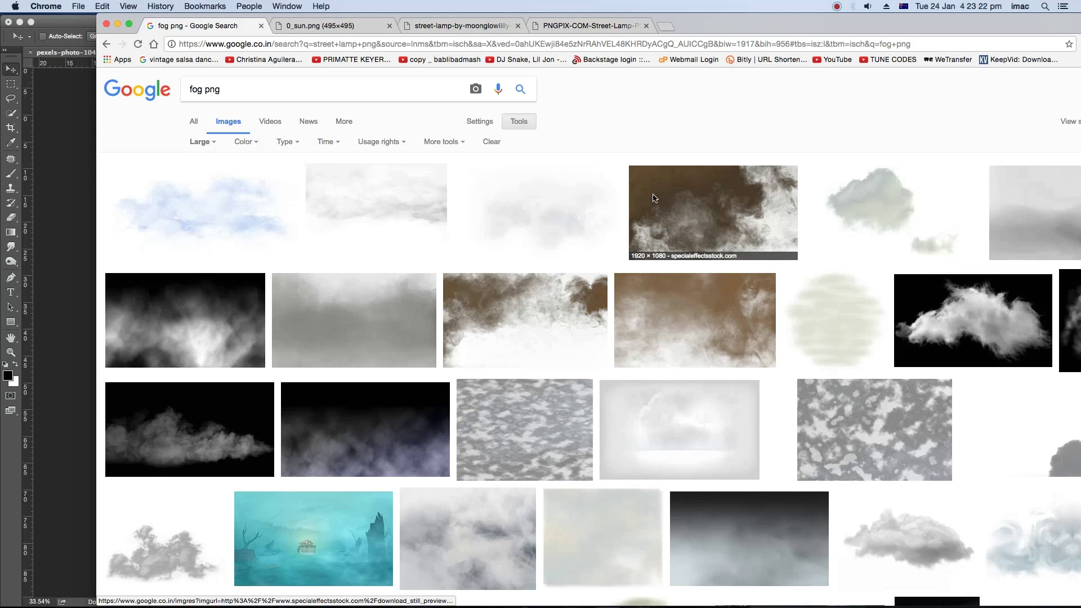
scroll(653, 198, "down", 4)
scroll(653, 199, "down", 3)
scroll(653, 198, "down", 3)
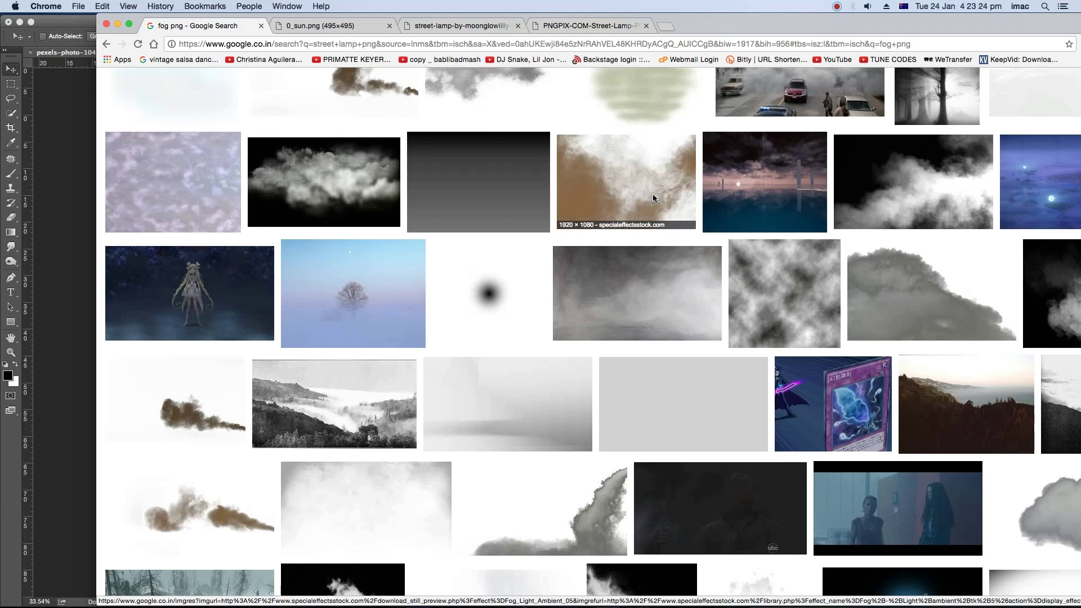
scroll(653, 197, "down", 2)
scroll(653, 197, "down", 3)
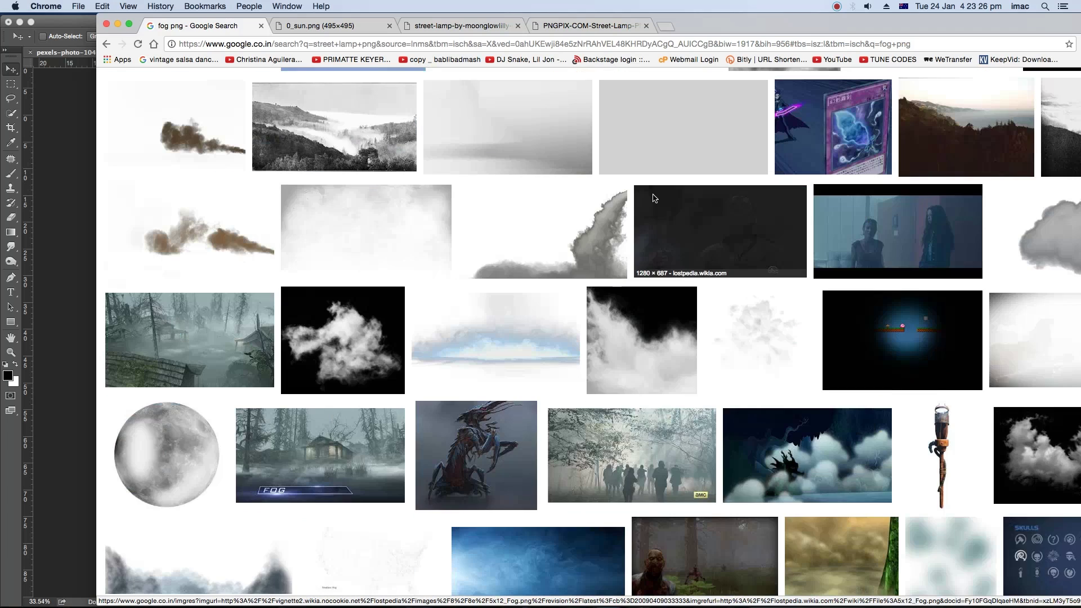
scroll(653, 199, "down", 4)
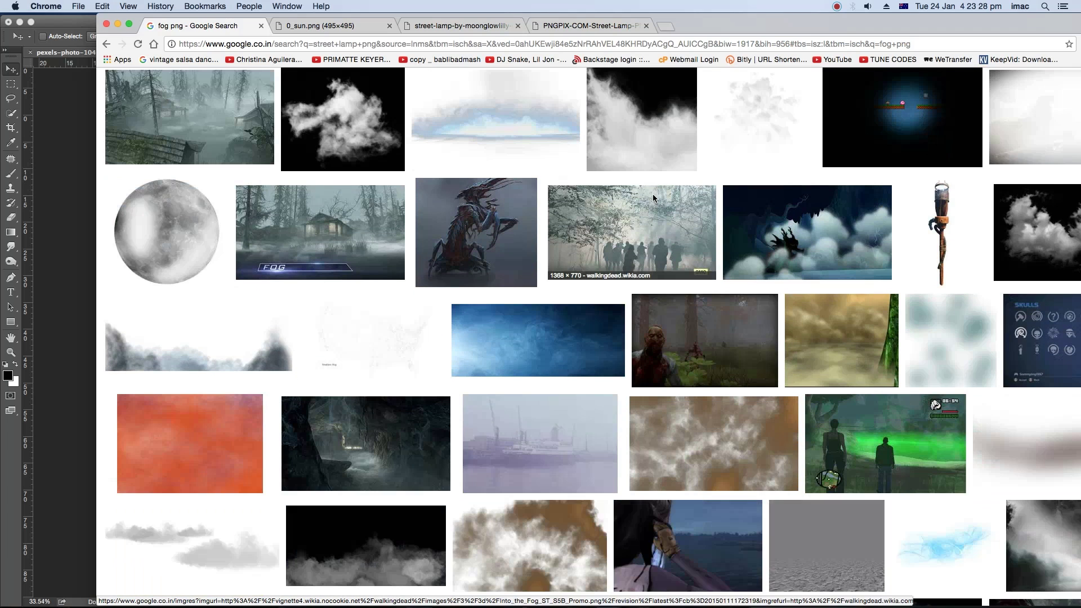
scroll(653, 198, "down", 5)
mouse_move(713, 442)
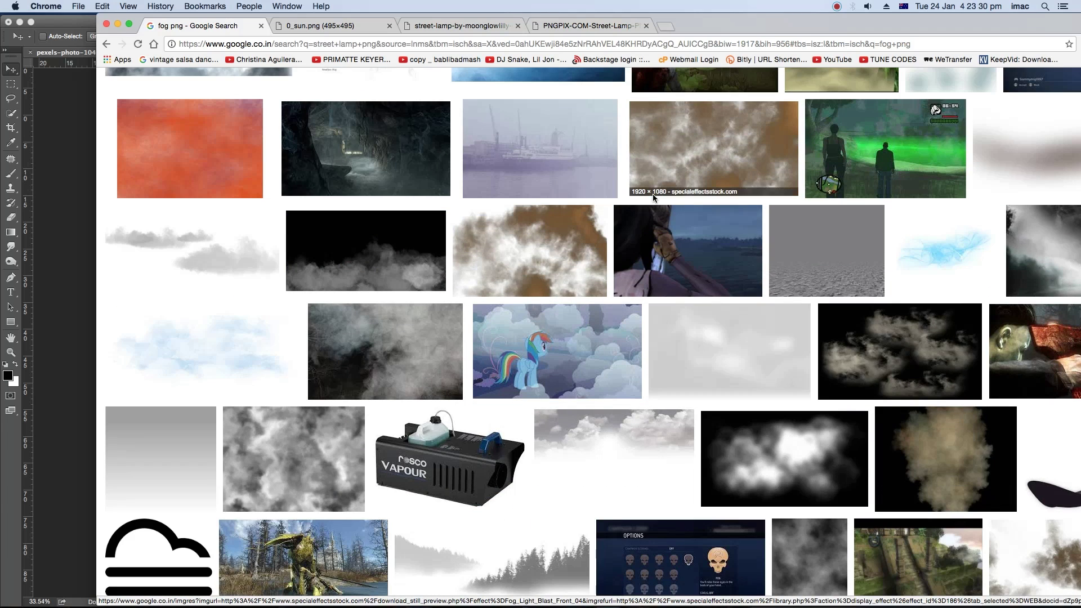
scroll(653, 197, "down", 4)
scroll(653, 197, "down", 4)
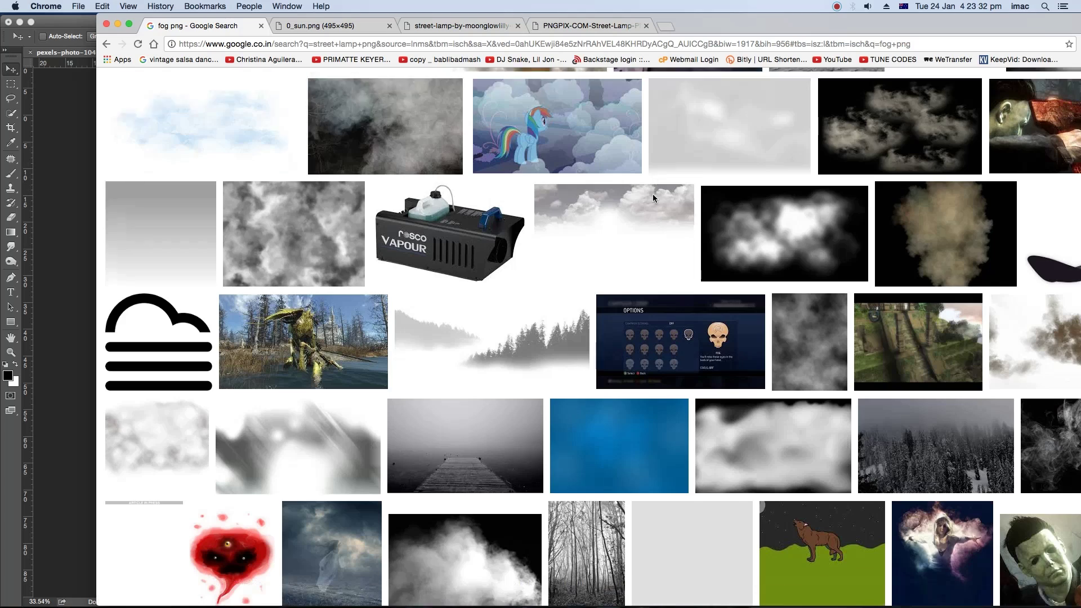
scroll(654, 200, "down", 3)
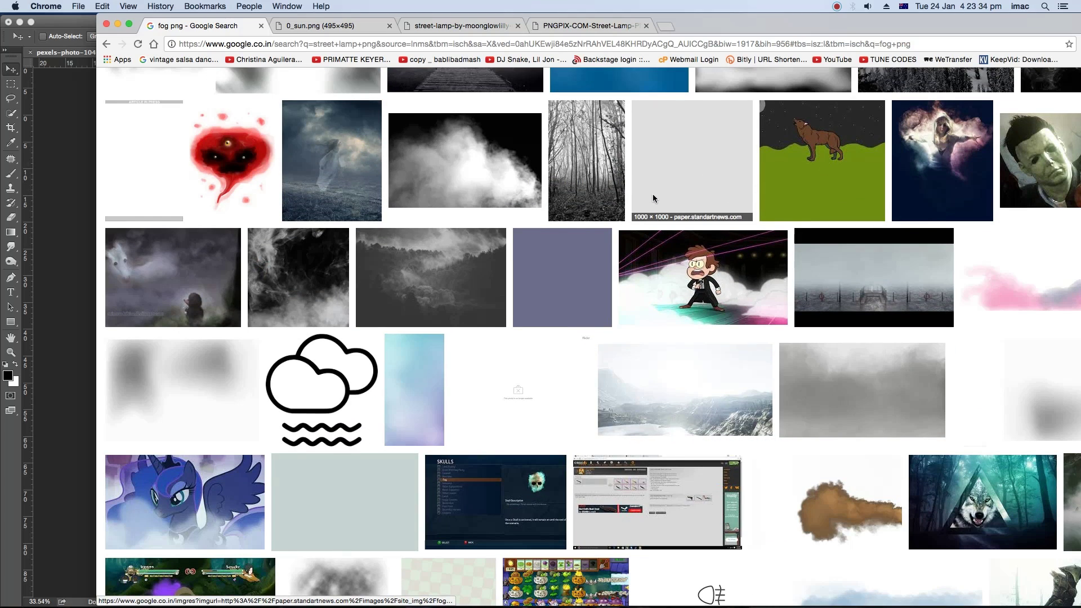
scroll(653, 198, "down", 2)
scroll(653, 199, "down", 3)
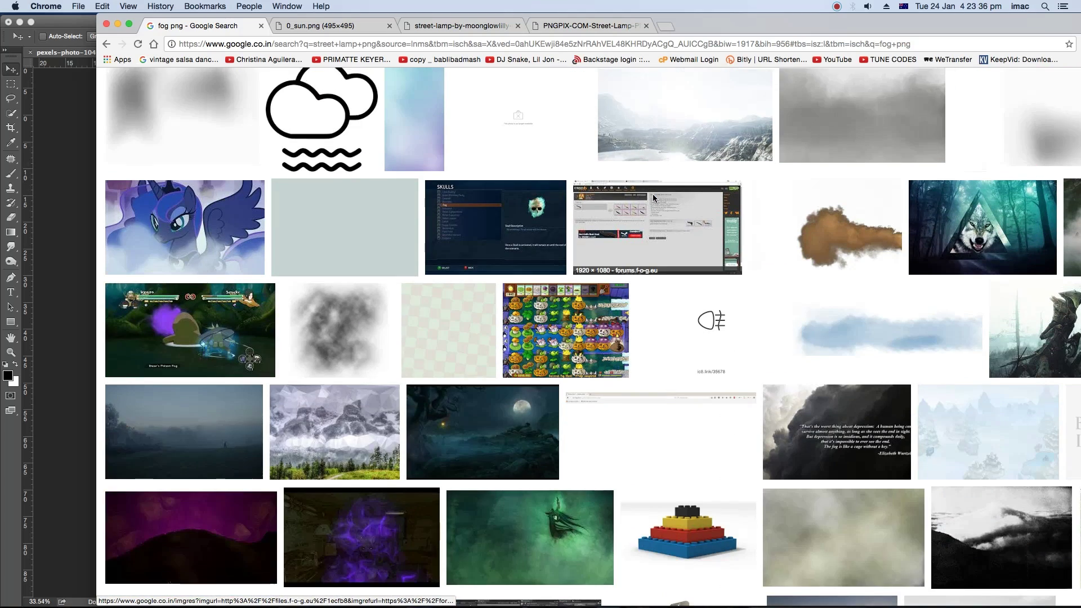
scroll(653, 194, "up", 10)
scroll(653, 194, "up", 5)
scroll(653, 194, "up", 2)
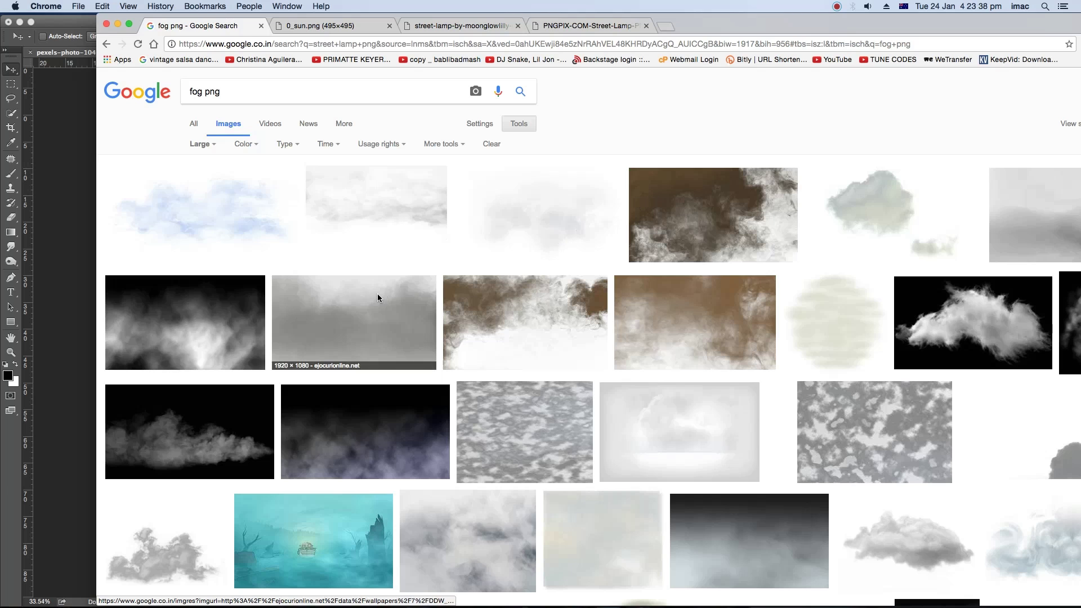
Step: In Photoshop, add a new layer named Fog above Layer 0 copy
left_click(65, 259)
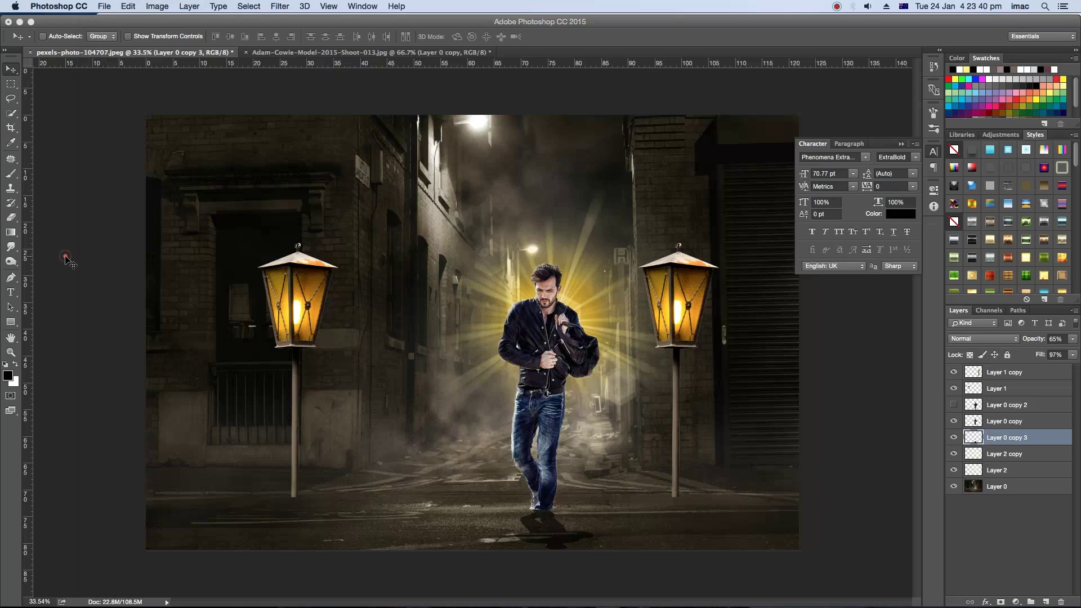
left_click(1014, 424)
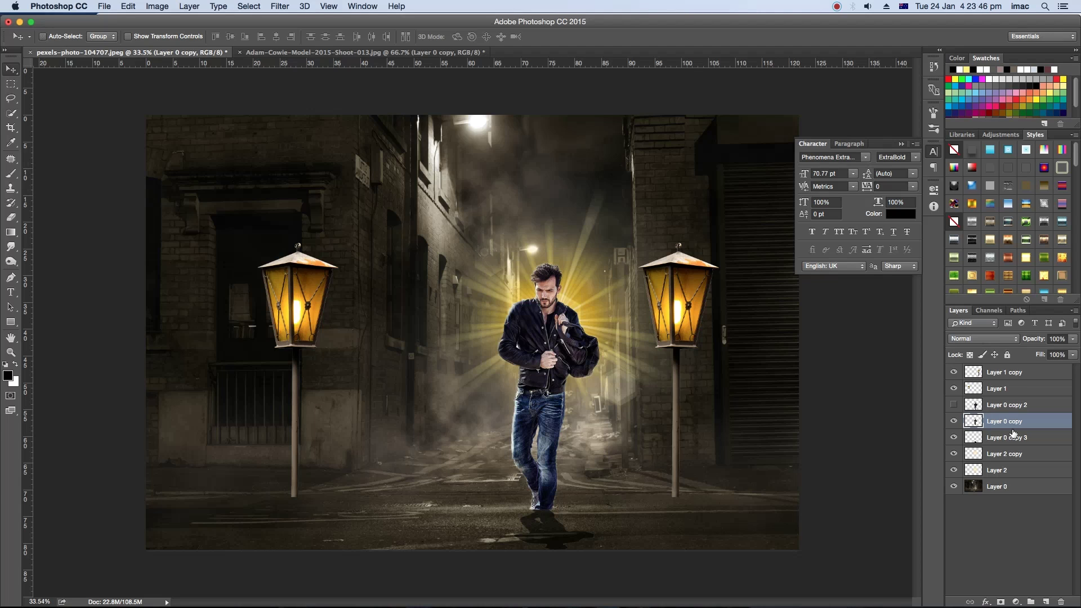
left_click(1047, 601)
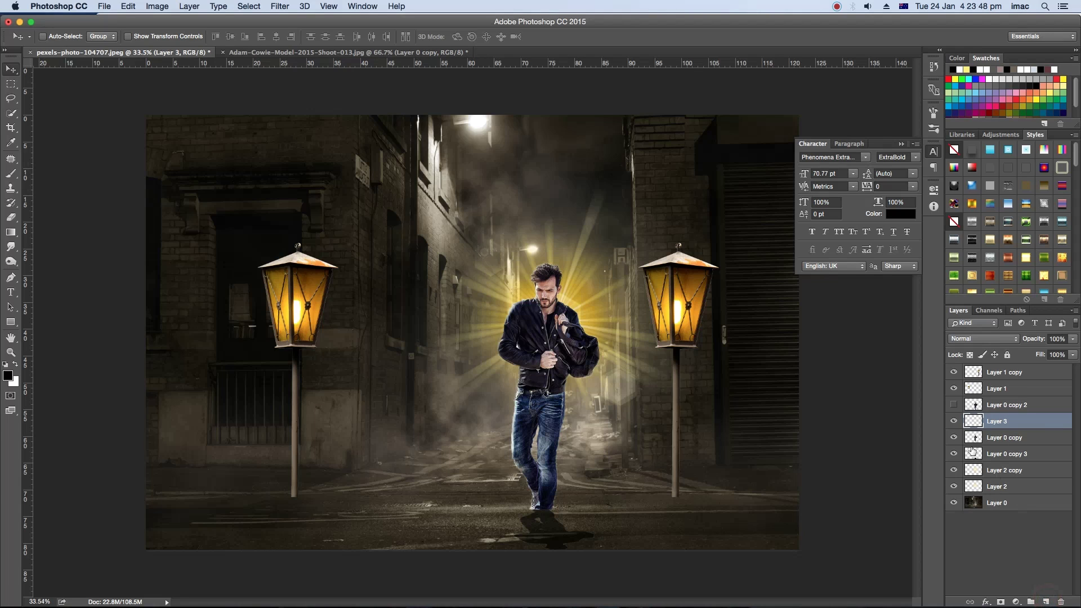
double_click(999, 421)
type("Fo")
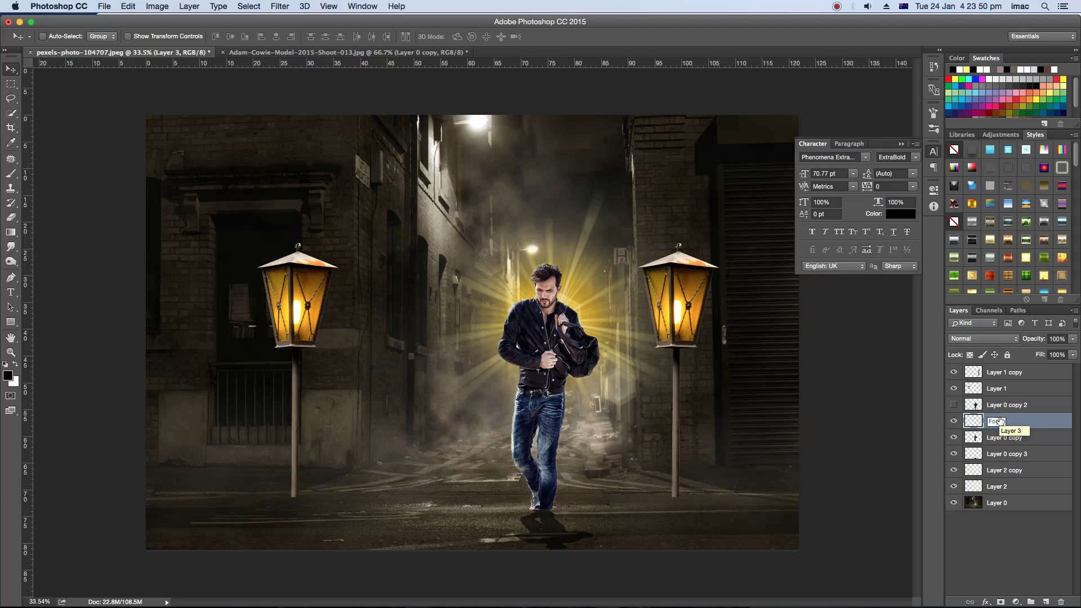
key("Return")
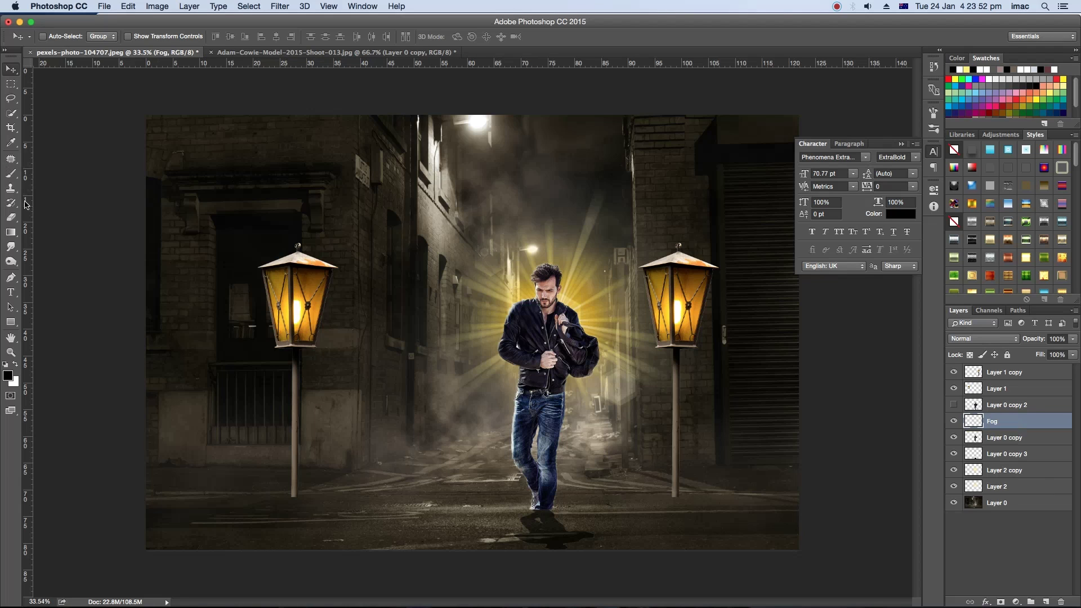
Step: Paint soft white fog with a wide brush across the bottom of the street
left_click(10, 174)
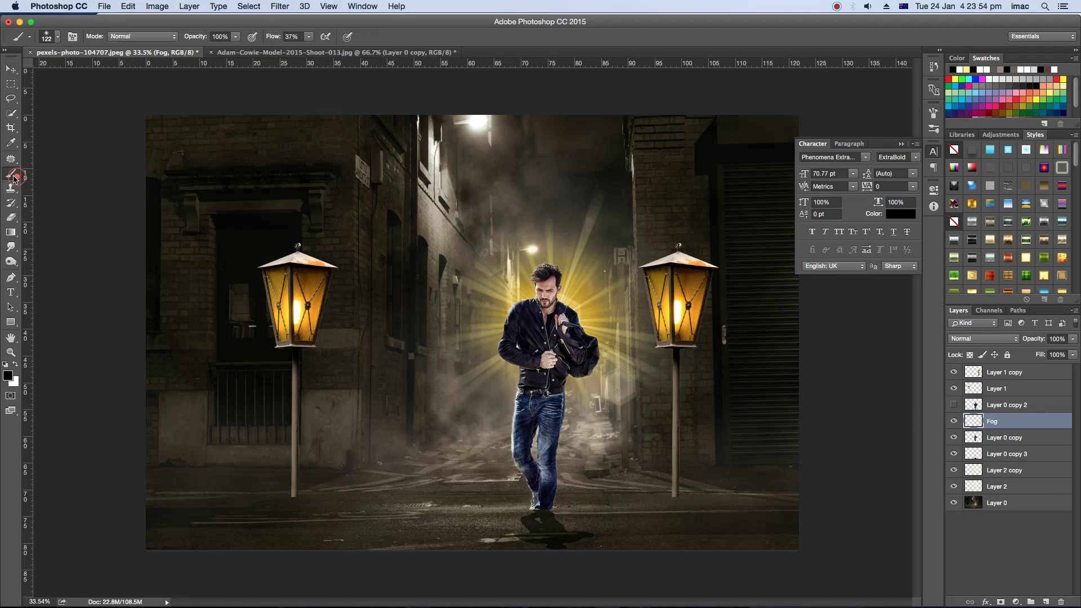
left_click(16, 363)
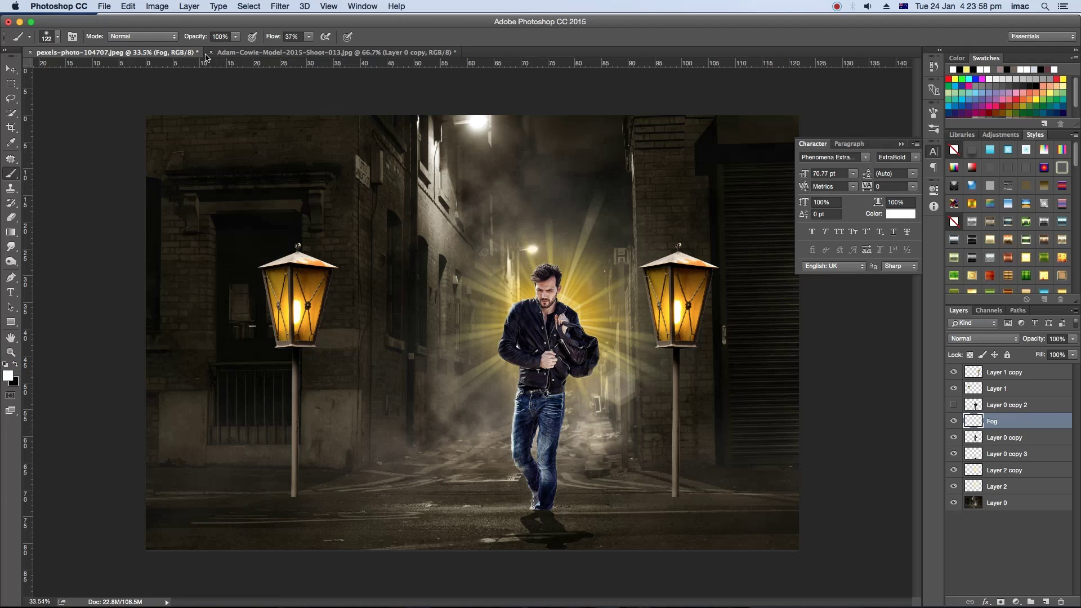
left_click_drag(202, 38, 198, 38)
left_click_drag(218, 500, 246, 501)
mouse_move(160, 502)
left_mouse_down()
mouse_move(427, 513)
mouse_move(814, 506)
left_mouse_up()
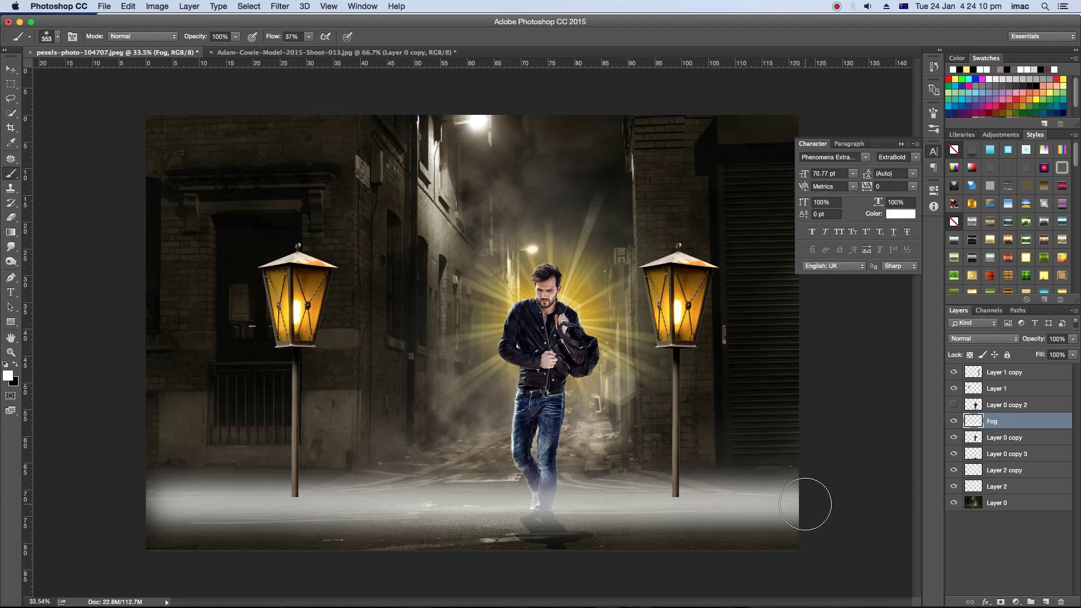
left_click_drag(805, 504, 108, 488)
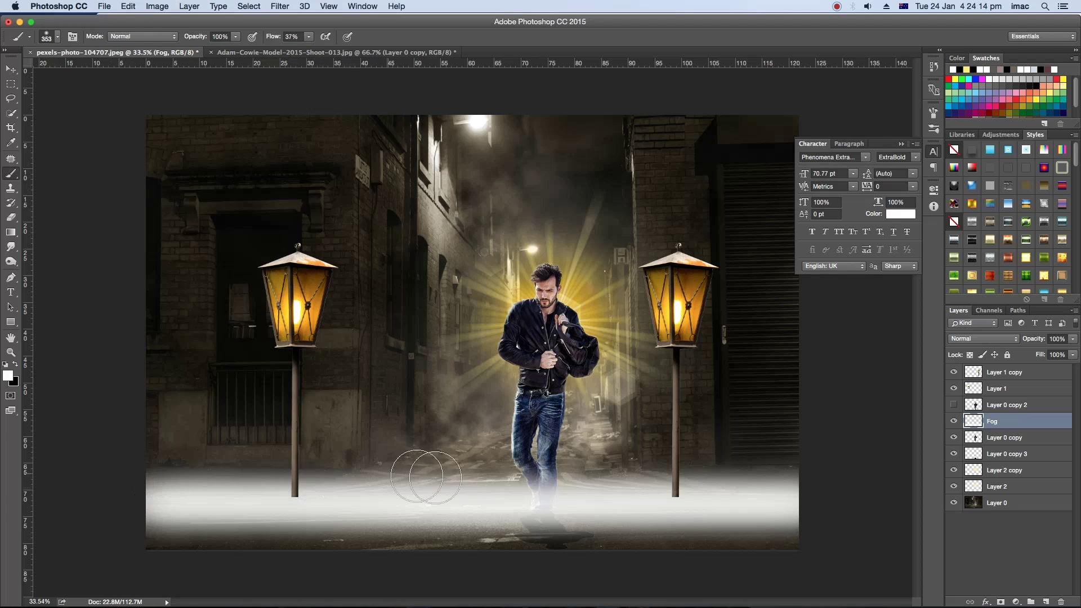
Step: Apply a Gaussian Blur of about 88.4 pixels to the Fog layer
key("v")
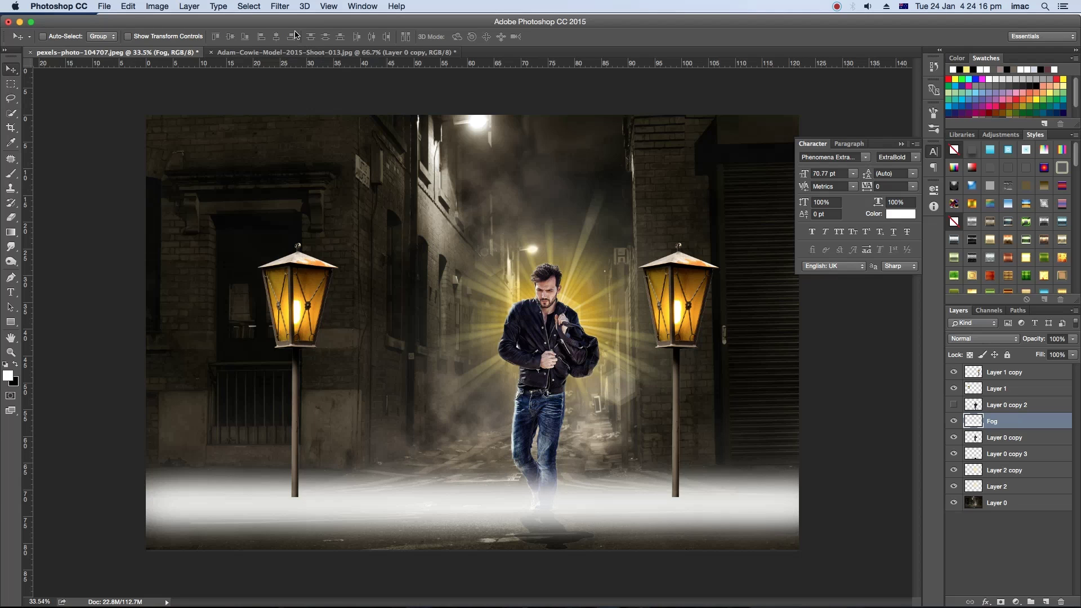
left_click(280, 6)
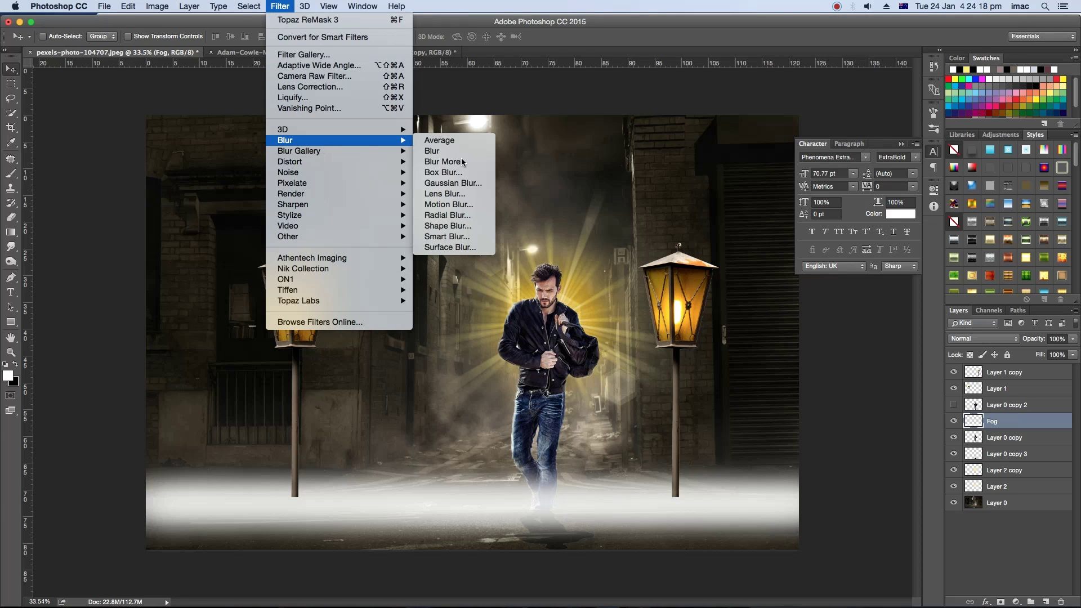
left_click(473, 184)
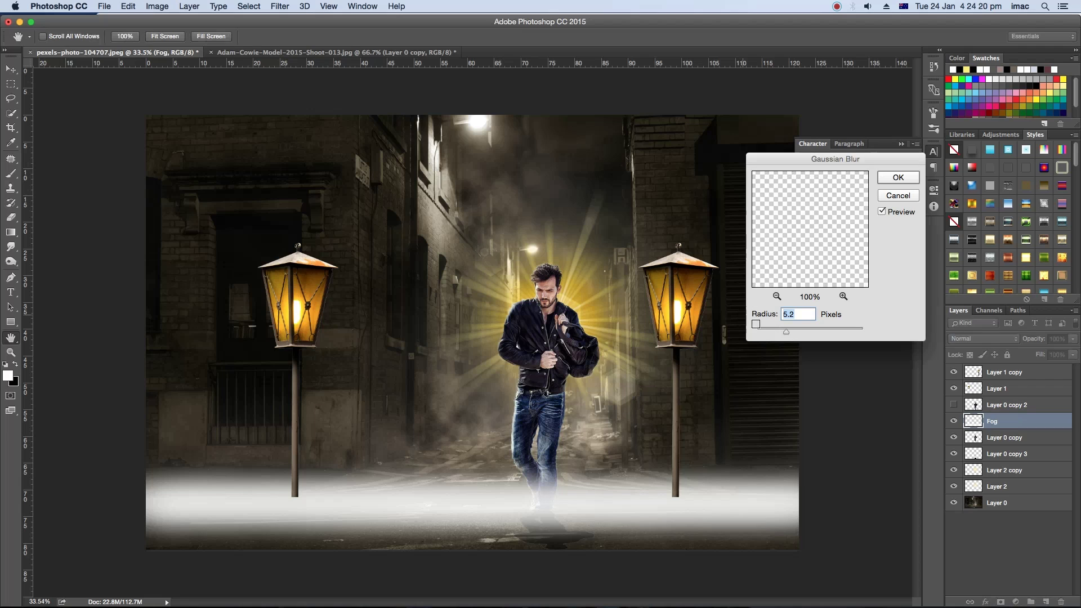
mouse_move(759, 332)
left_mouse_down()
mouse_move(832, 329)
mouse_move(816, 330)
left_mouse_up()
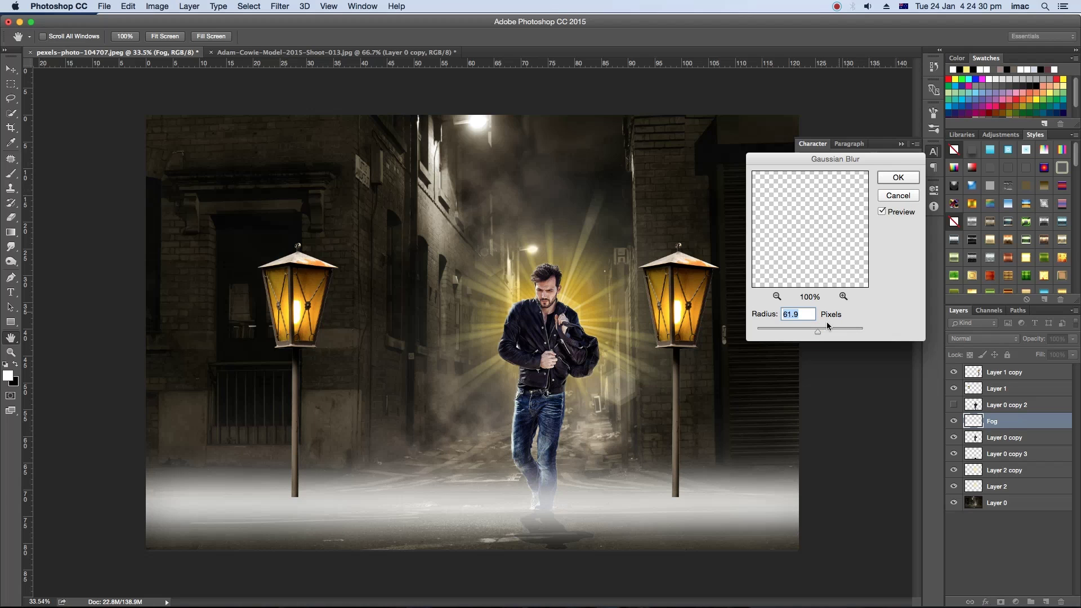
left_click_drag(820, 332, 823, 333)
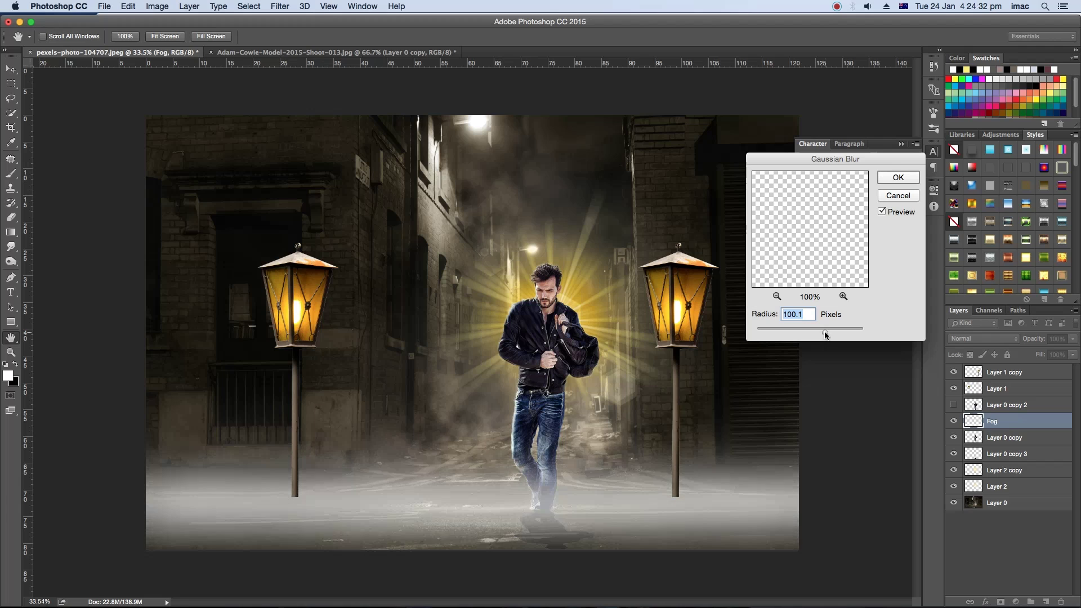
left_click(898, 177)
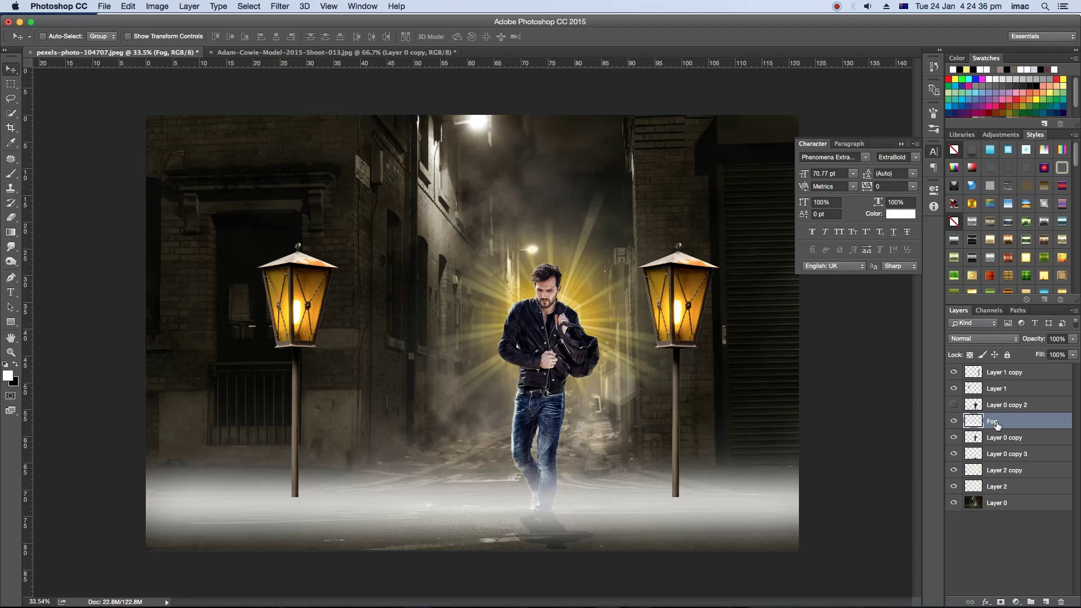
Step: Move the Fog layer to the top and hide it, then duplicate Layer 1
left_click_drag(997, 425, 998, 374)
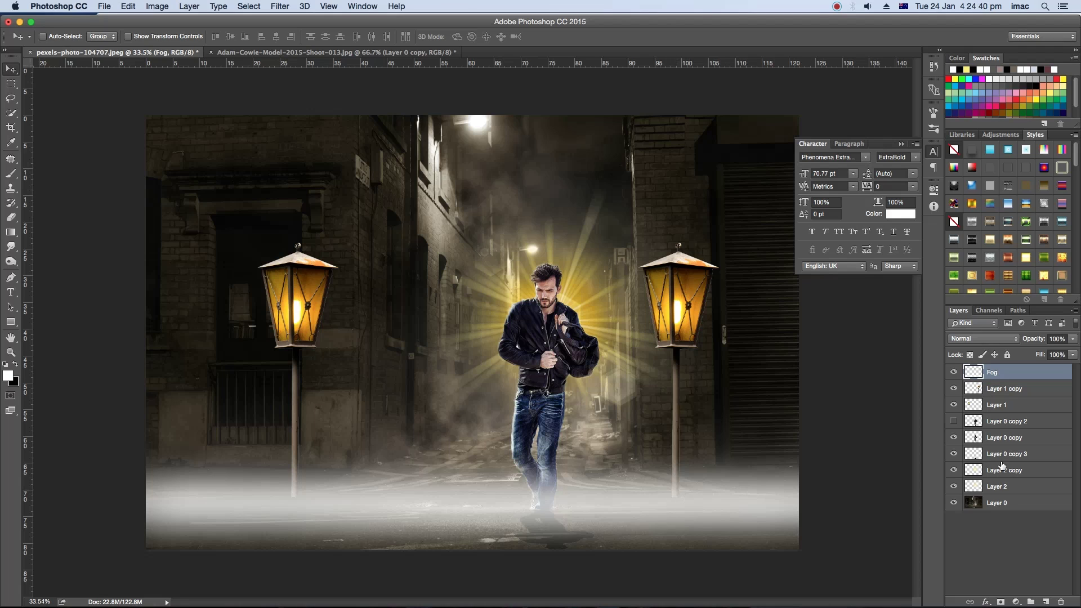
left_click(953, 371)
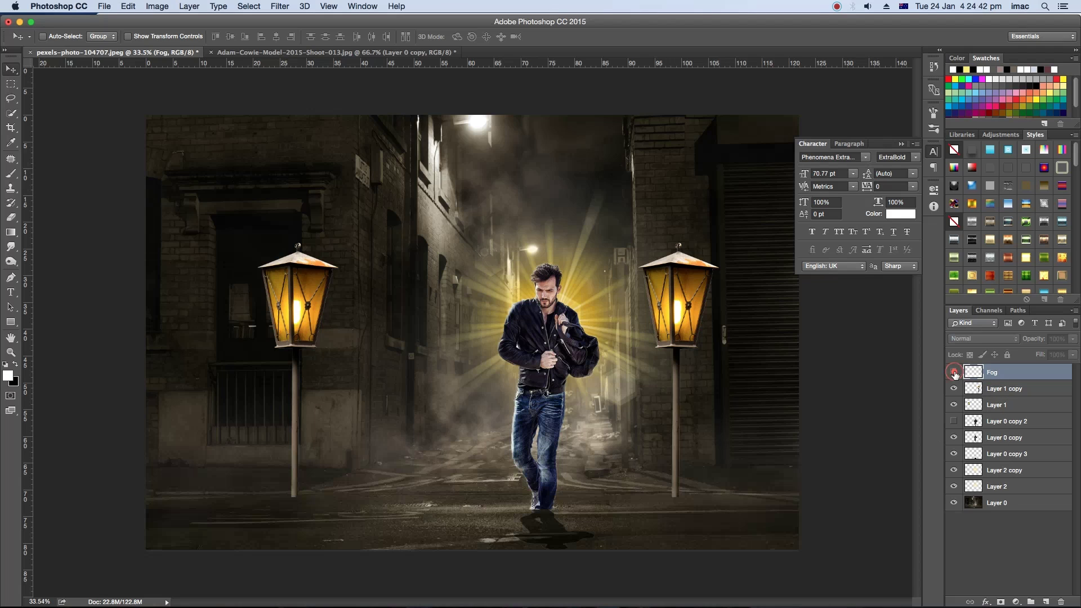
left_click(1003, 406)
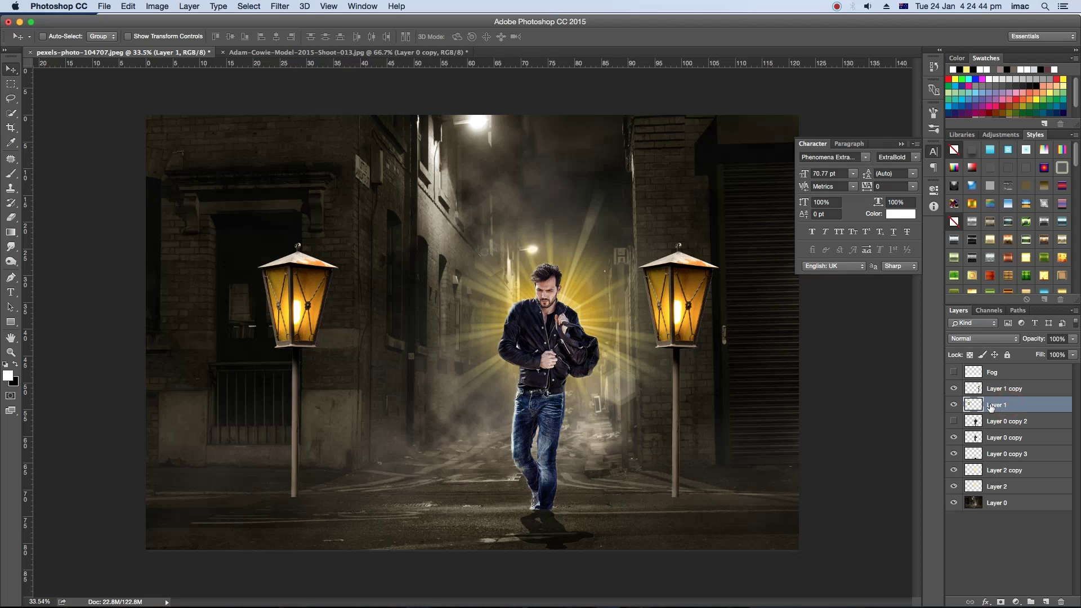
key("super")
left_click_drag(1003, 406, 1044, 602)
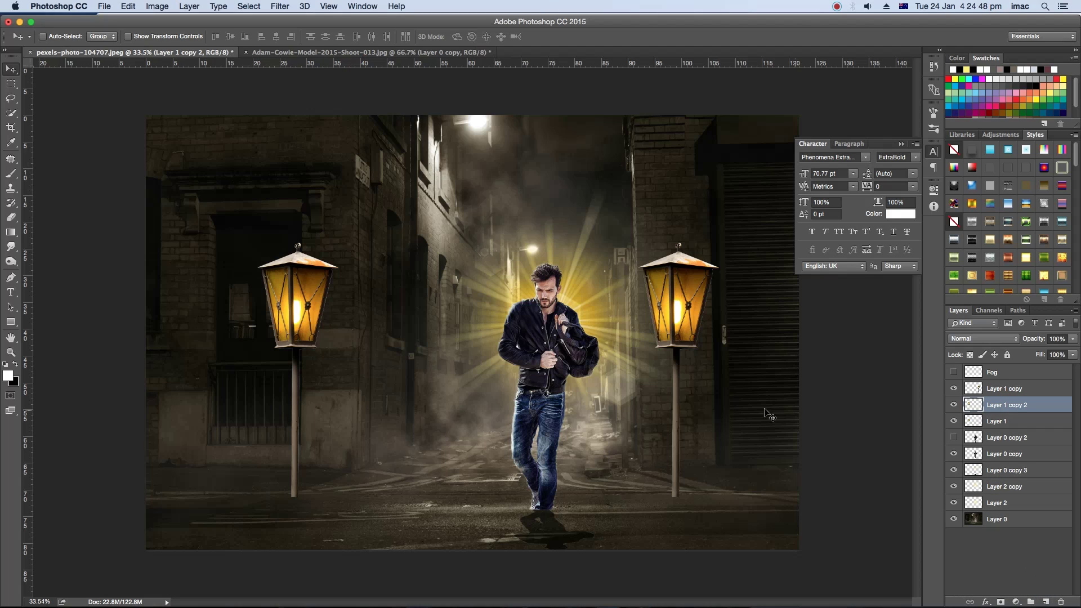
Step: Fill the left lamp's outline with solid black on the duplicated layer
left_click(974, 405, "super")
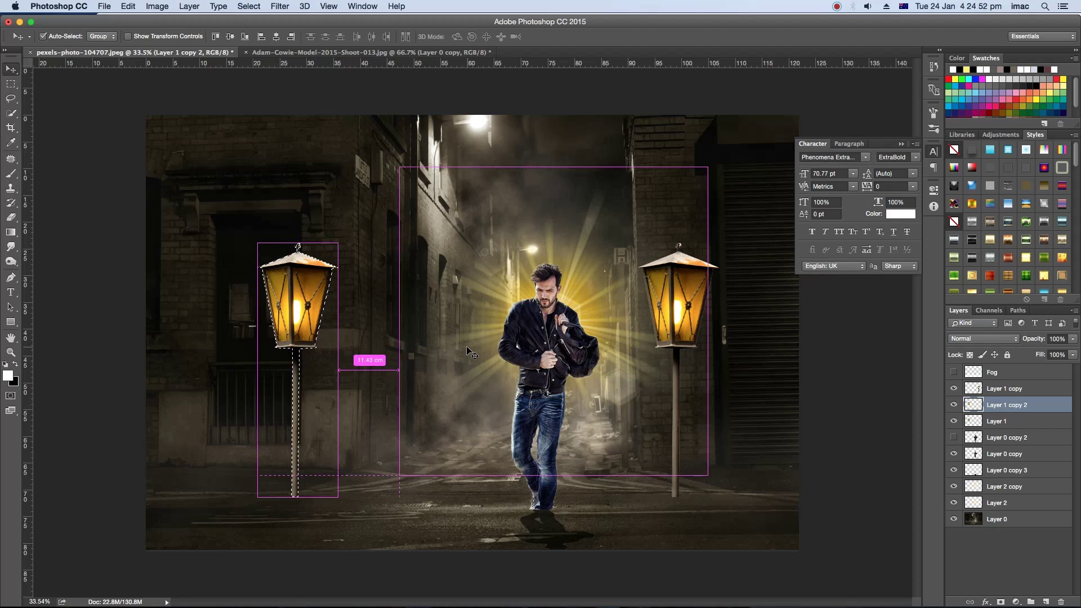
left_click(15, 364)
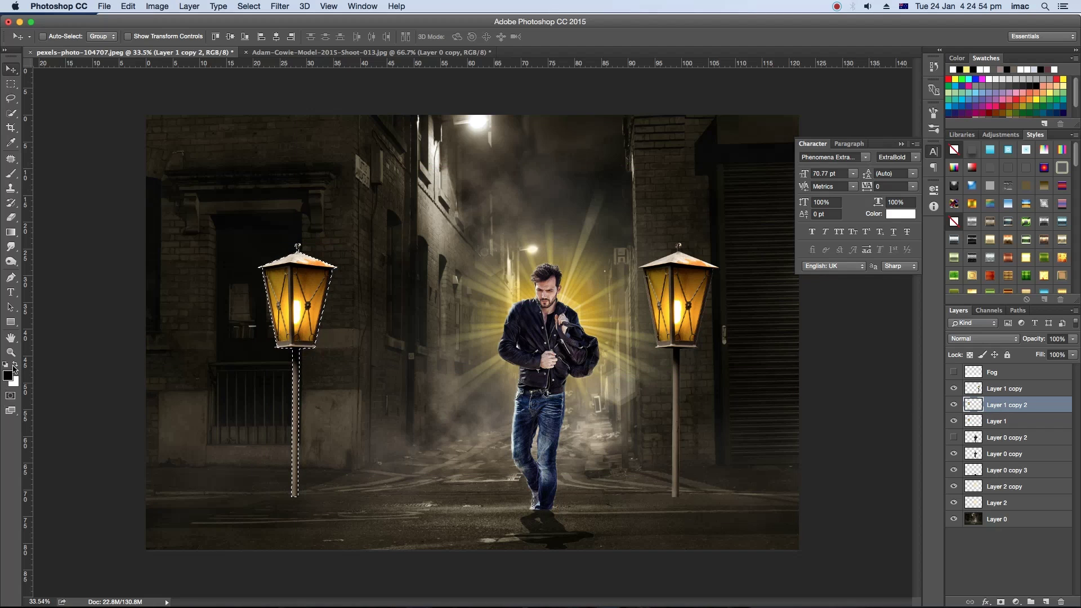
key("alt+BackSpace")
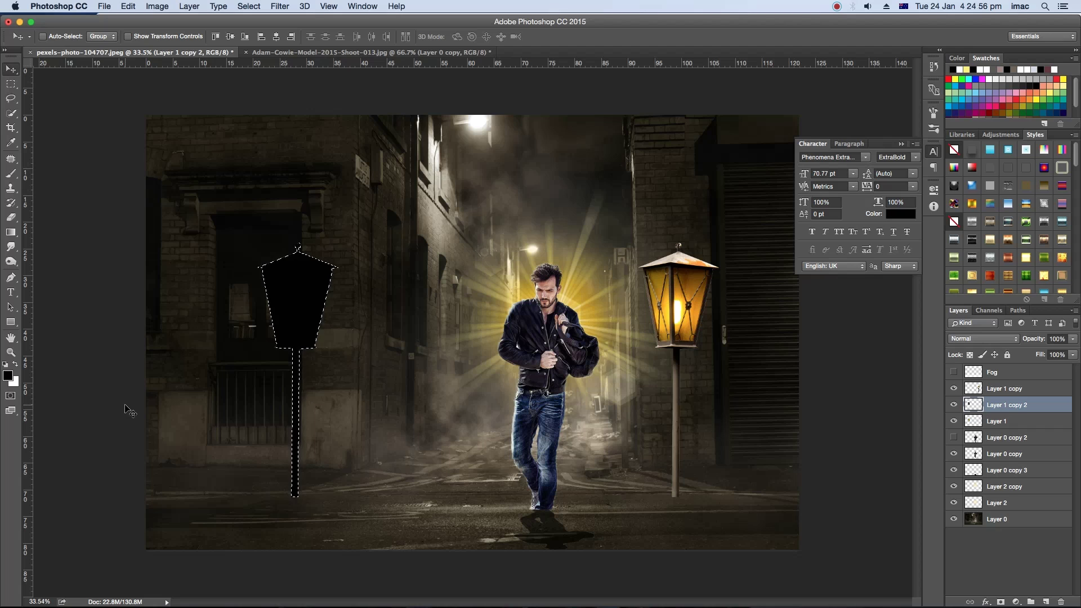
key("super+d")
Step: Distort the black lamp into a flat ground shadow and copy it to the right lamp's base
key("super+t")
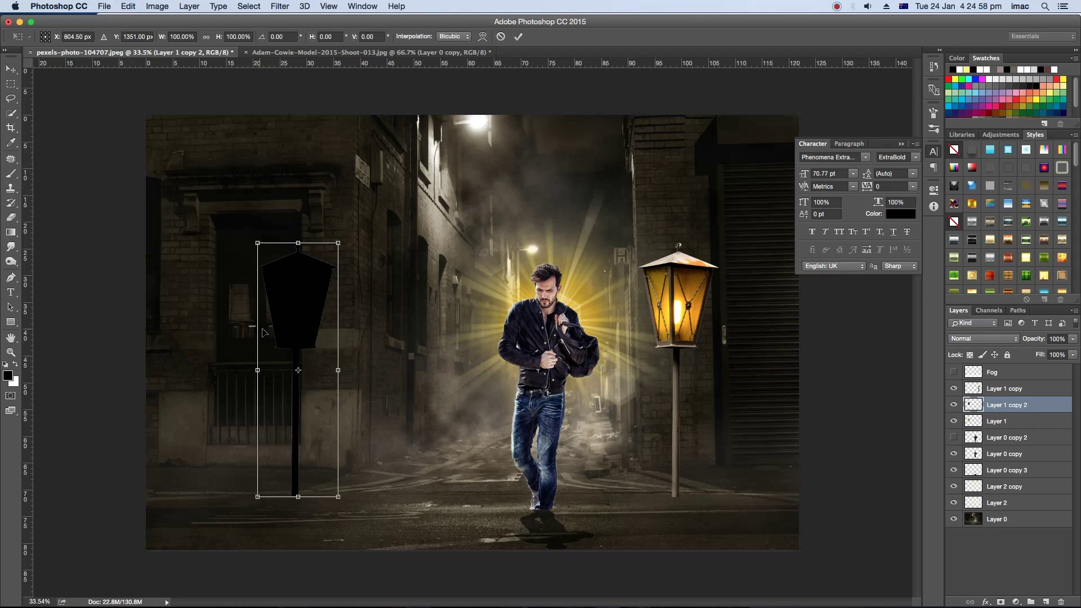
right_click(320, 265)
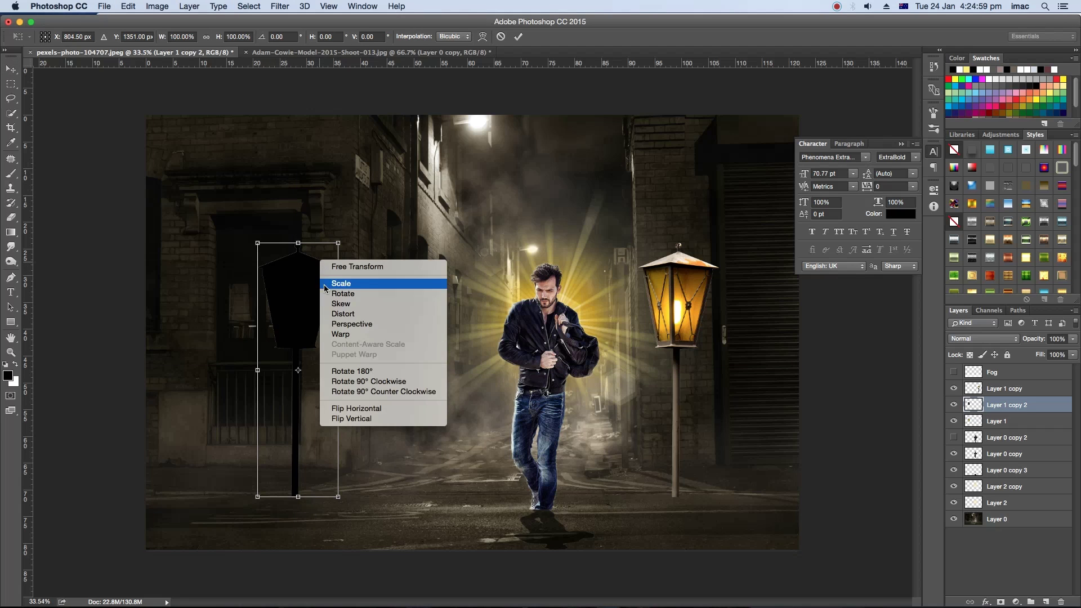
left_click(343, 313)
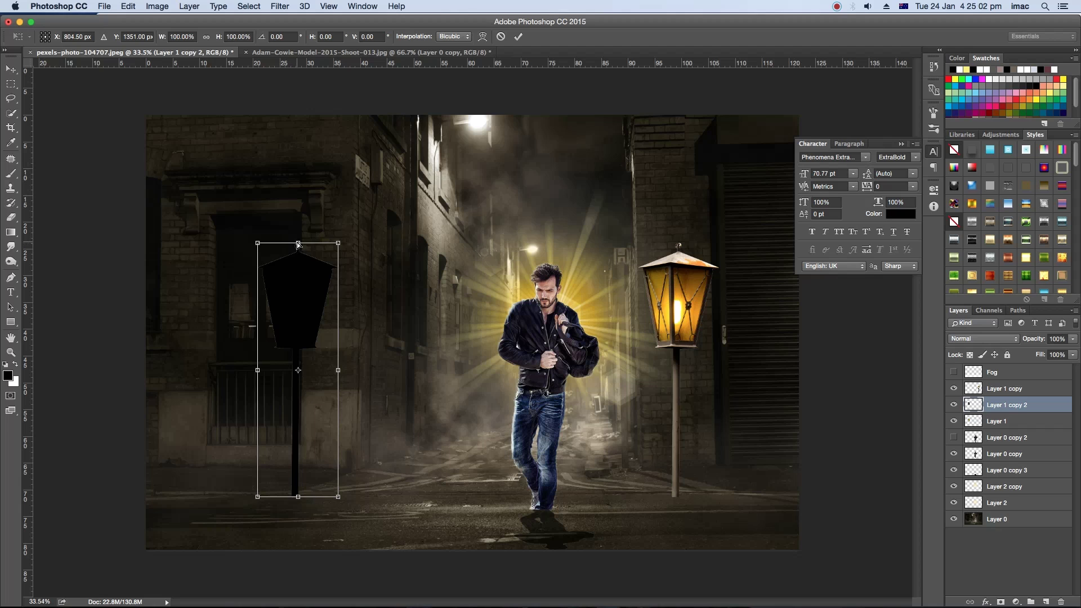
mouse_move(298, 245)
left_mouse_down()
mouse_move(277, 506)
mouse_move(251, 539)
left_mouse_up()
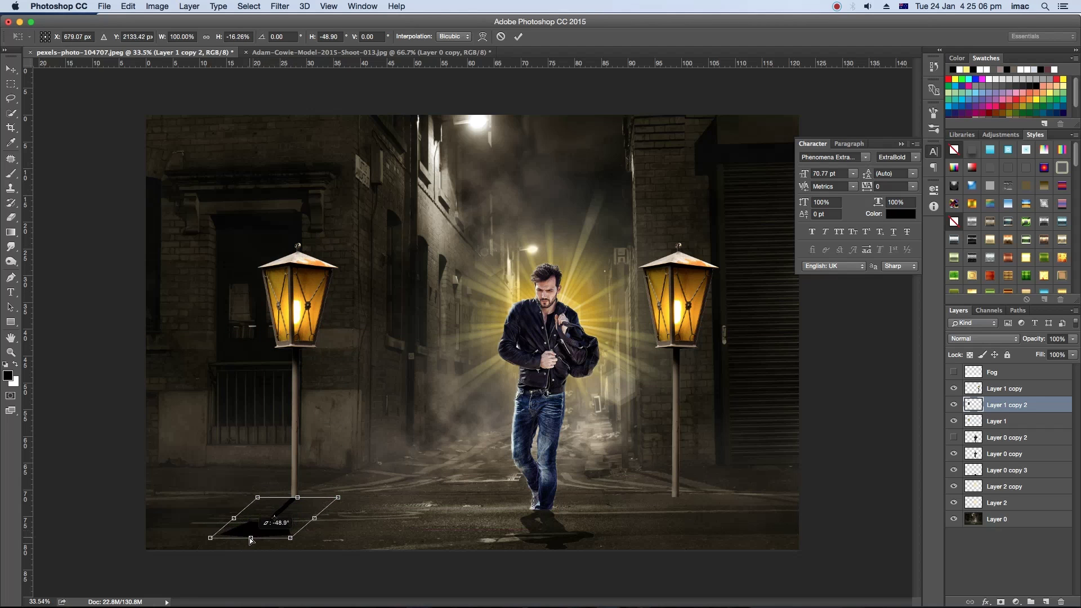
left_click_drag(251, 539, 357, 536)
key("Return")
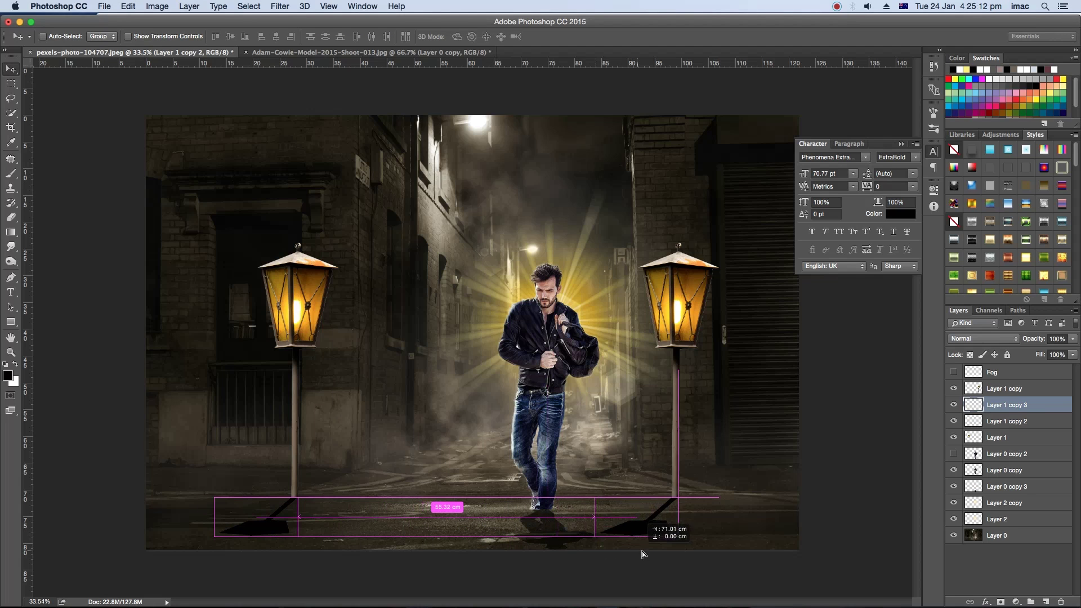
left_click_drag(357, 536, 640, 552)
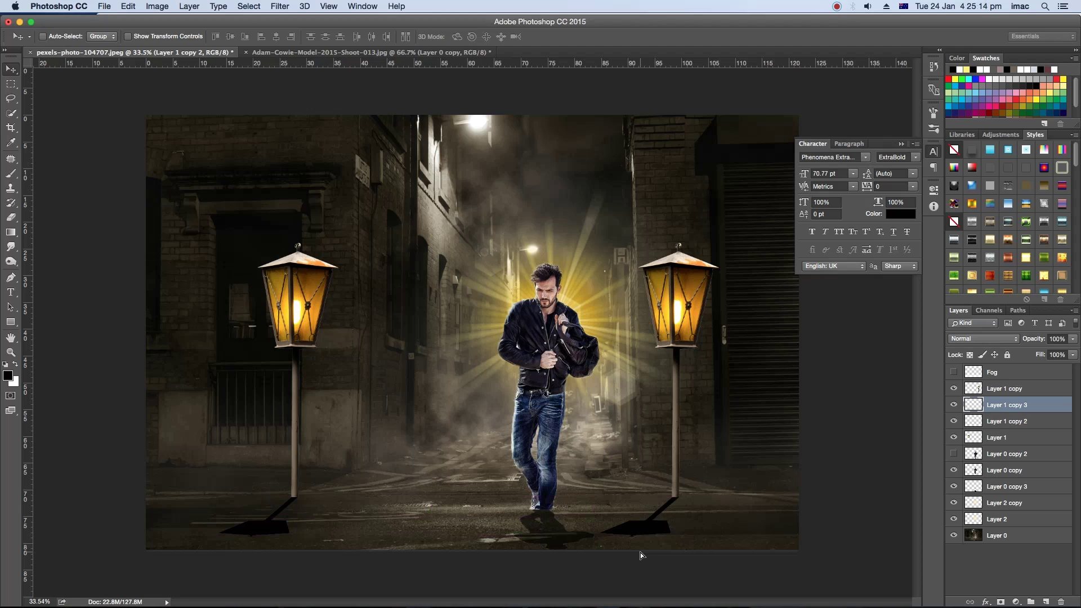
Step: Stretch the copied shadow slightly taller, flip it horizontally under the right lamp, and lower its opacity
key("ctrl+t")
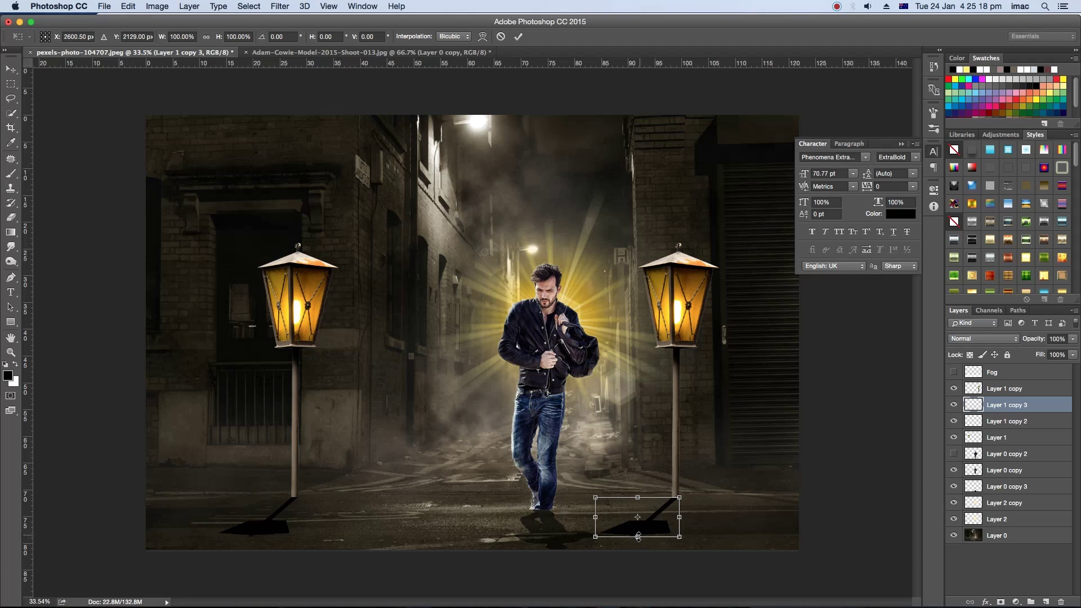
left_click_drag(638, 536, 638, 542)
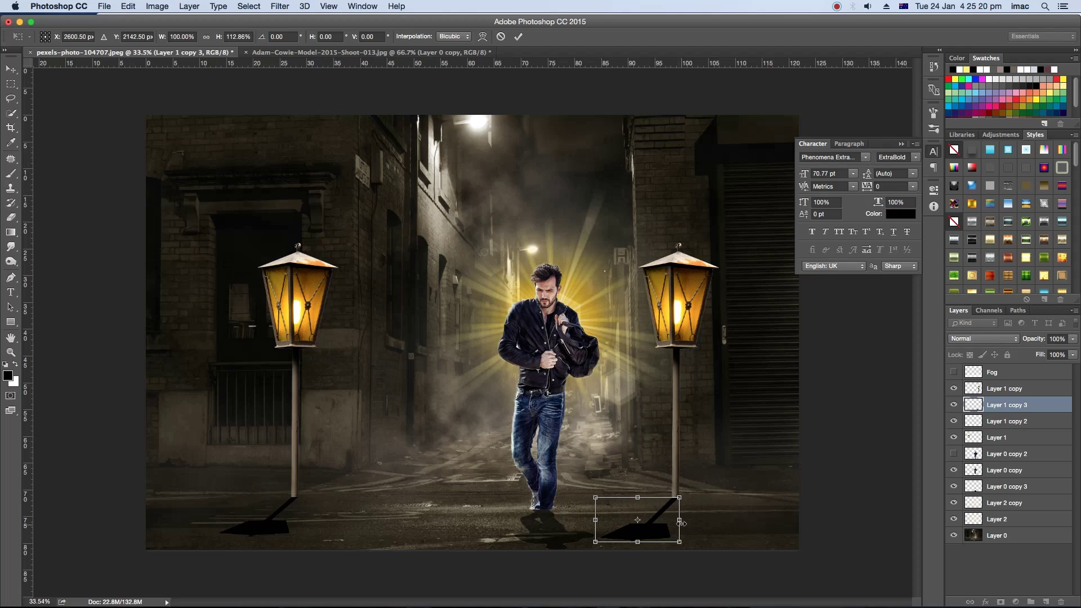
right_click(675, 520)
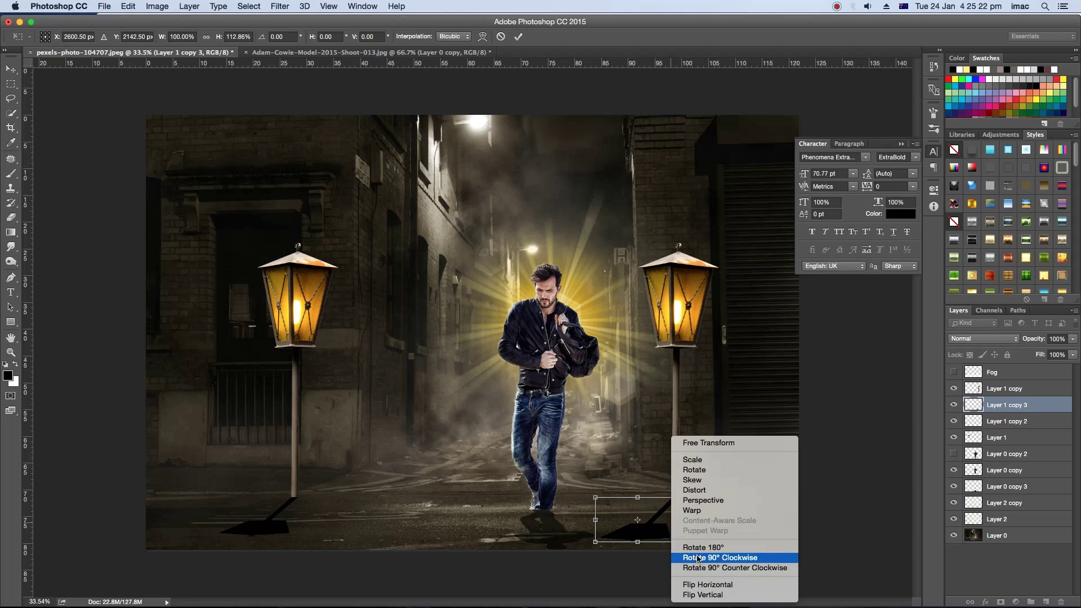
left_click(710, 585)
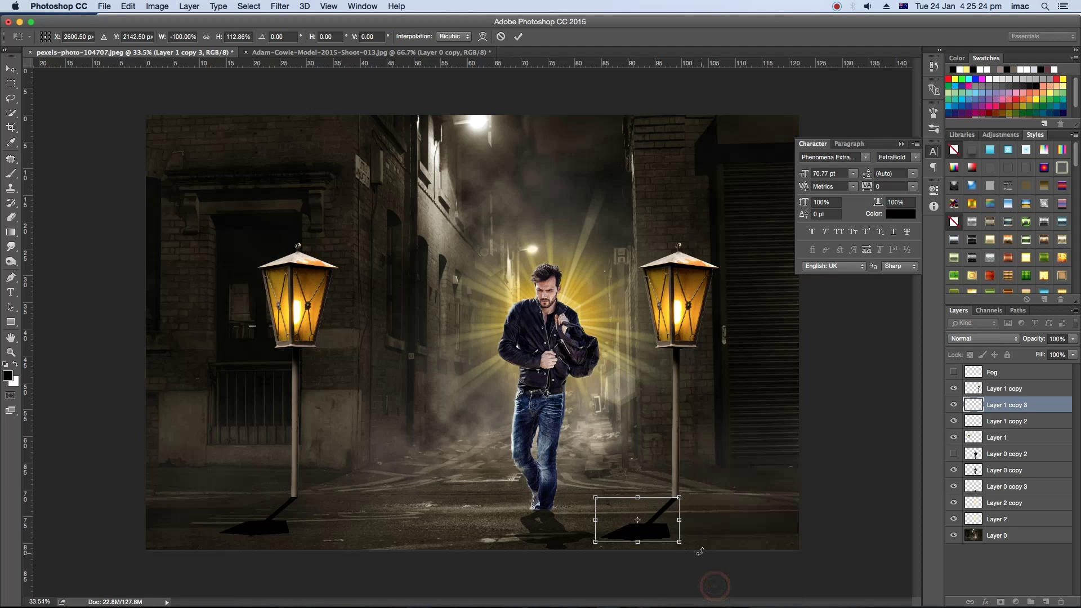
left_click_drag(650, 532, 728, 530)
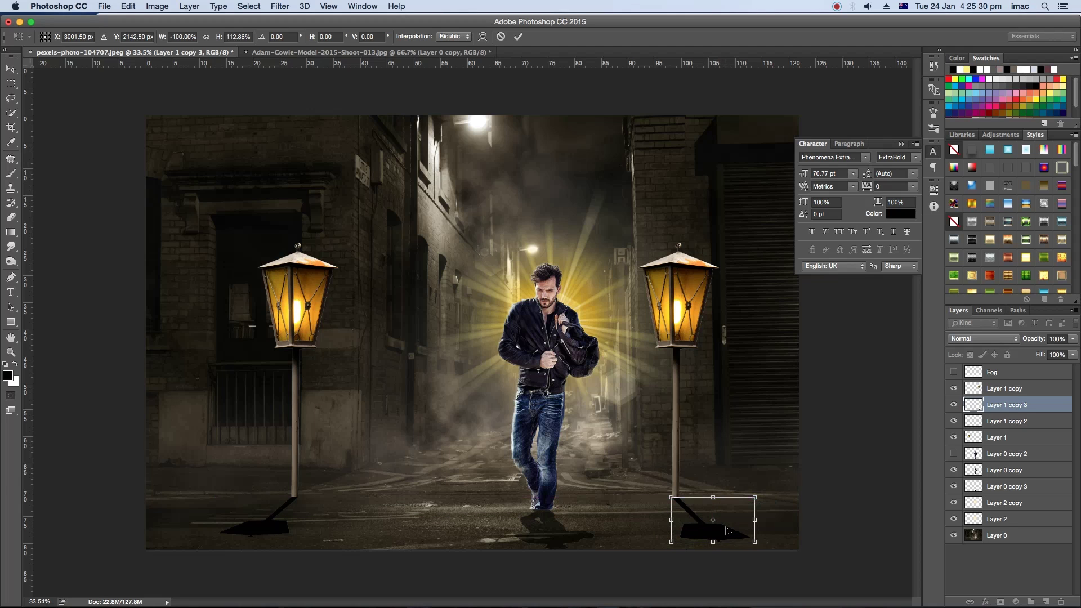
key("Return")
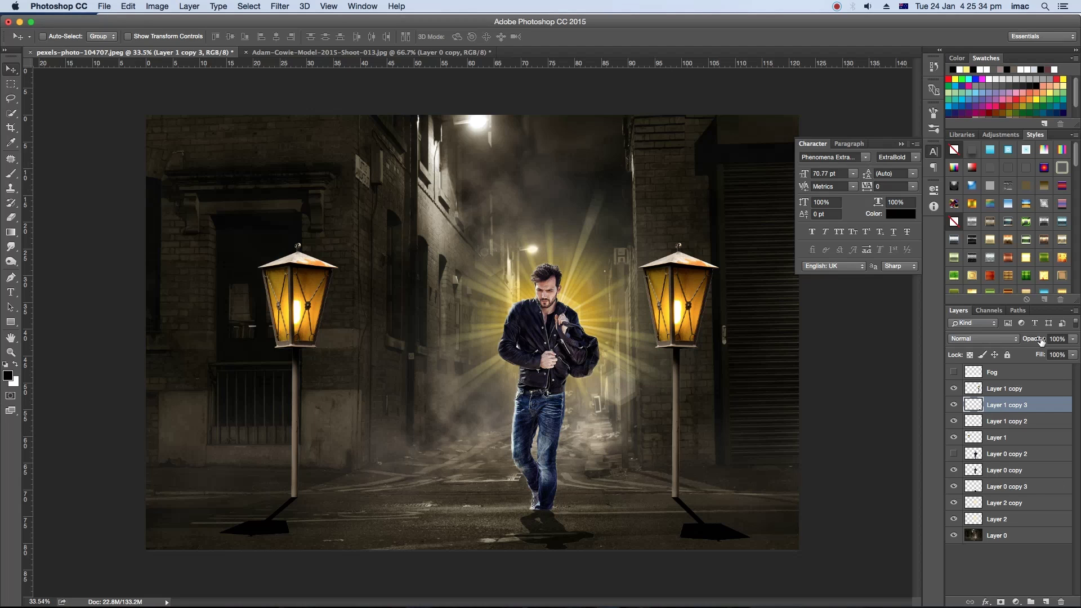
left_click_drag(1041, 340, 1038, 341)
Step: Fade the right lamp's shadow layer to roughly a third of its strength
key("Return")
left_click_drag(1037, 340, 1031, 340)
left_click(954, 405)
left_click_drag(1034, 341, 1022, 340)
Step: Fade the left lamp's shadow to about 35% and make the Fog layer visible again
left_click(1005, 427)
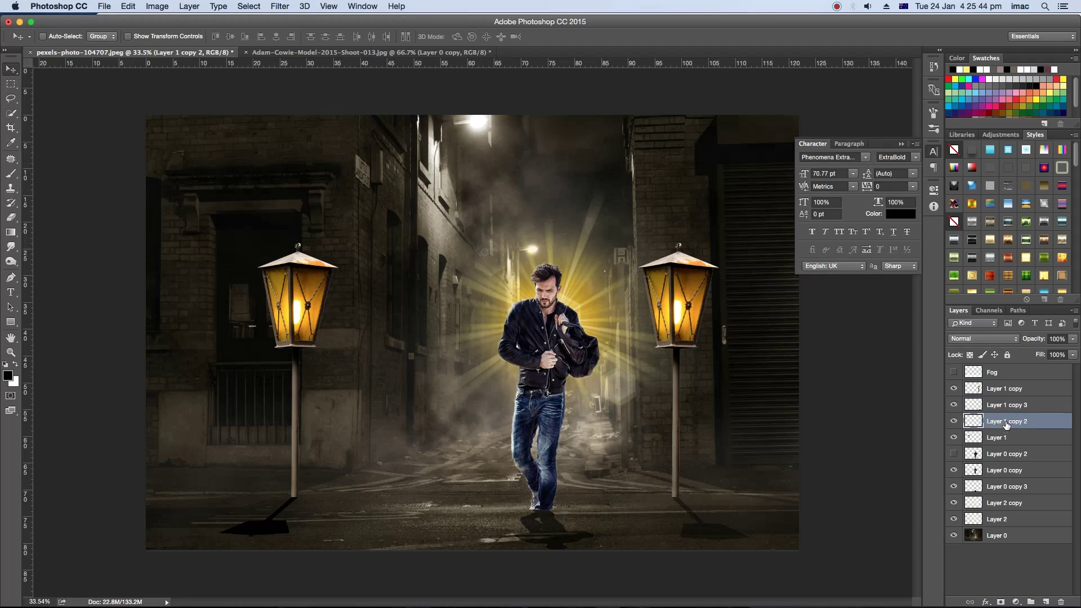
left_click_drag(1036, 339, 1007, 339)
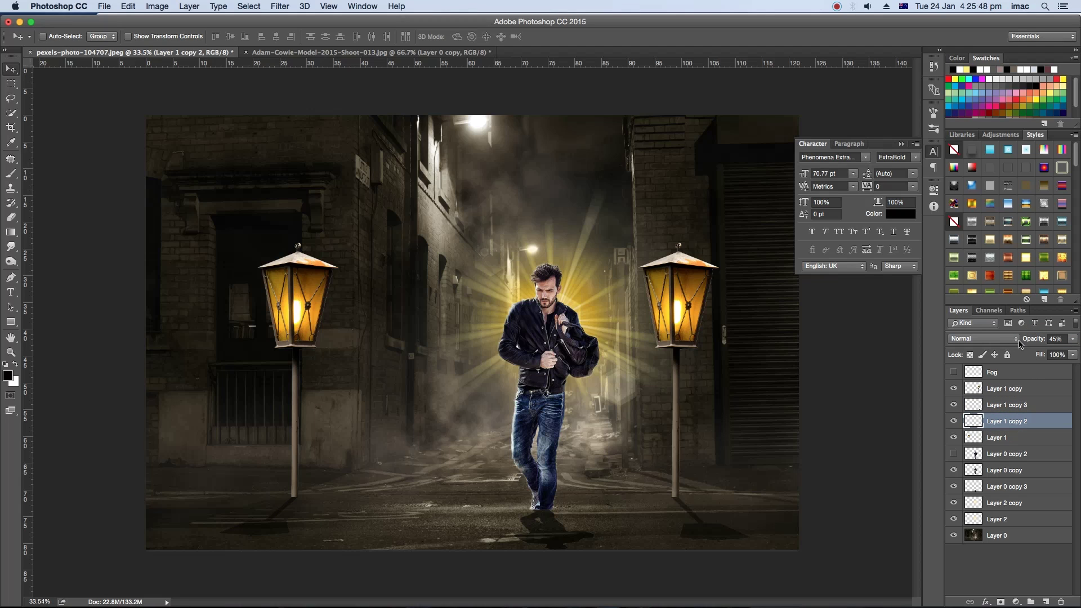
left_click_drag(1038, 340, 1031, 340)
left_click(1015, 411)
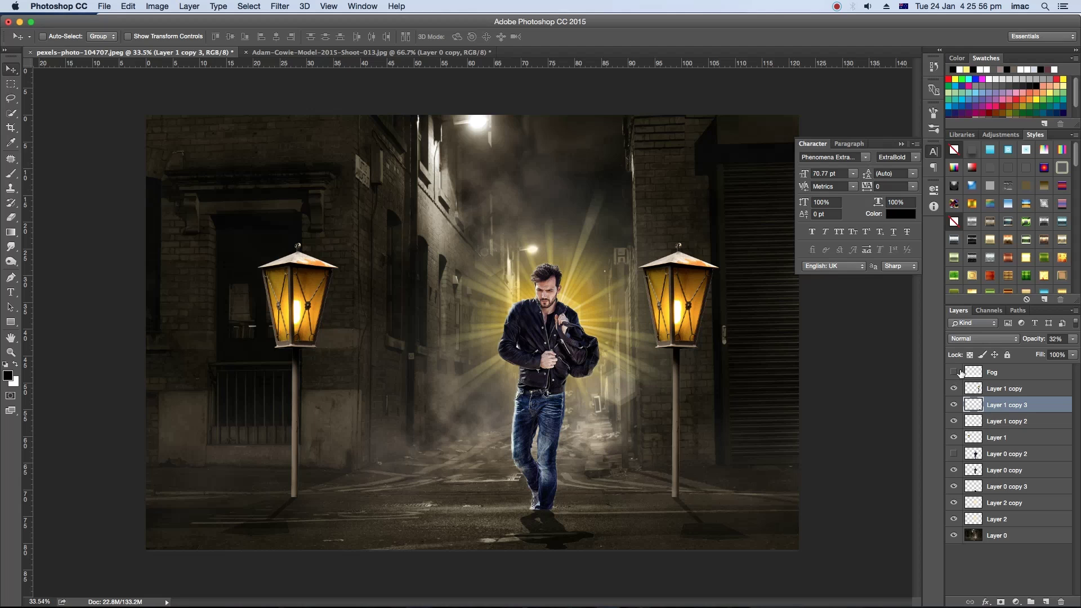
left_click(954, 372)
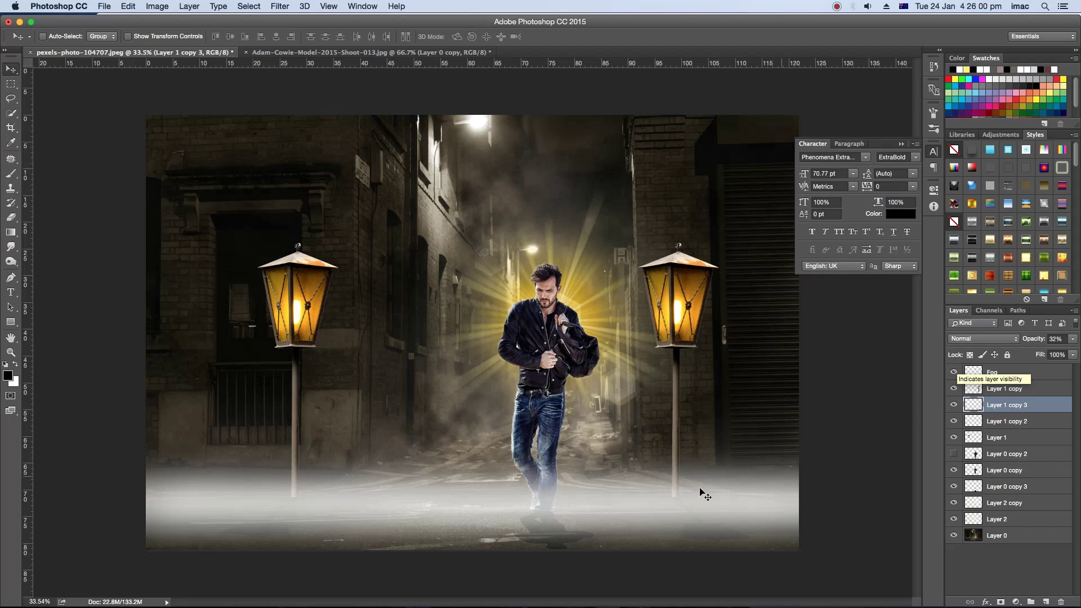
Step: Select the Fog layer and drop its opacity to 83%
key("ctrl+t")
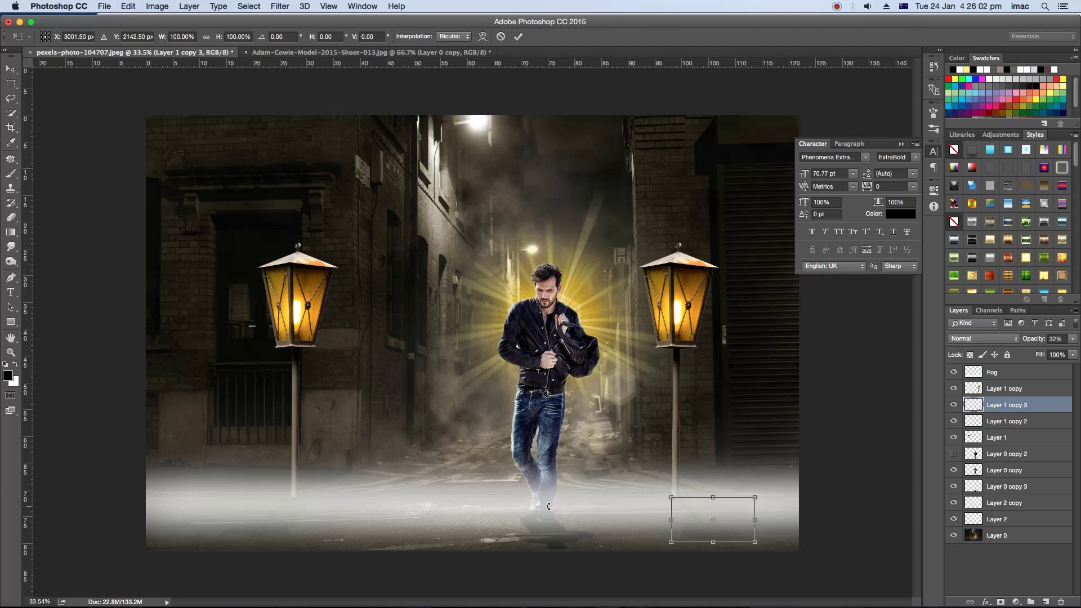
key("Return")
left_click(1024, 376)
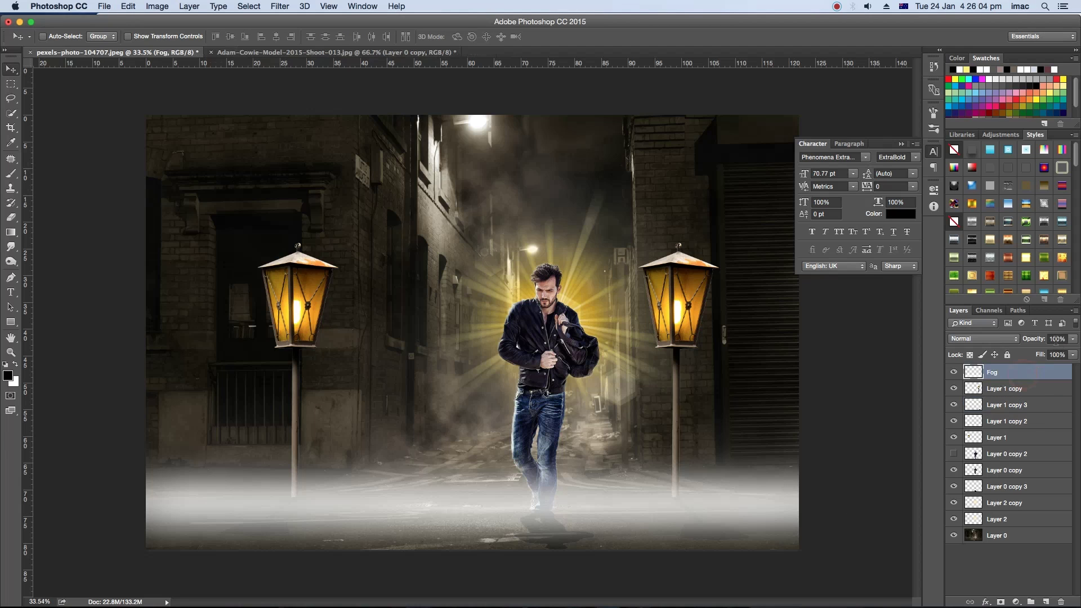
left_click_drag(1043, 340, 1034, 342)
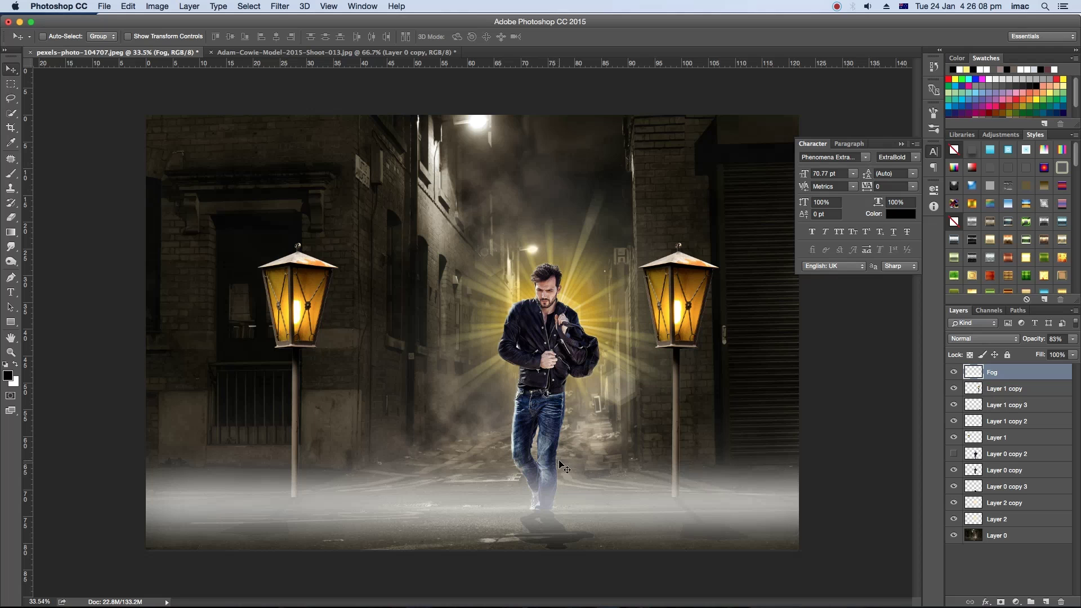
scroll(551, 303, "up", 3)
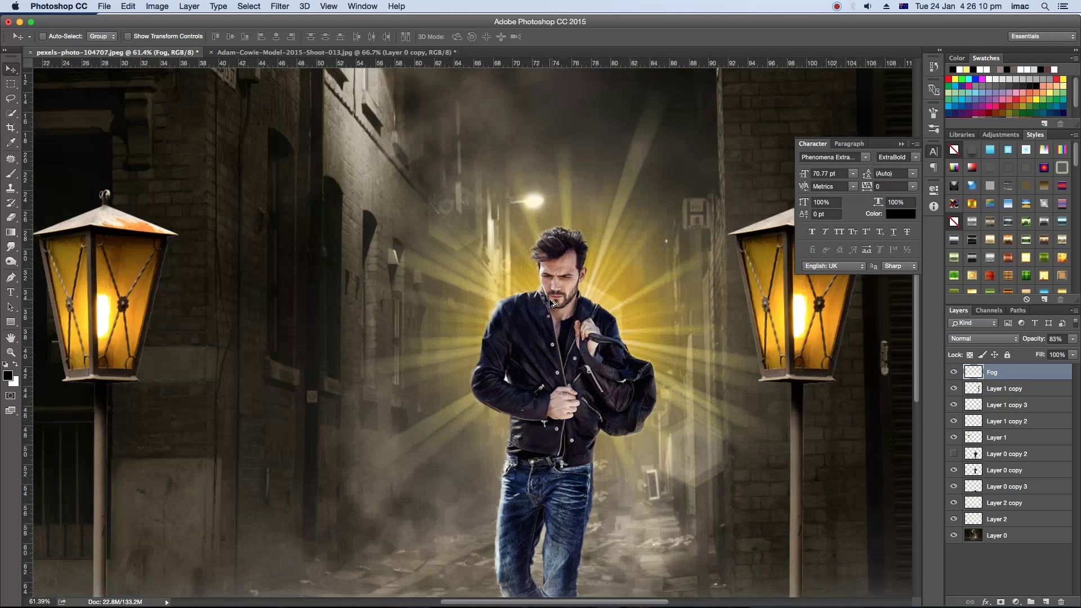
scroll(552, 303, "down", 3)
scroll(551, 303, "down", 1)
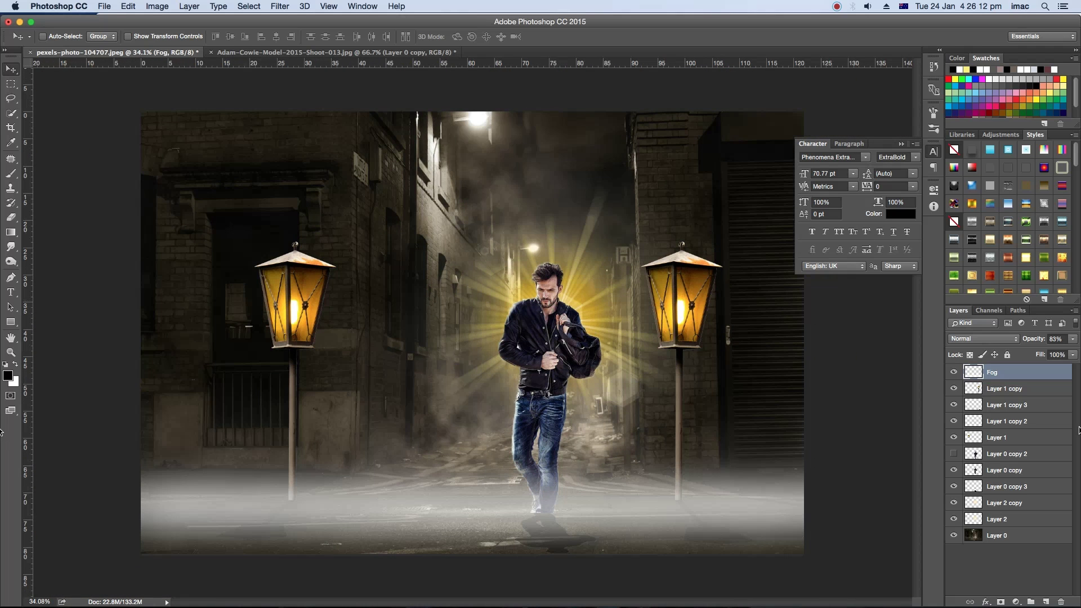
Step: Add a Curves adjustment that deepens blacks and brightens highlights, then toggle it to compare
left_click(1016, 602)
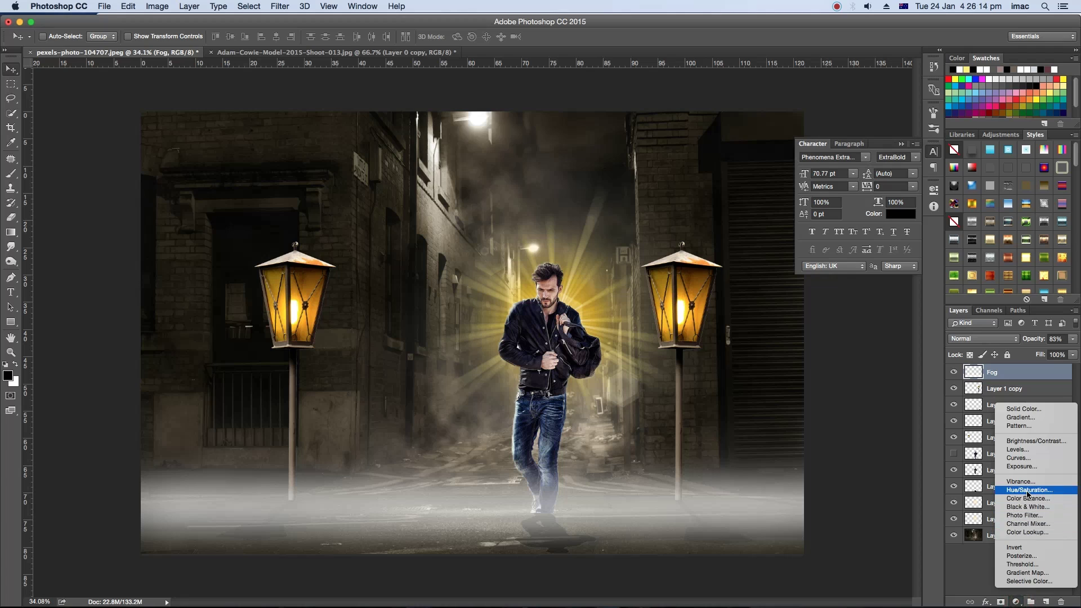
left_click(1030, 459)
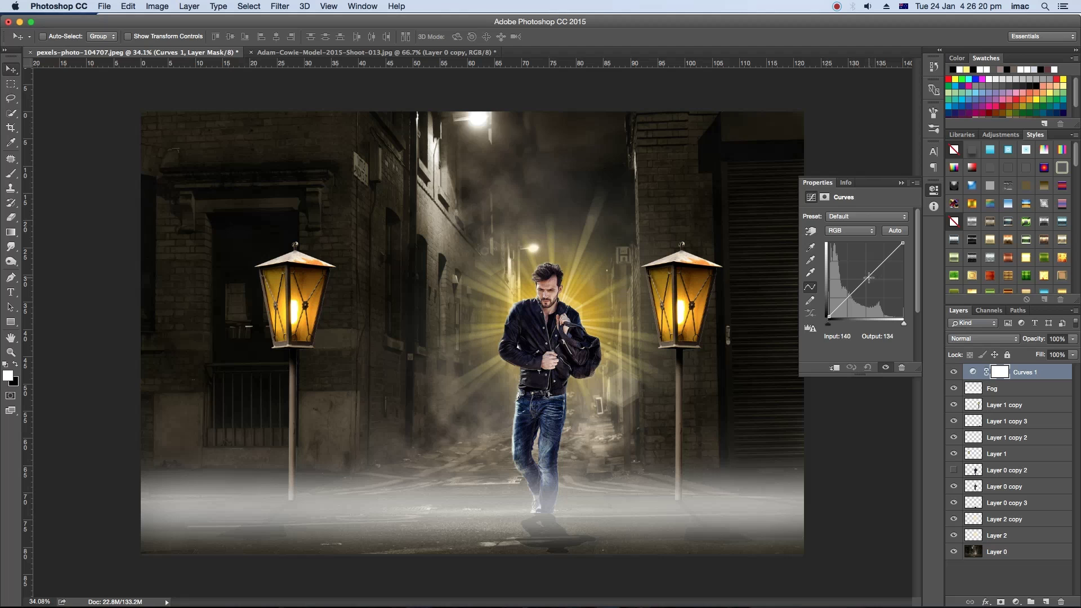
left_click_drag(866, 279, 871, 282)
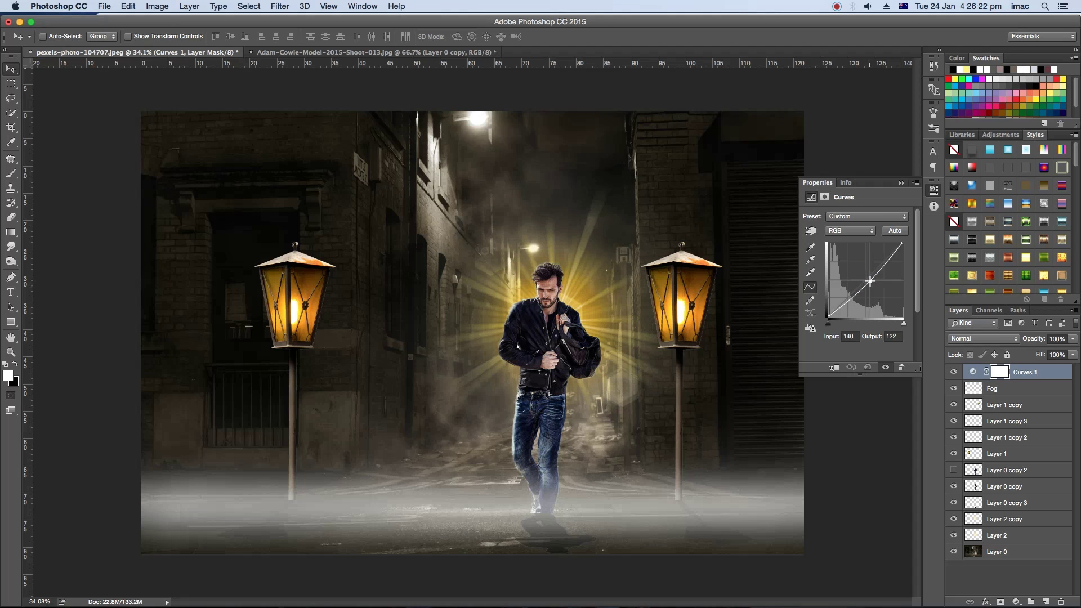
left_click_drag(871, 282, 870, 282)
left_click_drag(903, 243, 898, 240)
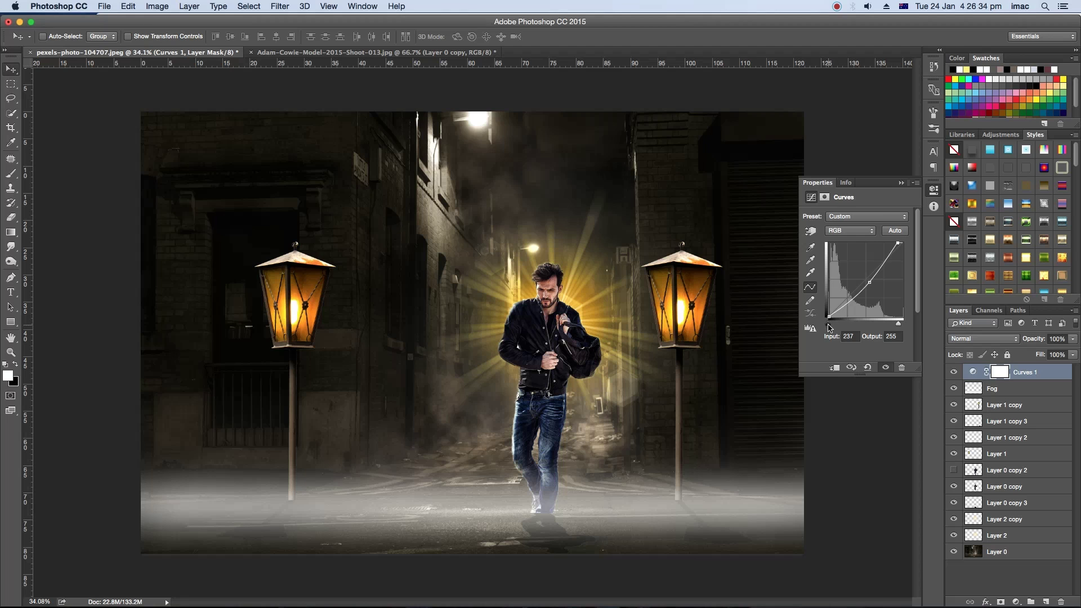
left_click_drag(828, 317, 831, 317)
left_click(901, 183)
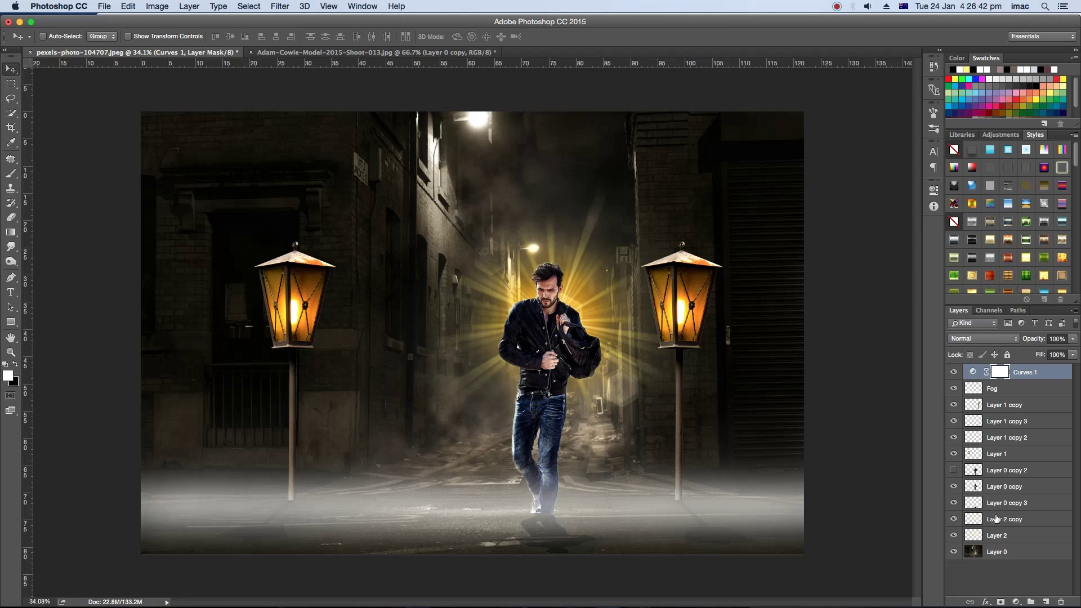
left_click(952, 371)
left_click(952, 372)
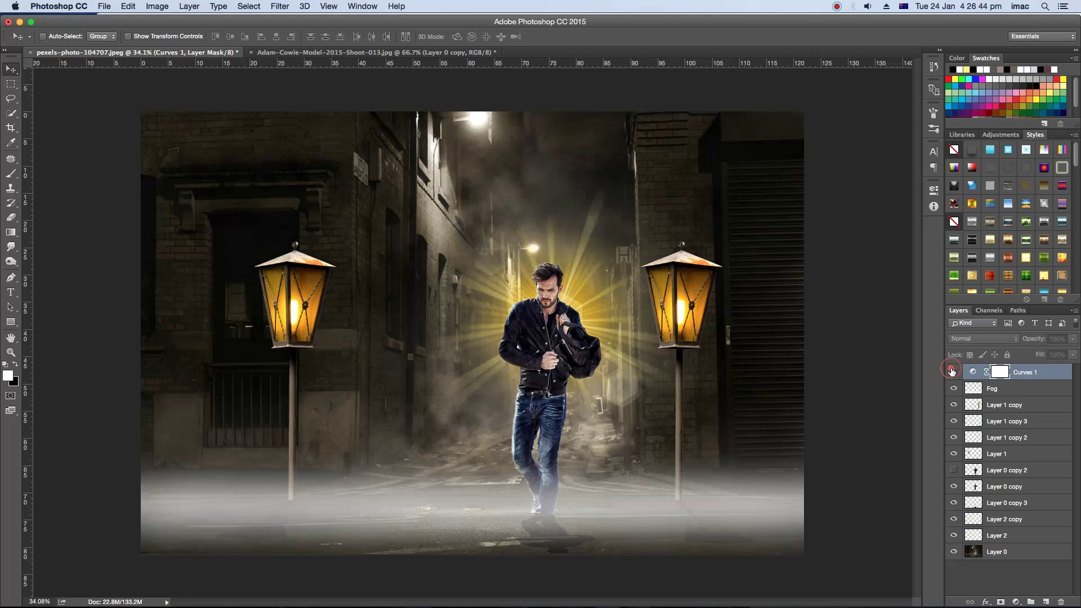
left_click(952, 372)
left_click(1016, 601)
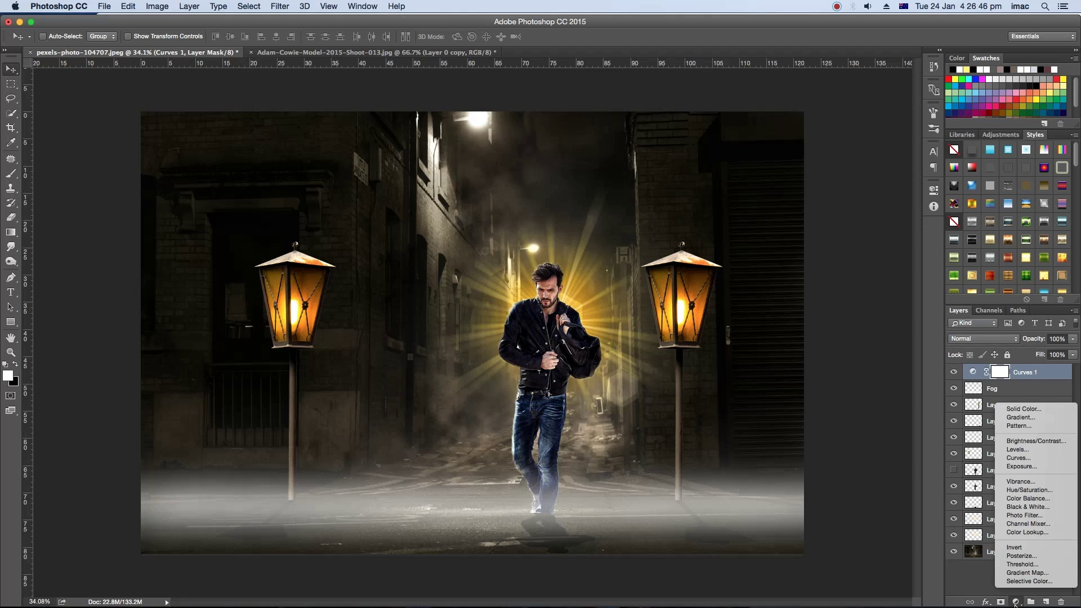
Step: Add a Levels adjustment with the white input pulled in to about 227, then hide it to compare
left_click(1018, 449)
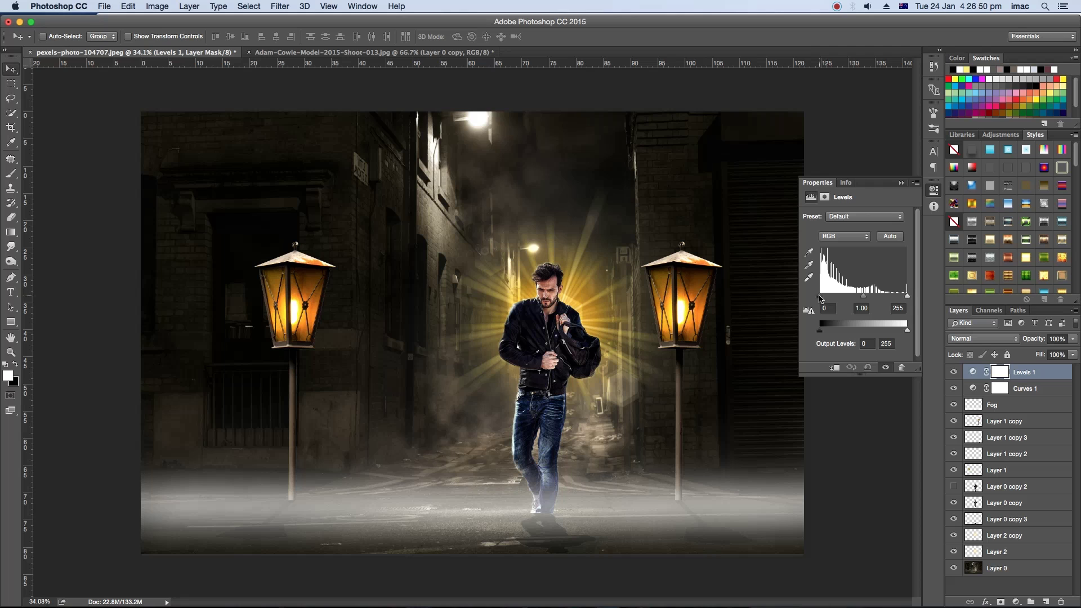
left_click_drag(819, 298, 821, 299)
left_click_drag(864, 296, 858, 297)
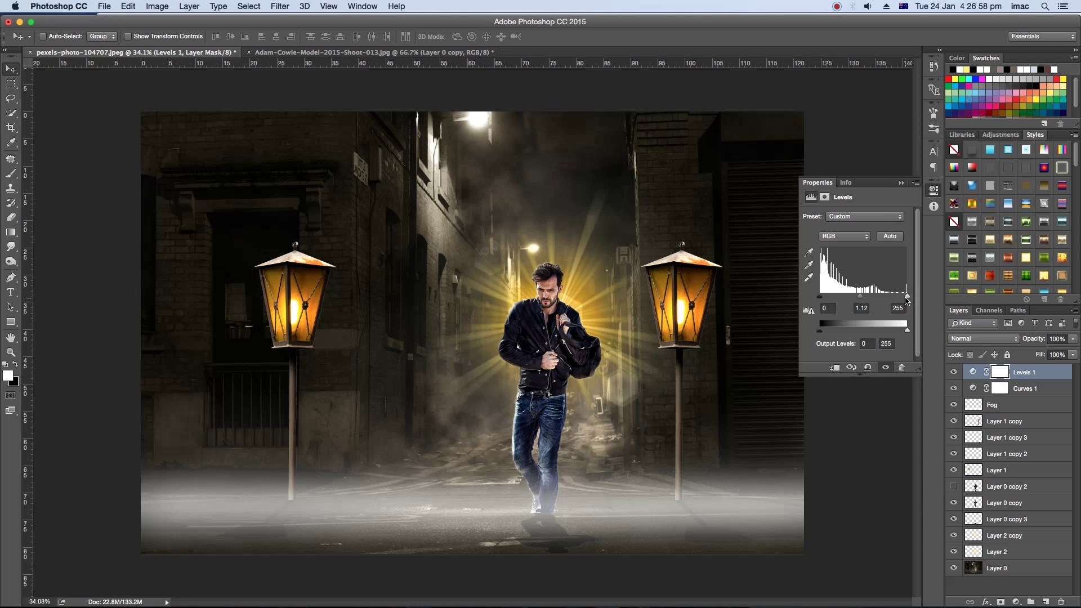
left_click_drag(906, 297, 860, 297)
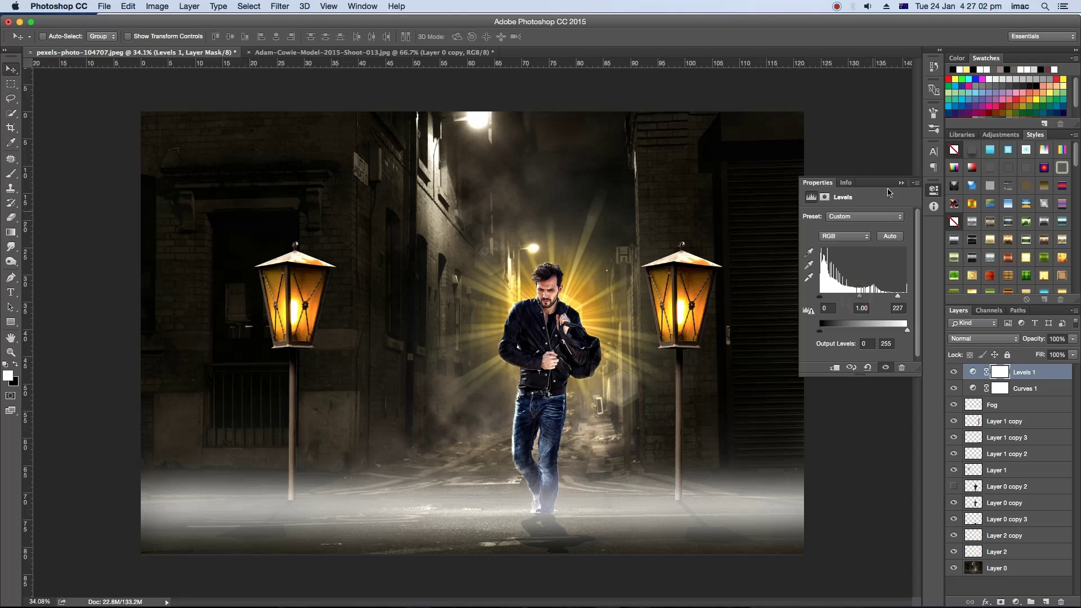
left_click(901, 183)
left_click(953, 372)
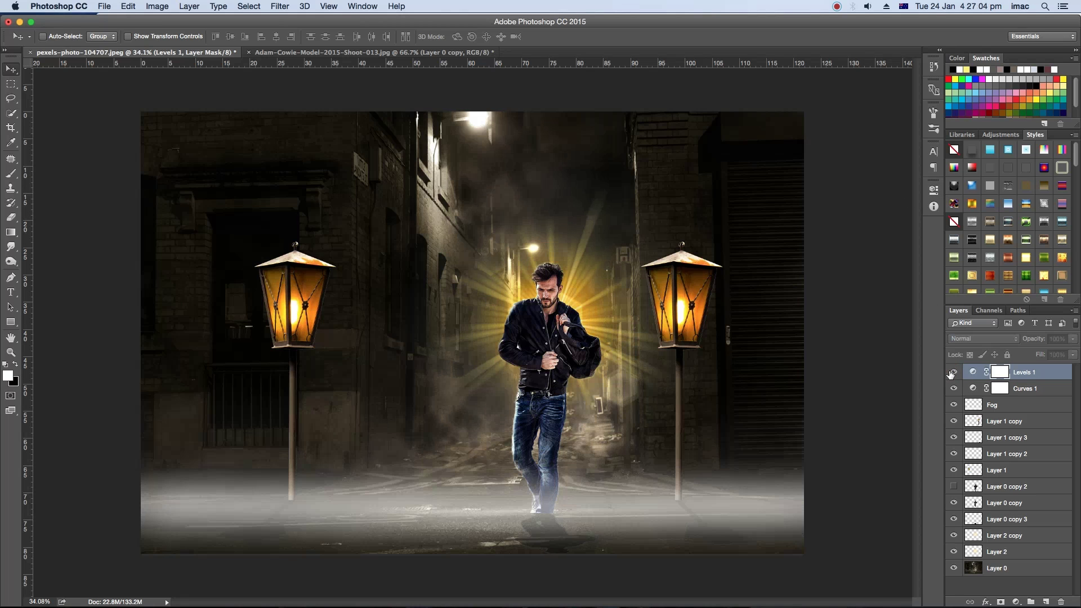
Step: Add a Color Balance adjustment and tune its midtones' cyan–red and blue balance
left_click(1016, 601)
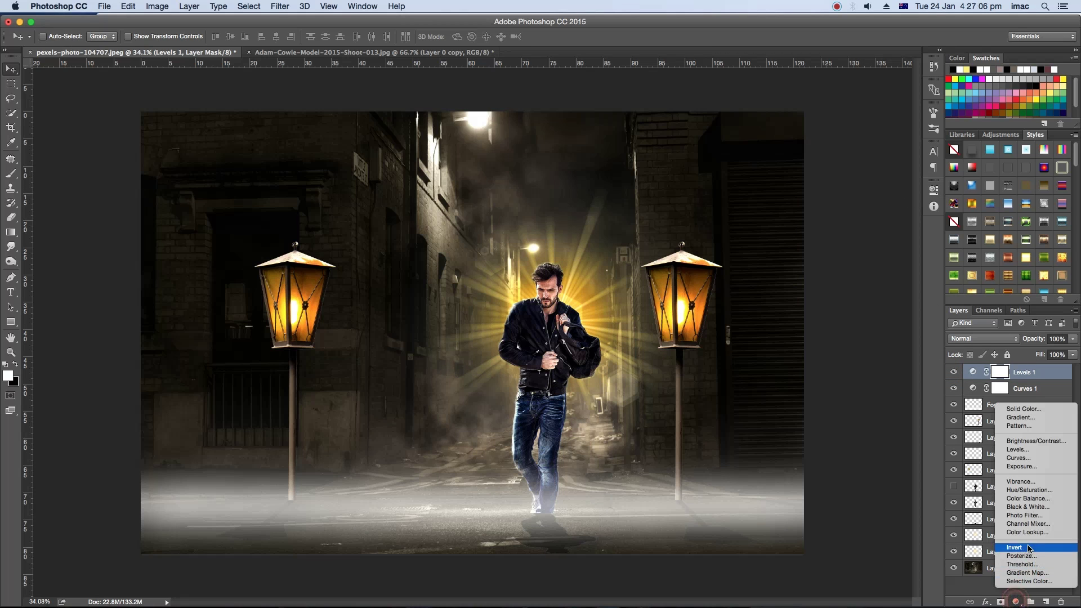
left_click(1028, 499)
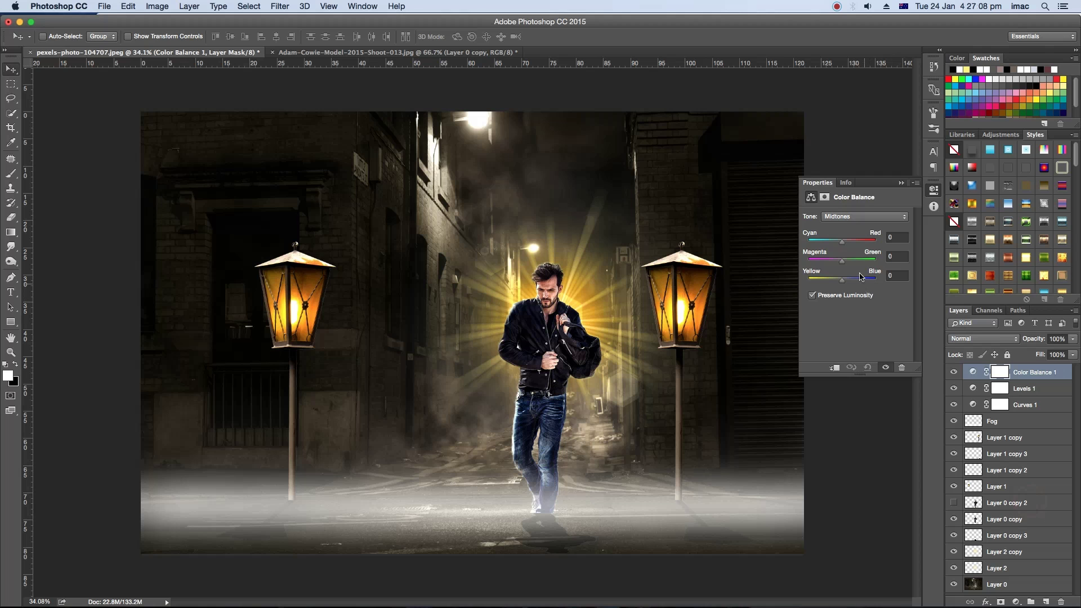
left_click_drag(844, 246, 836, 245)
mouse_move(826, 244)
left_mouse_down()
mouse_move(804, 239)
mouse_move(831, 264)
left_mouse_up()
mouse_move(843, 279)
left_mouse_down()
mouse_move(824, 281)
mouse_move(842, 279)
left_mouse_up()
mouse_move(818, 244)
left_mouse_down()
mouse_move(849, 243)
mouse_move(826, 241)
mouse_move(836, 282)
left_mouse_up()
Step: Tint the Color Balance shadows toward cyan and slightly toward magenta
left_click(843, 217)
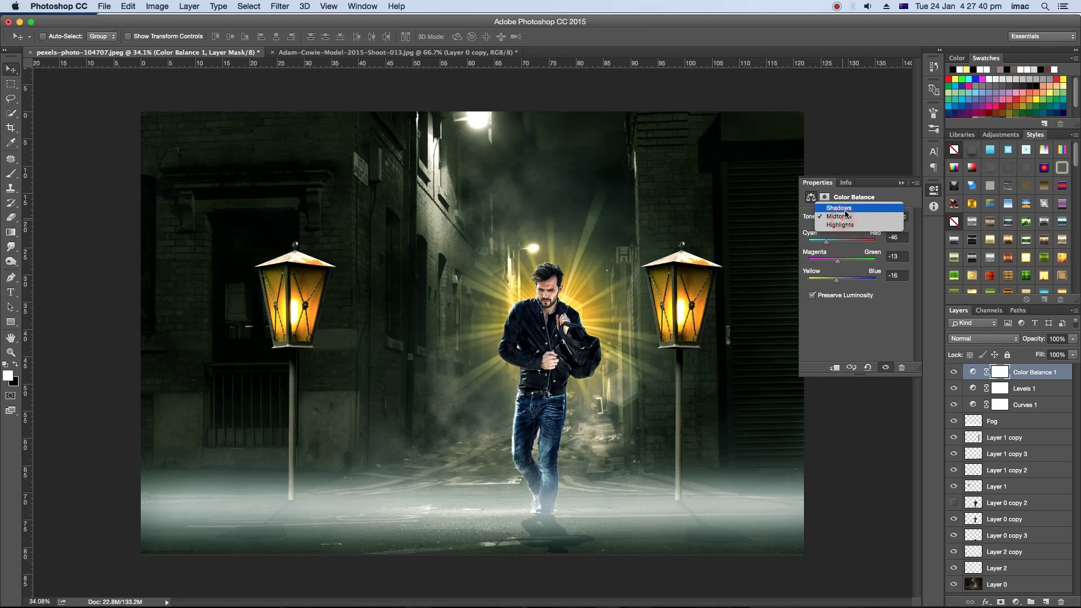
left_click(847, 206)
left_click(840, 247)
left_click_drag(840, 246, 845, 246)
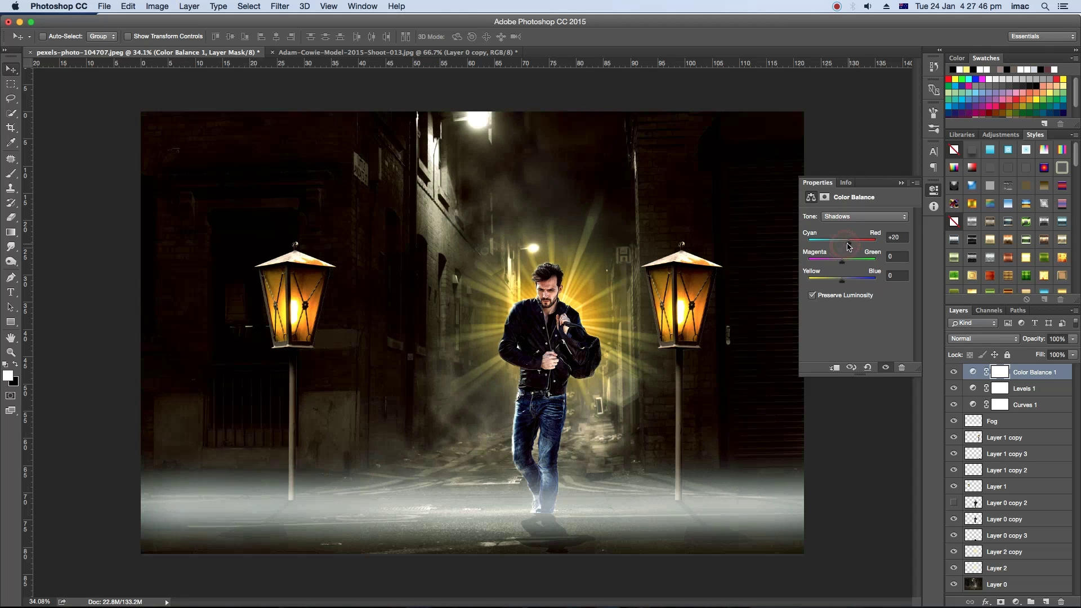
left_click_drag(845, 247, 840, 246)
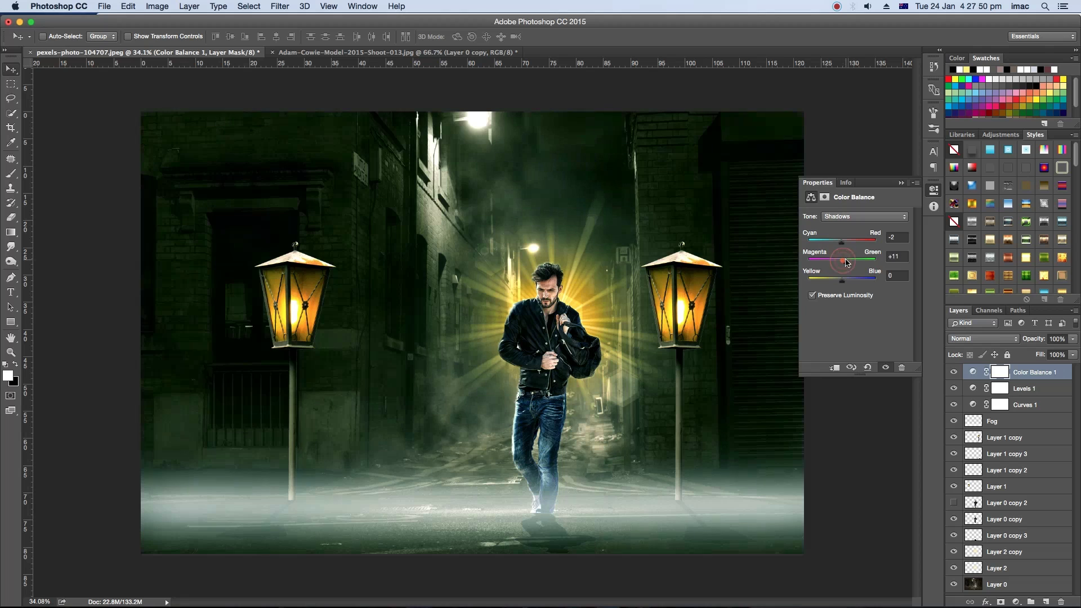
left_click_drag(842, 262, 835, 284)
Step: Add a touch of blue and magenta to the highlights, then toggle the layer to compare
left_click(846, 218)
left_click(844, 236)
left_click_drag(842, 278, 844, 280)
left_click_drag(842, 264, 843, 246)
left_click(901, 183)
left_click(953, 373)
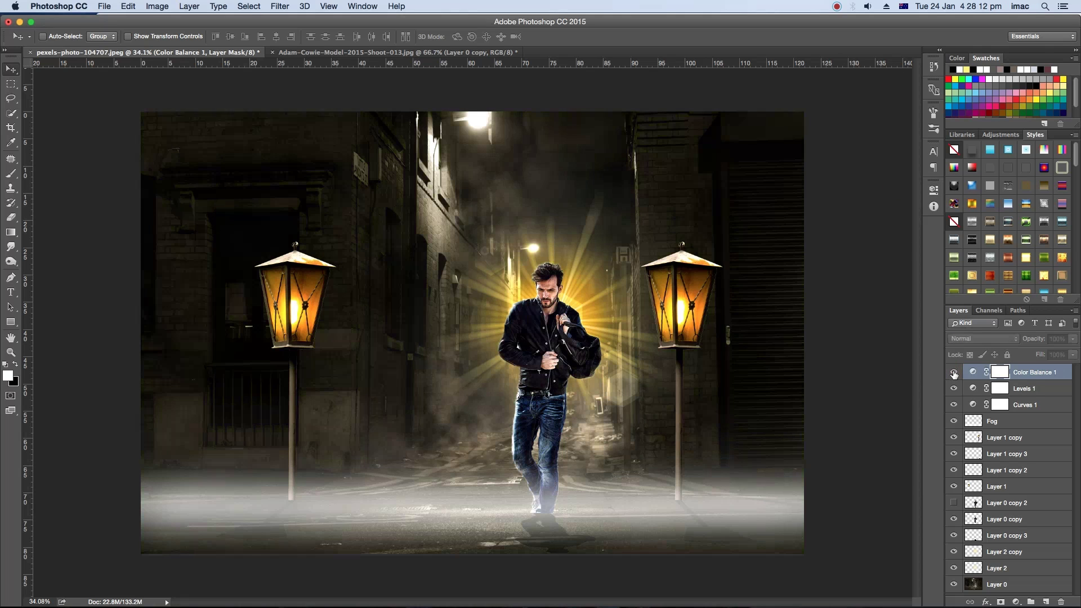
left_click(954, 374)
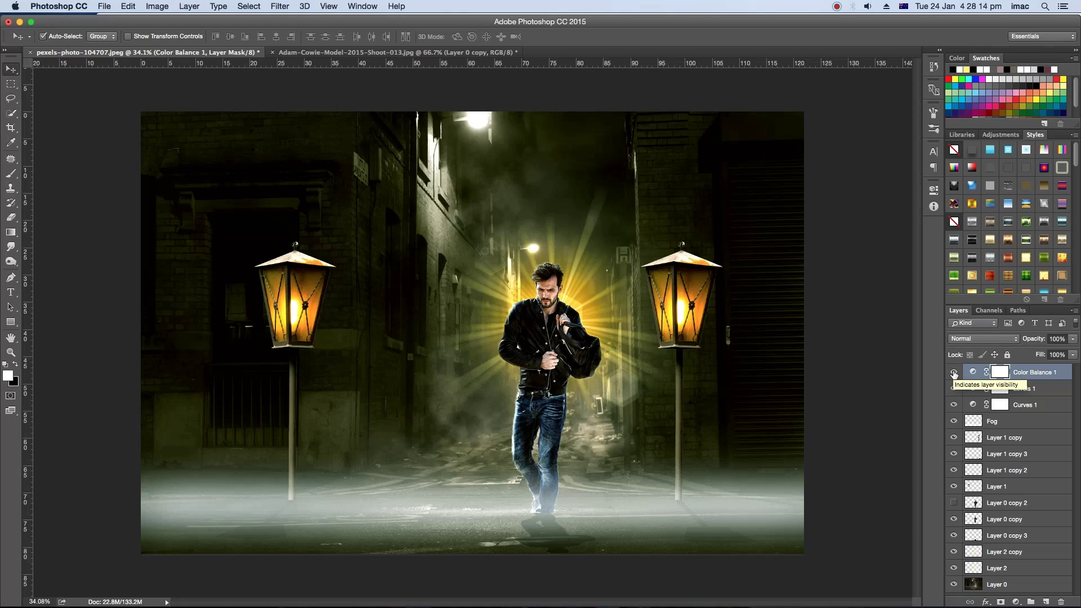
Step: Stamp all visible layers into a new top Layer 3 and launch Color Efex Pro 4 on it
key("ctrl+shift+alt+e")
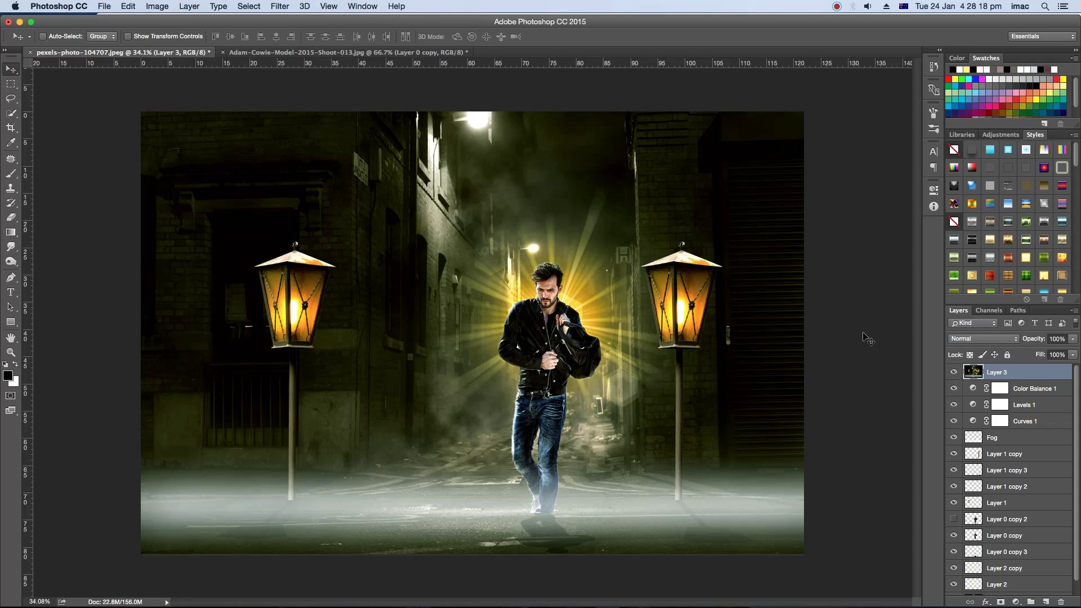
left_click(280, 7)
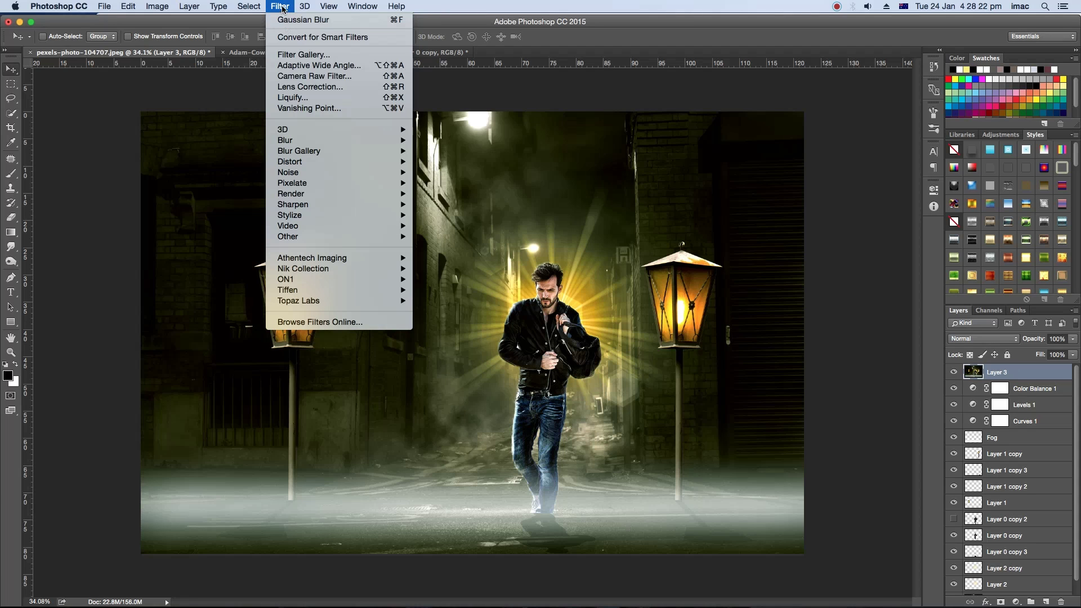
mouse_move(302, 269)
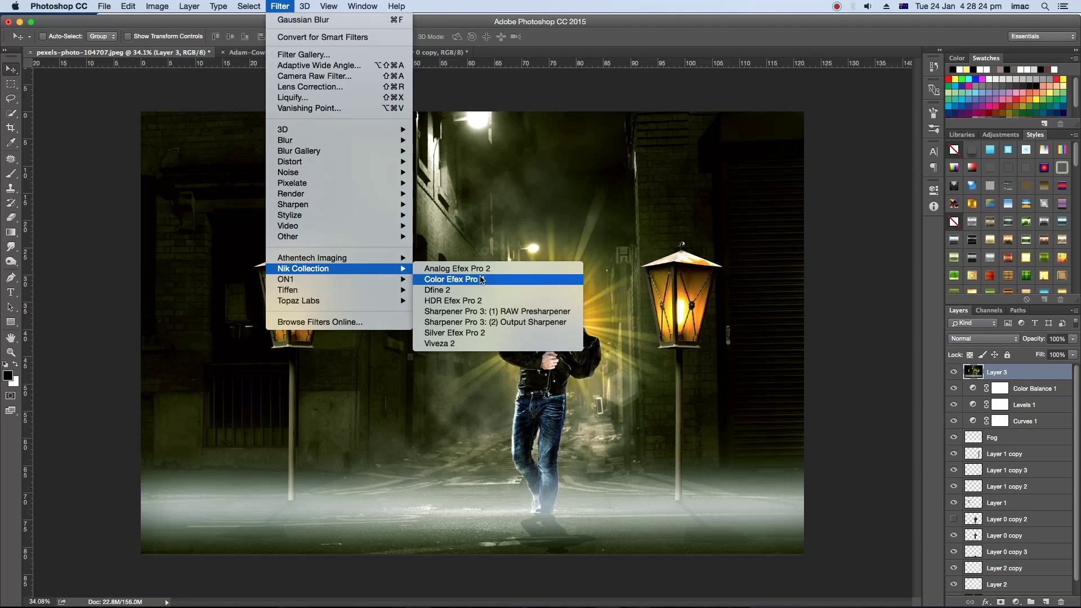
left_click(471, 281)
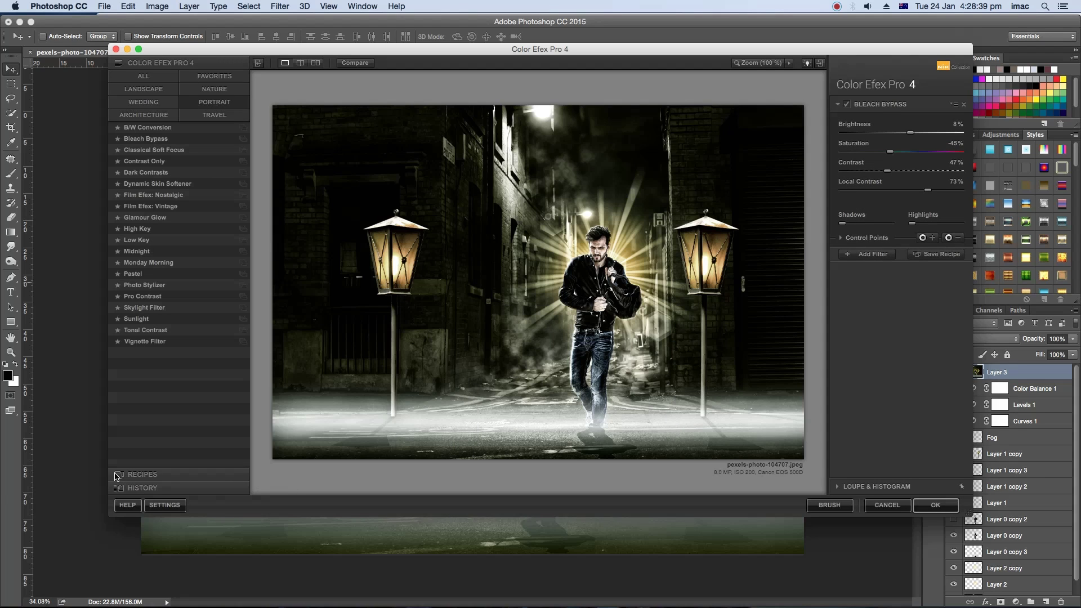
Step: Preview the first saved recipes: recipe 1, recipe 3, Black Gold, Bleached Portrait and Glowing Fade
left_click(115, 474)
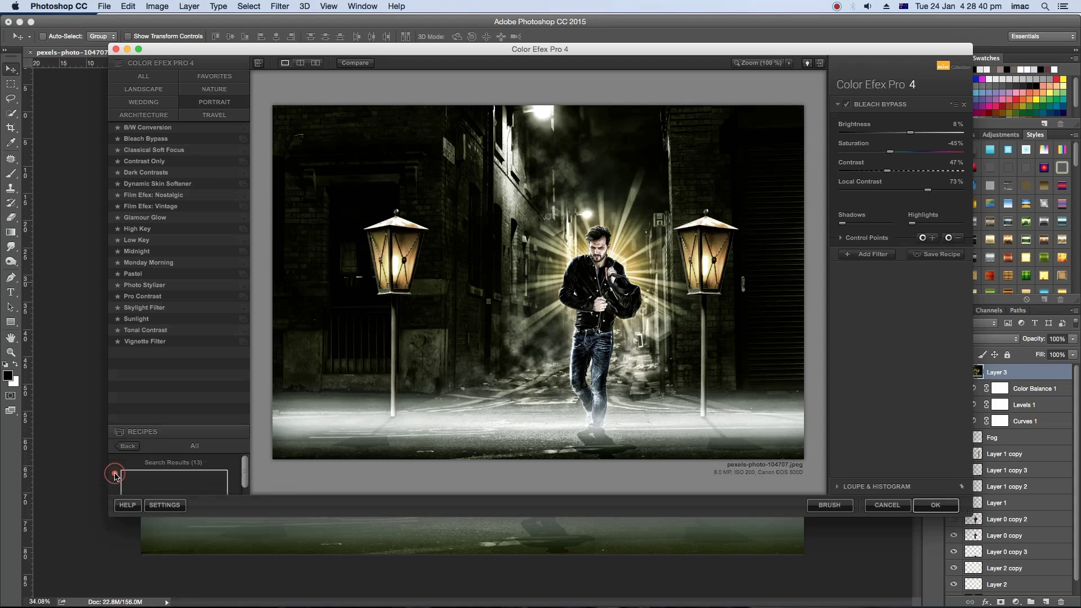
left_click(178, 163)
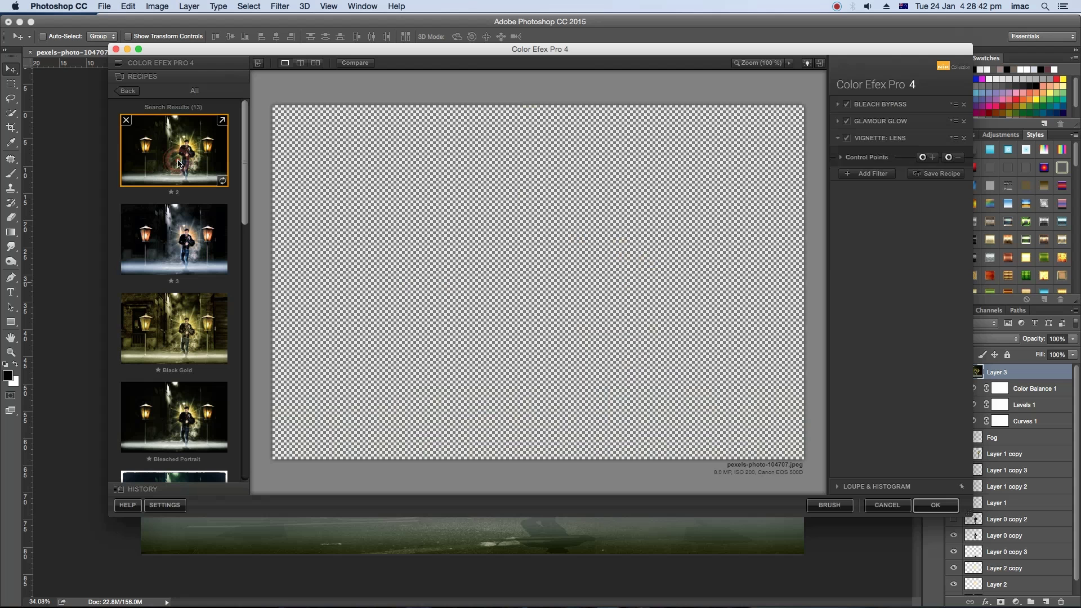
left_click(189, 246)
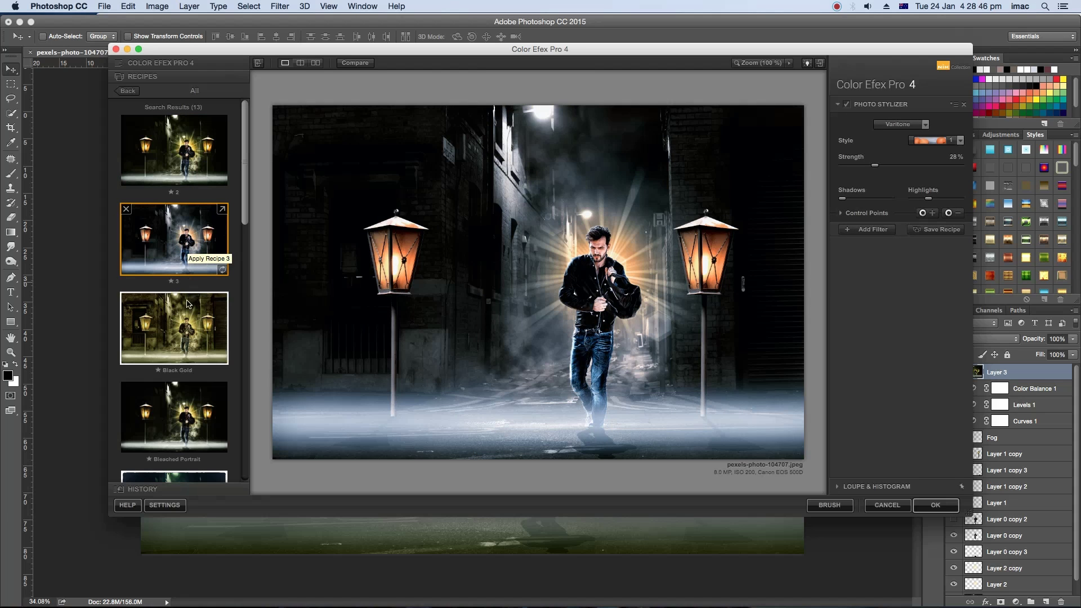
left_click(191, 324)
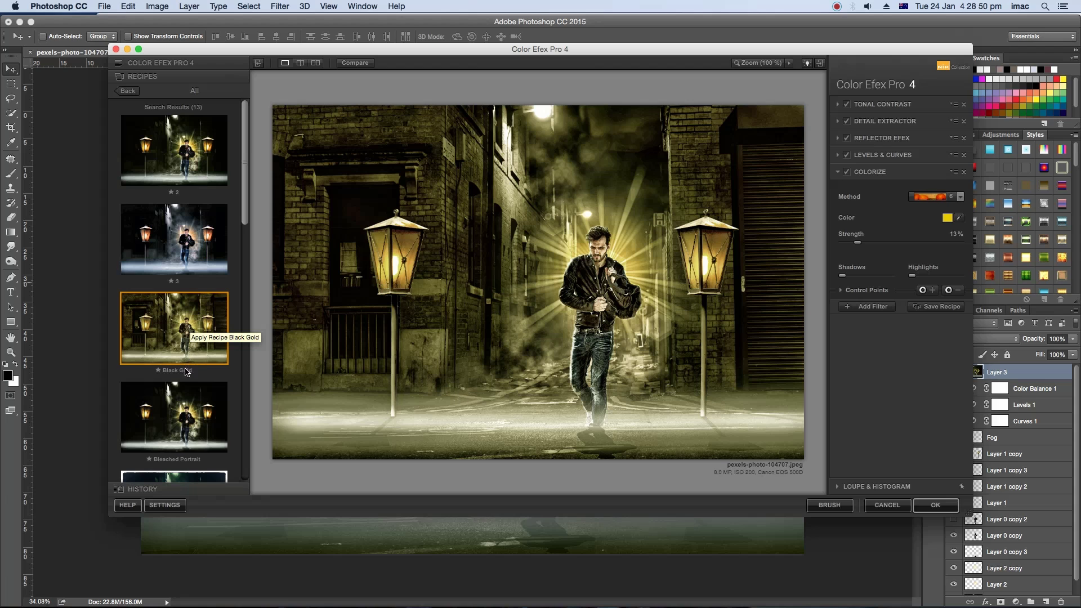
left_click(181, 400)
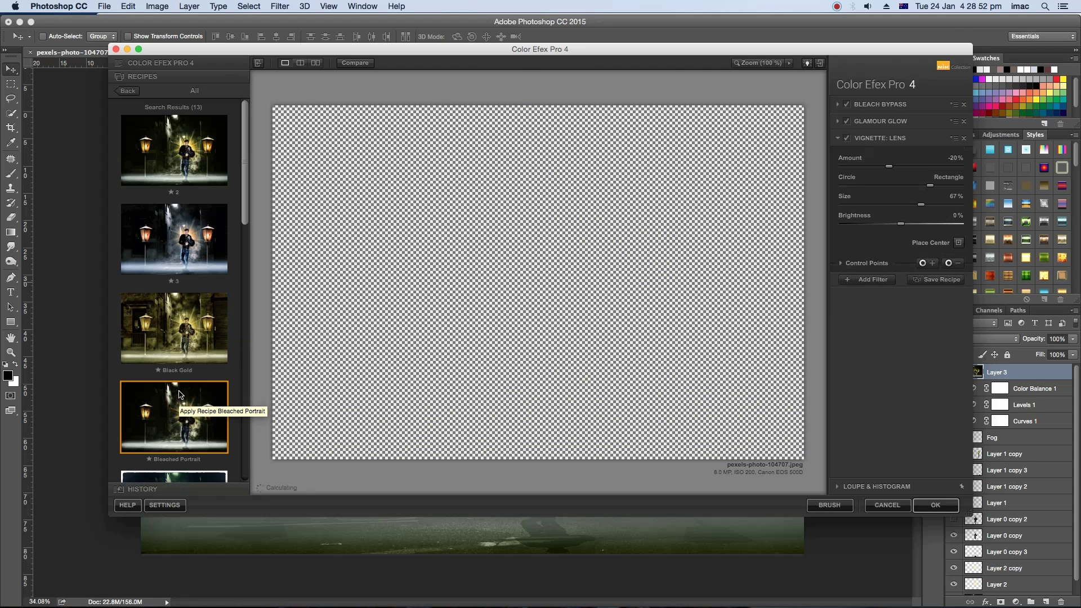
scroll(181, 394, "down", 2)
scroll(180, 417, "down", 2)
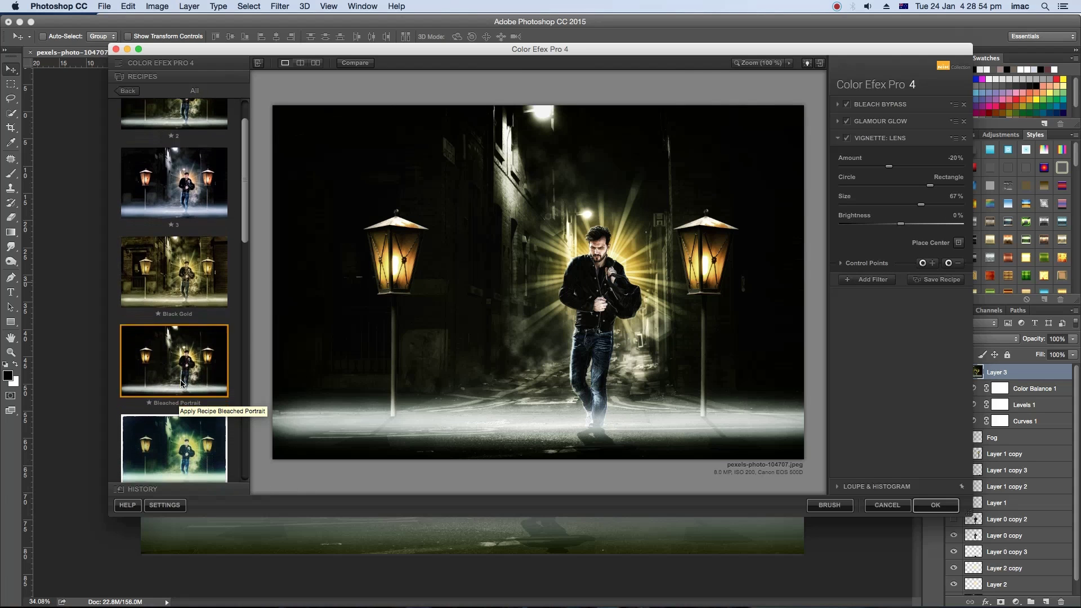
scroll(180, 428, "down", 1)
left_click(180, 443)
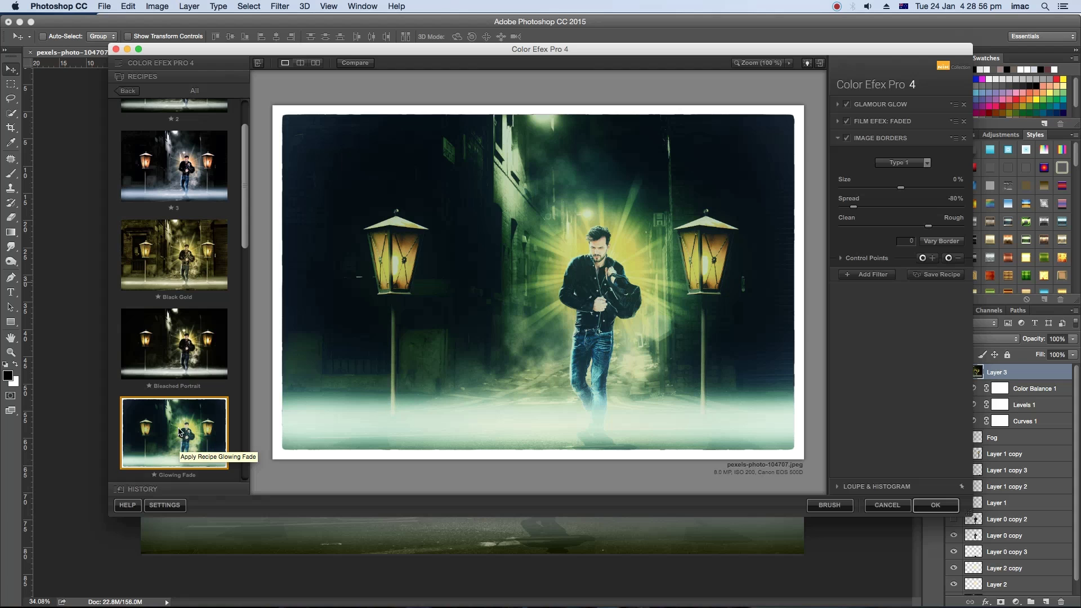
Step: Preview Purple Film, Sepia Glow, Soft Landscape, Soft and Grainy, Super Cross Pop, Vintage Saturation and a bi-color recipe
scroll(179, 432, "down", 1)
scroll(179, 432, "down", 3)
scroll(180, 433, "down", 2)
left_click(192, 305)
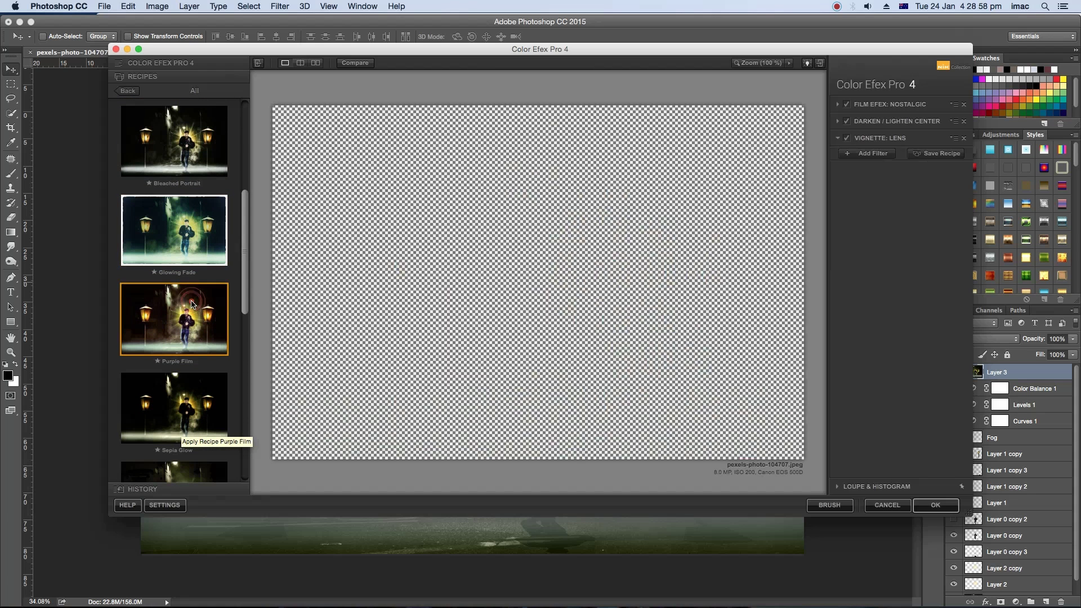
left_click(189, 409)
scroll(191, 406, "down", 1)
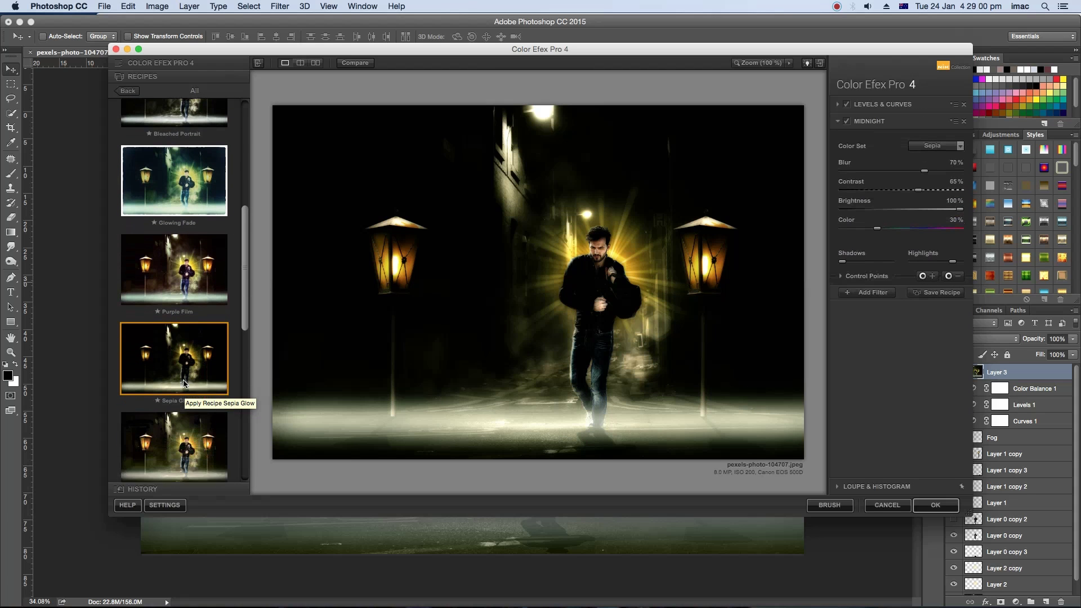
scroll(190, 366, "down", 2)
scroll(193, 326, "down", 1)
left_click(193, 314)
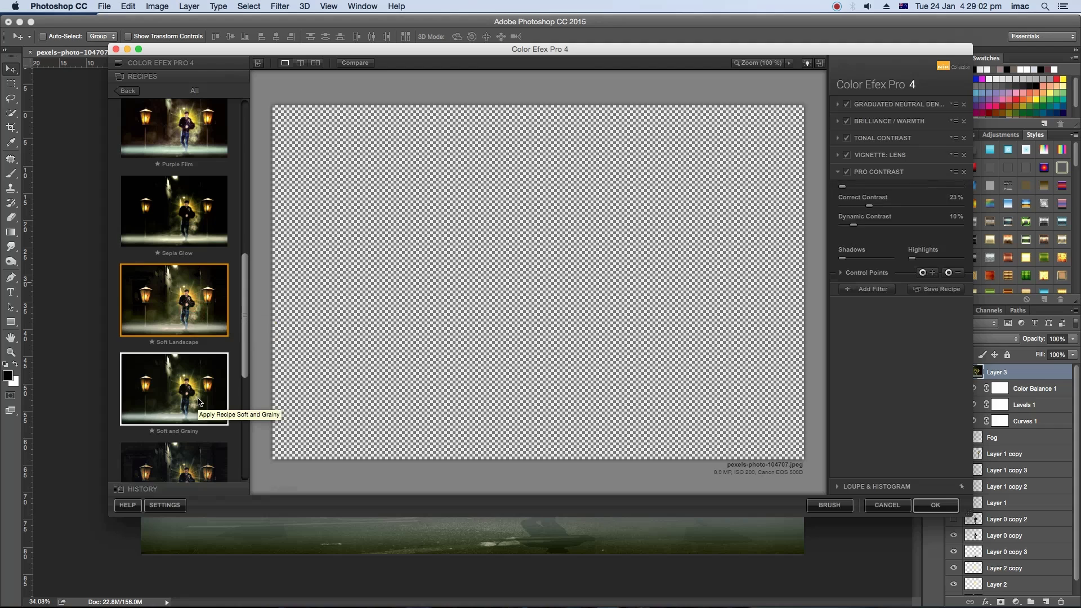
left_click(196, 388)
scroll(196, 388, "down", 1)
scroll(196, 388, "down", 3)
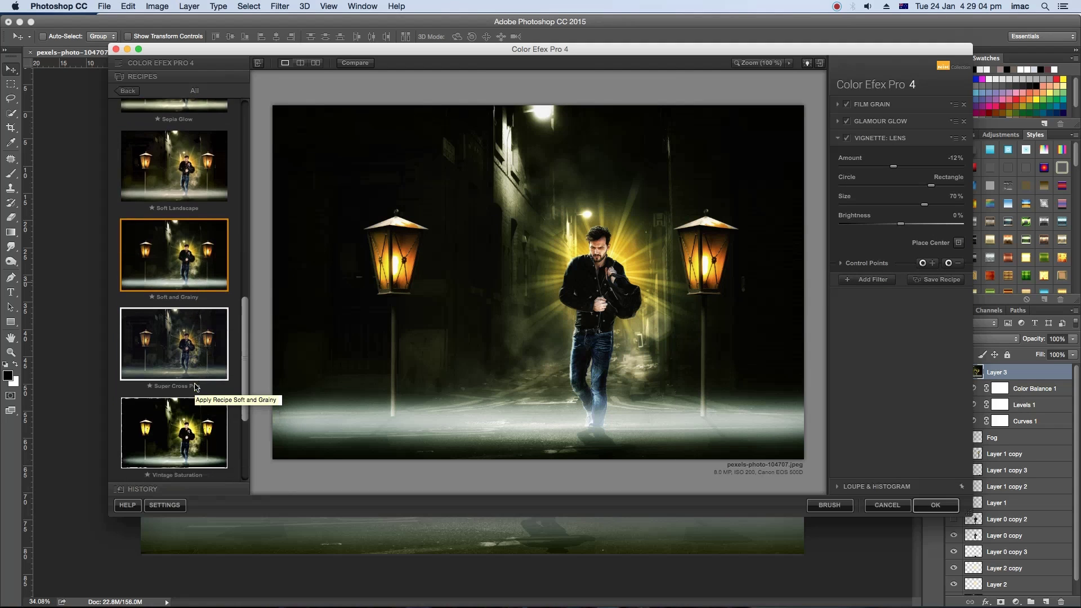
scroll(196, 388, "down", 1)
left_click(195, 227)
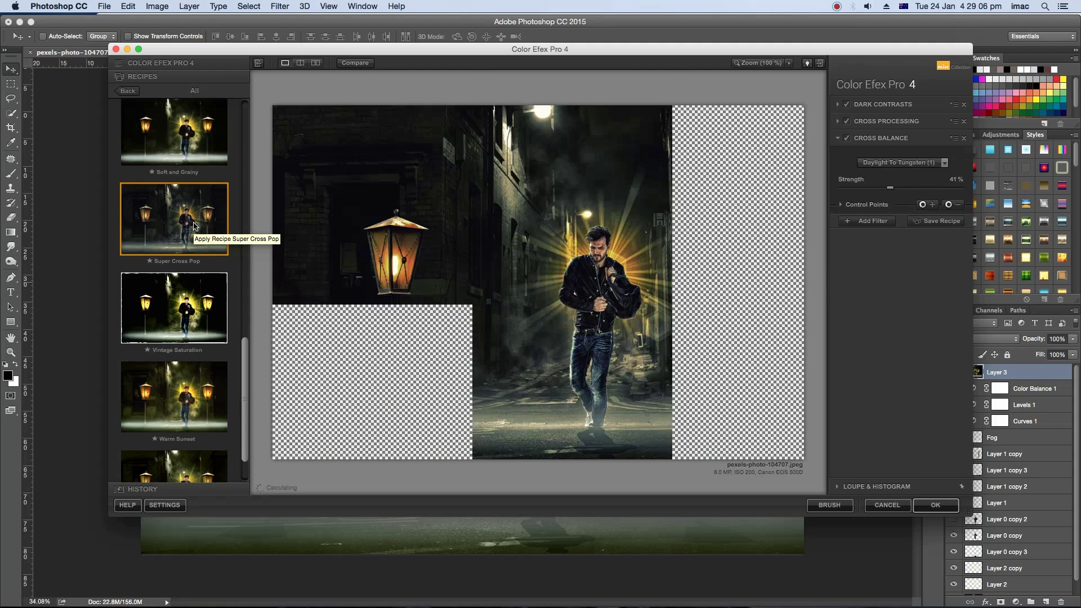
left_click(190, 321)
scroll(194, 337, "down", 1)
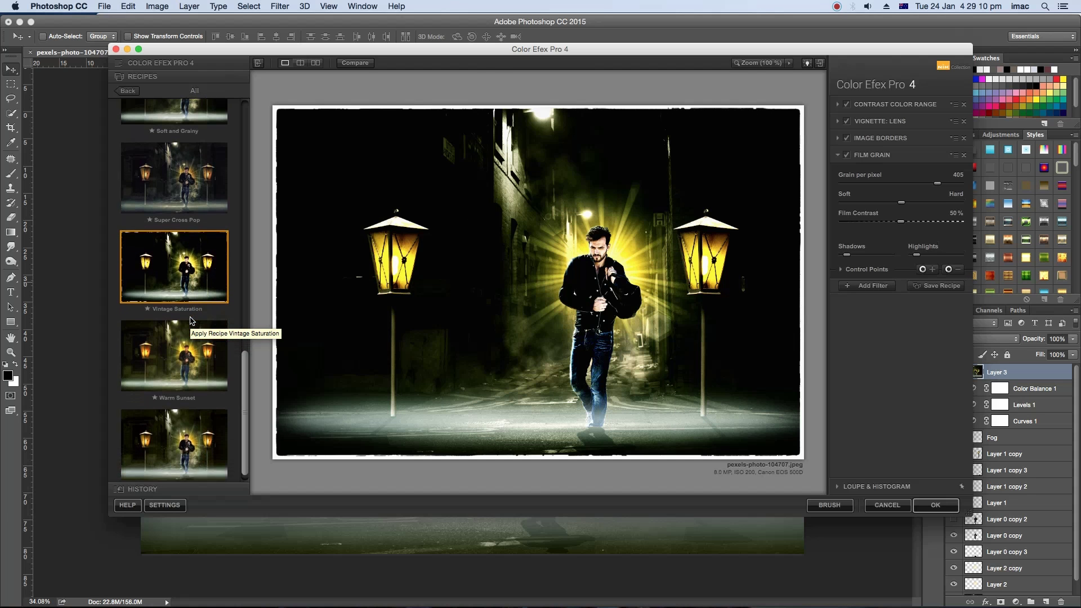
left_click(208, 432)
Step: Return to Black Gold, then settle on recipe 3's cool blue Photo Stylizer look
scroll(198, 401, "up", 5)
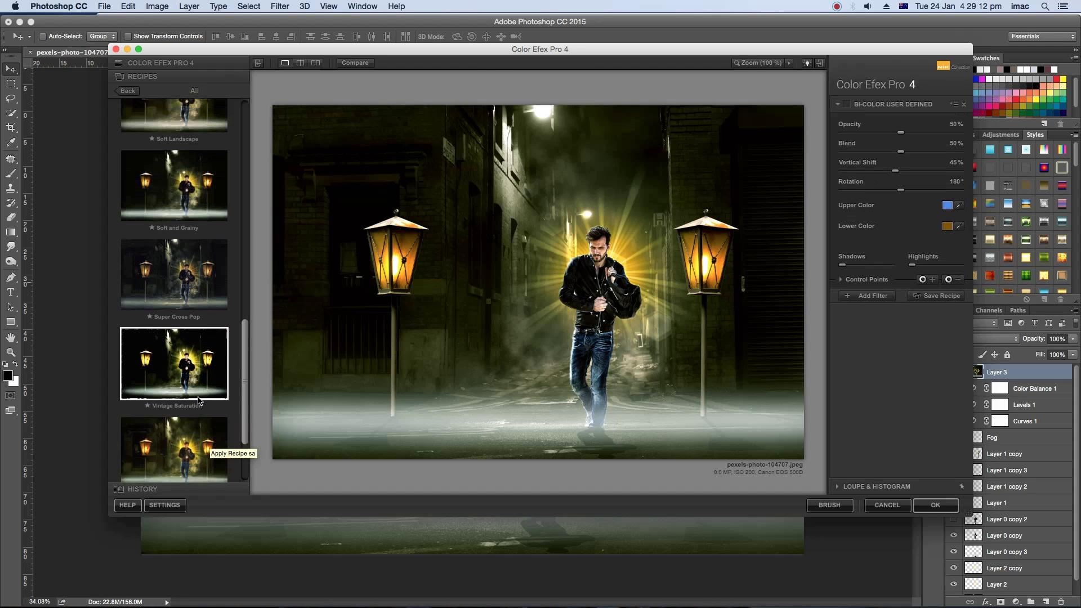
scroll(198, 401, "up", 3)
scroll(200, 399, "up", 2)
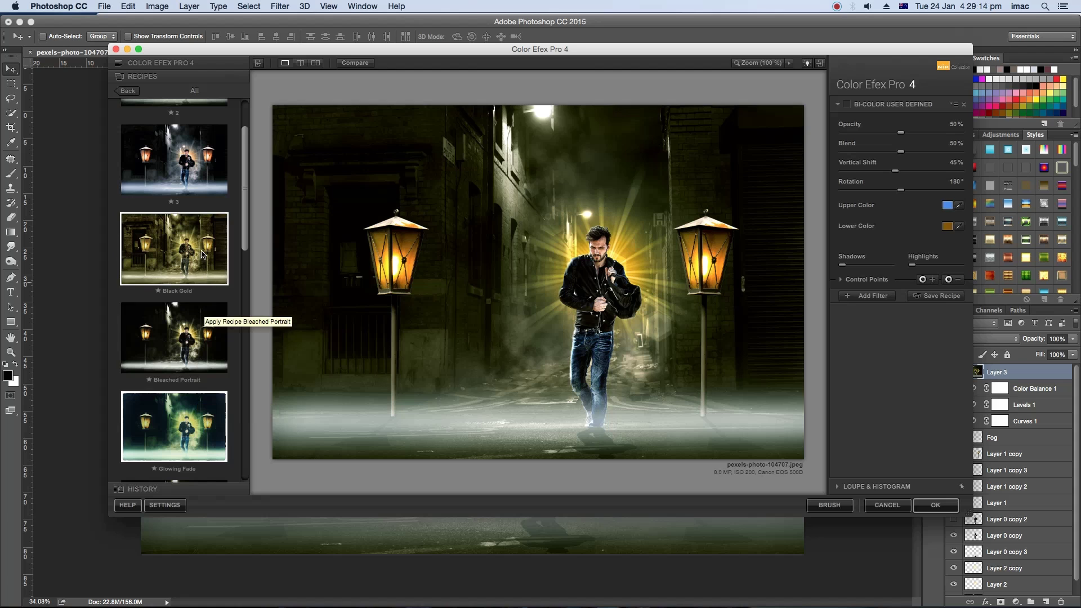
left_click(203, 253)
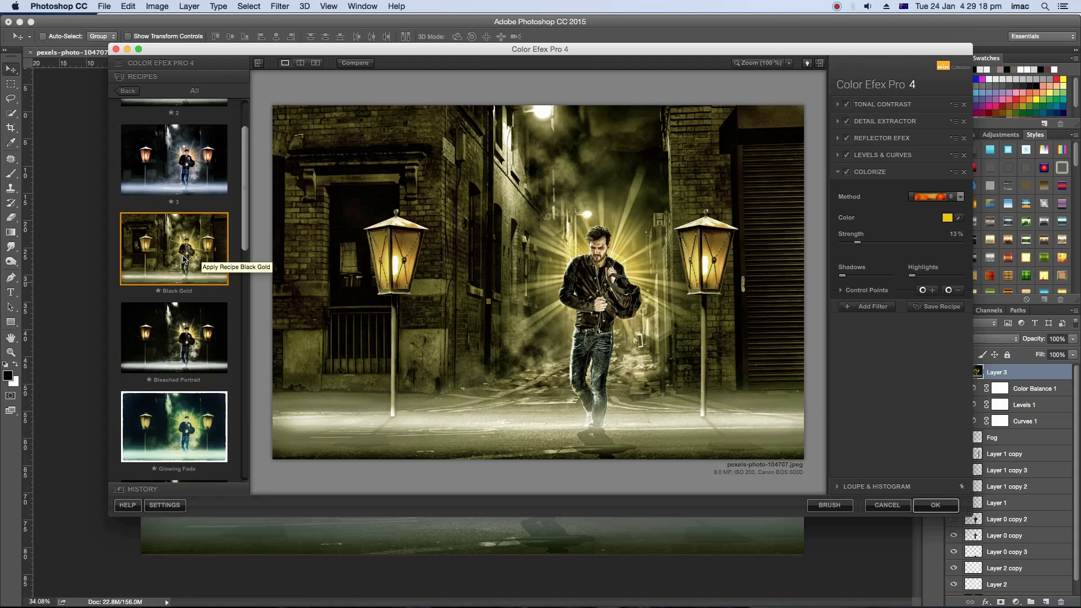
key("Up")
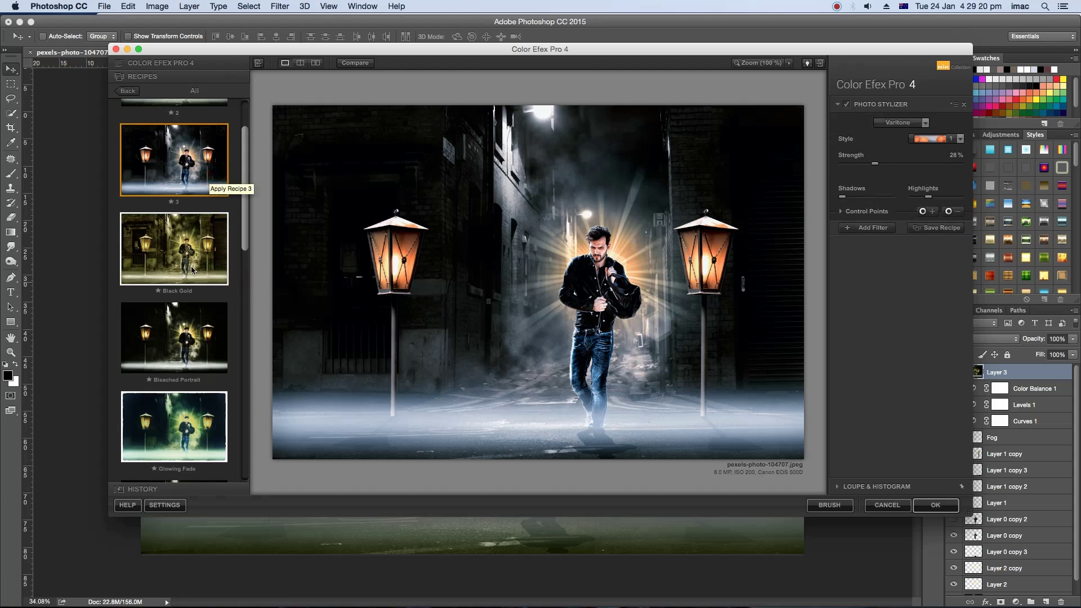
scroll(190, 285, "up", 2)
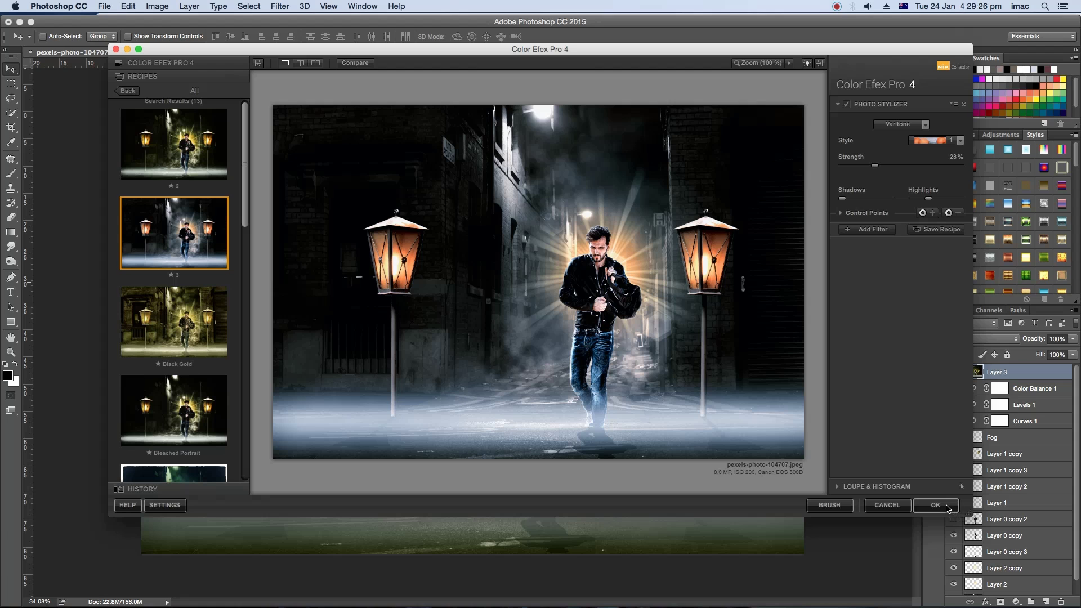
Step: Apply recipe 3 as the new 3 (CEP 4) layer and toggle its visibility to compare with the warm version
left_click(946, 507)
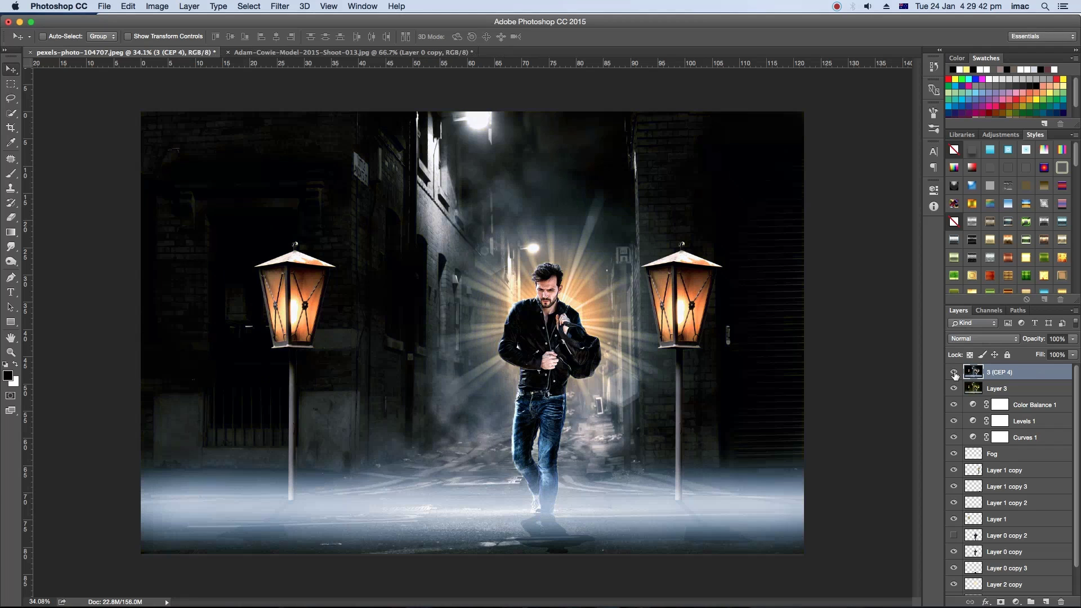
left_click(954, 373)
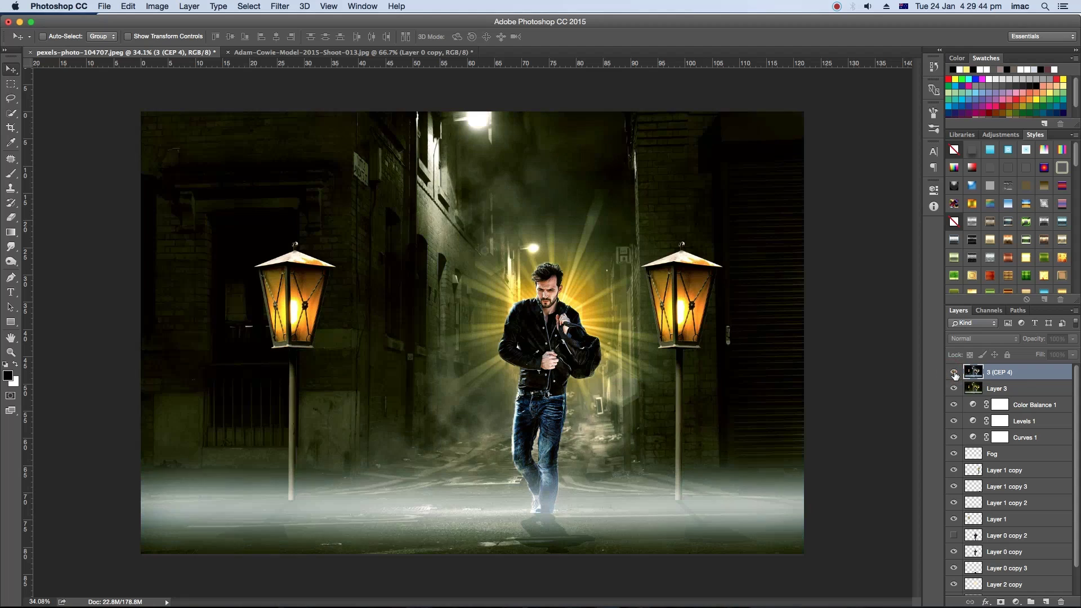
left_click(953, 373)
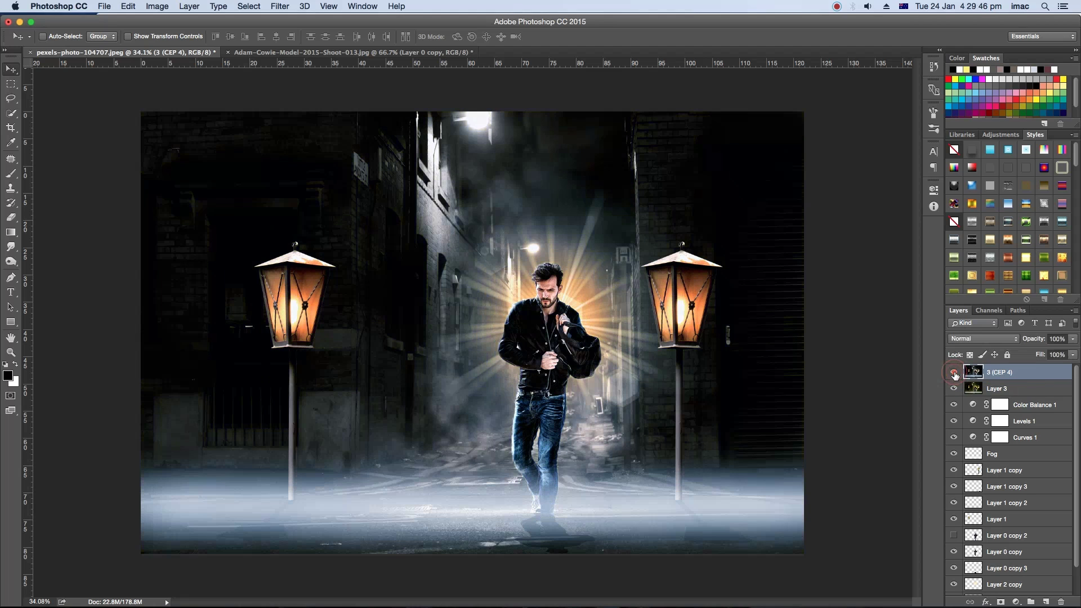